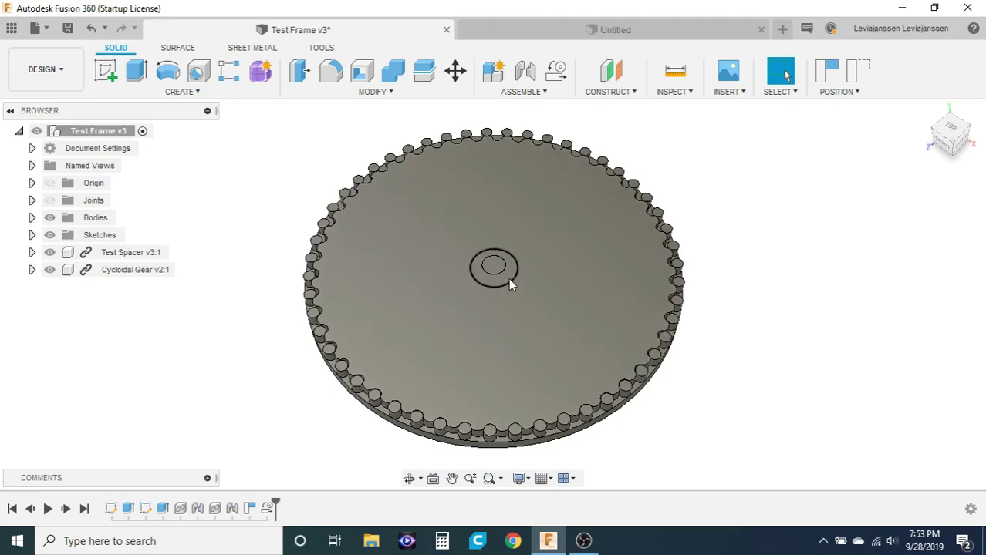
Nudge the gear within the Test Frame v3 pin frame, then switch to the empty Untitled design.
{"action": "left_click_drag", "start_coordinate": [499, 278], "coordinate": [676, 168]}
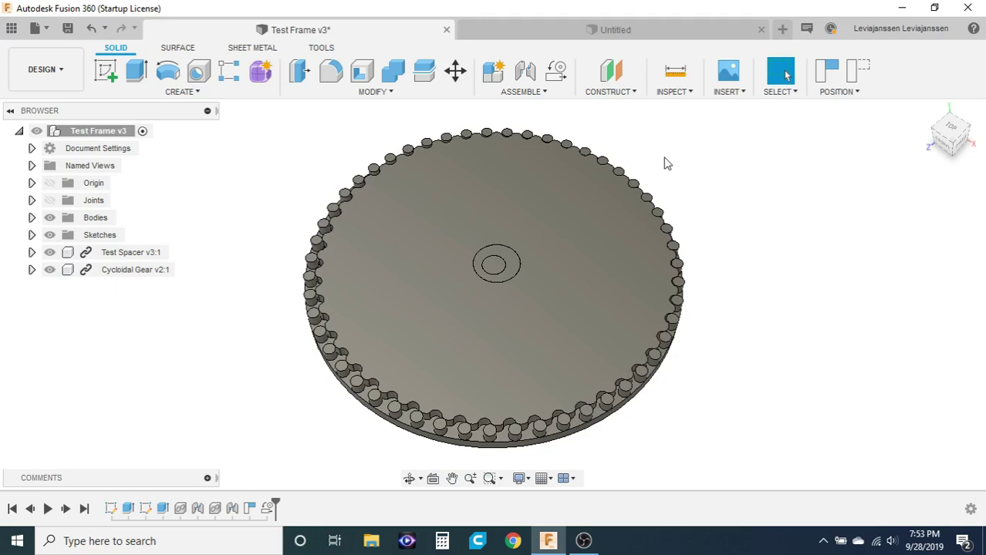
{"action": "left_click", "coordinate": [595, 29]}
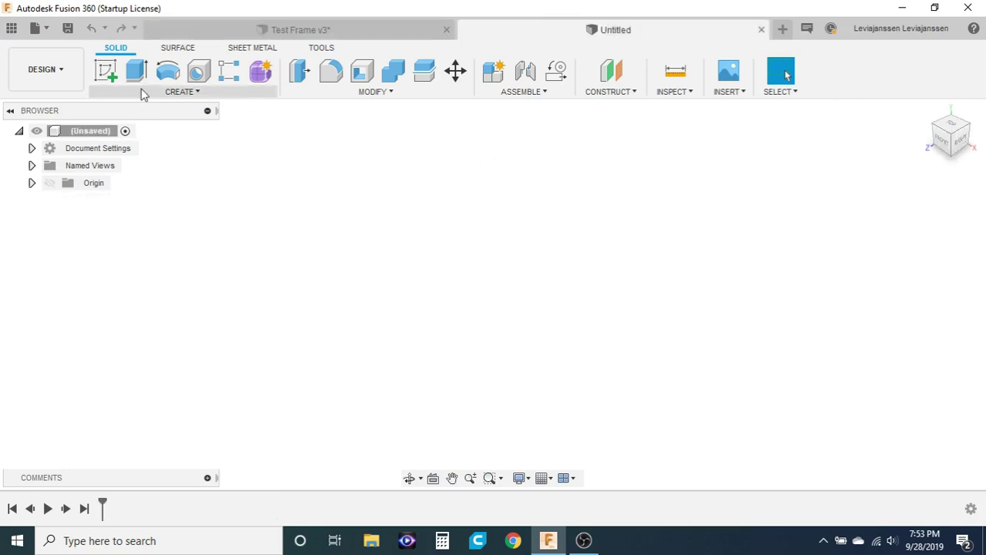
Start a sketch on the ground plane with a large circle at the origin and a small circle above it.
{"action": "left_click", "coordinate": [108, 71]}
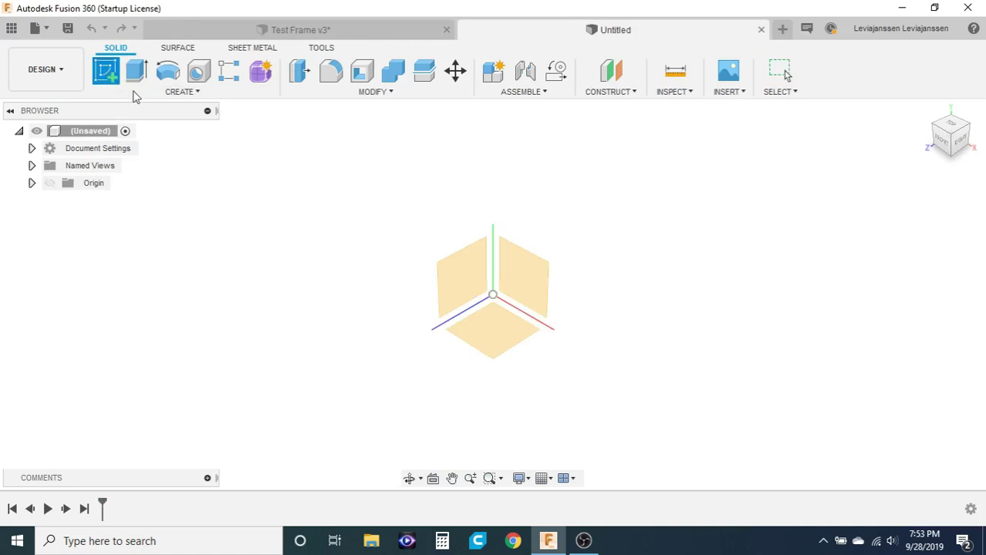
{"action": "left_click", "coordinate": [519, 336]}
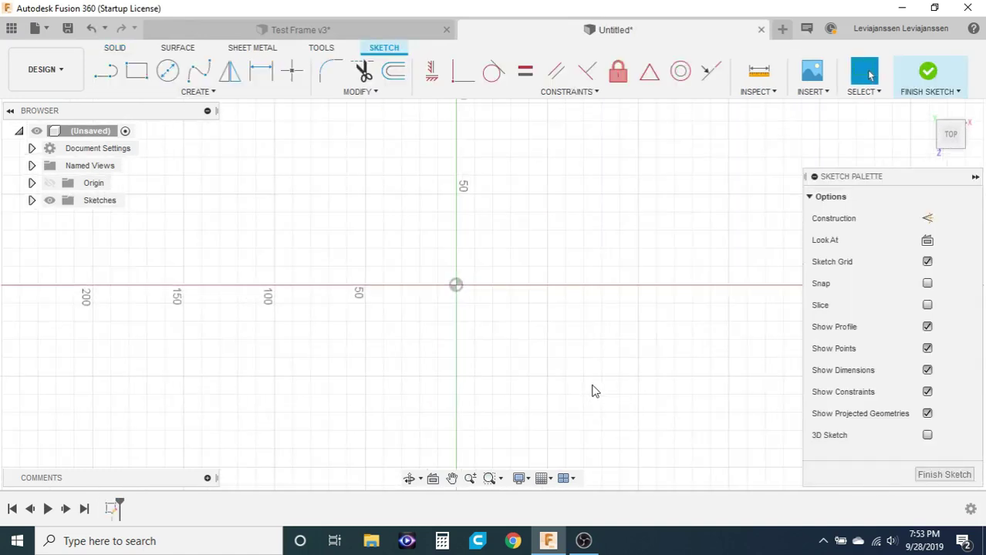
{"action": "key", "text": "c"}
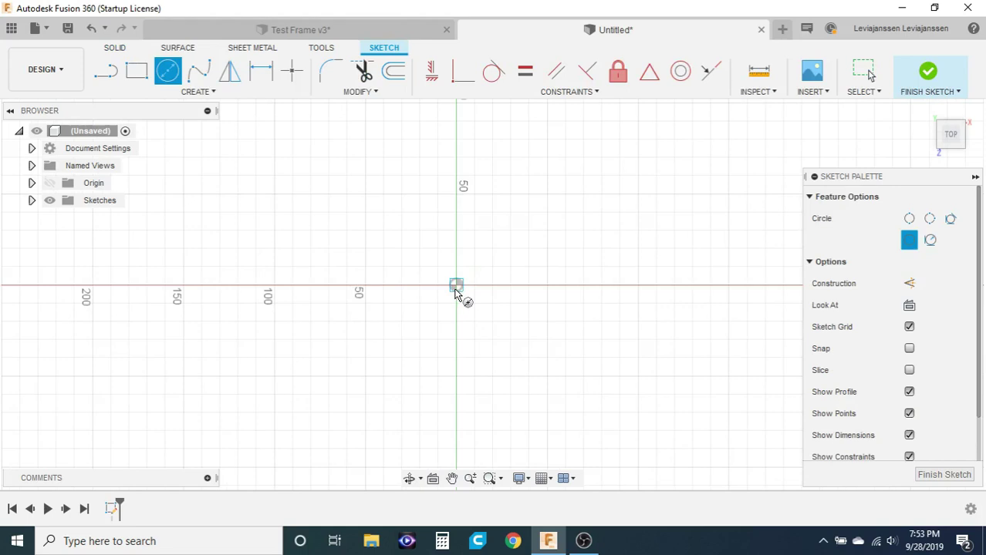
{"action": "left_click", "coordinate": [456, 289]}
{"action": "left_click", "coordinate": [550, 245]}
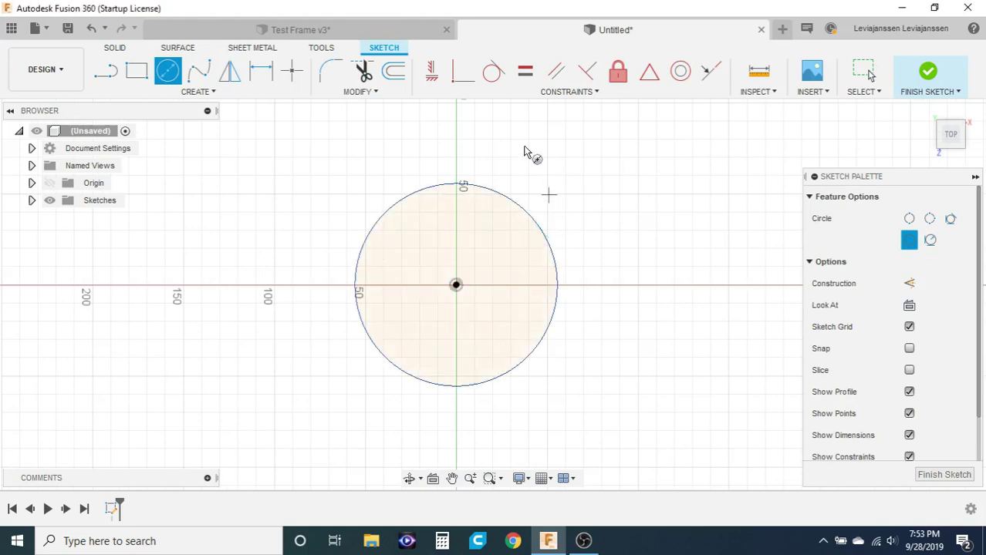
{"action": "left_click", "coordinate": [424, 166]}
{"action": "left_click", "coordinate": [441, 160]}
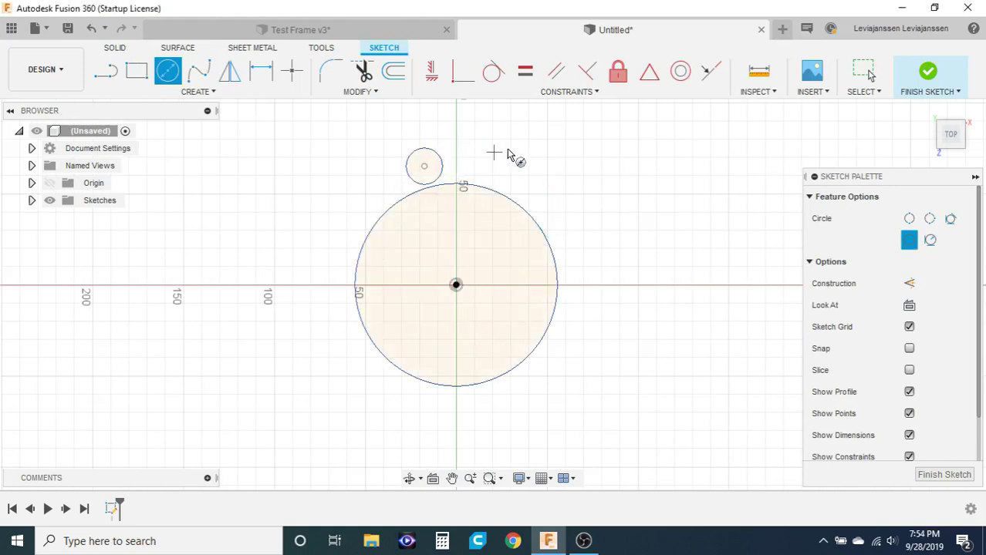
{"action": "key", "text": "Escape"}
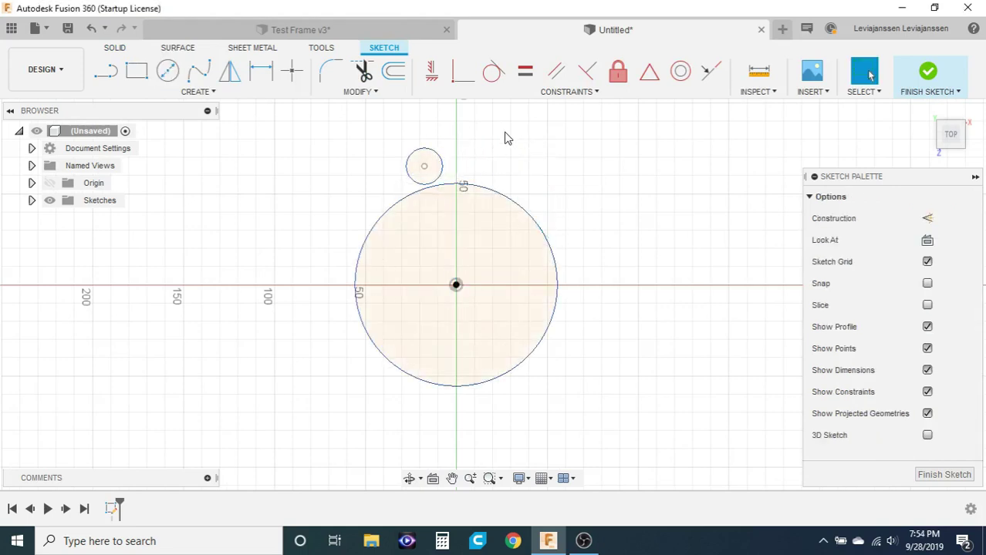
Make the small circle tangent to the large one and convert both to construction geometry.
{"action": "left_click", "coordinate": [496, 82]}
{"action": "left_click", "coordinate": [443, 164]}
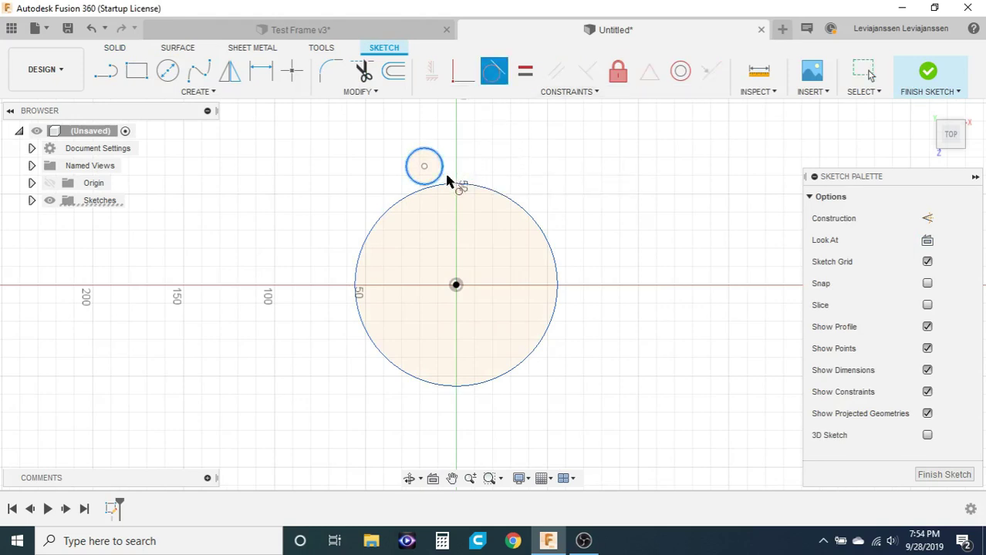
{"action": "left_click", "coordinate": [450, 187]}
{"action": "key", "text": "Escape"}
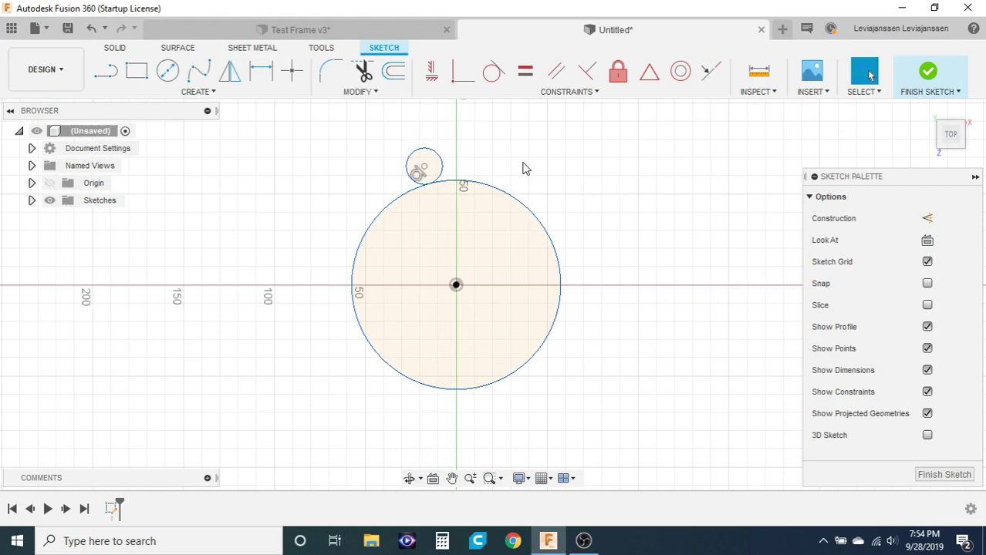
{"action": "key", "text": "x"}
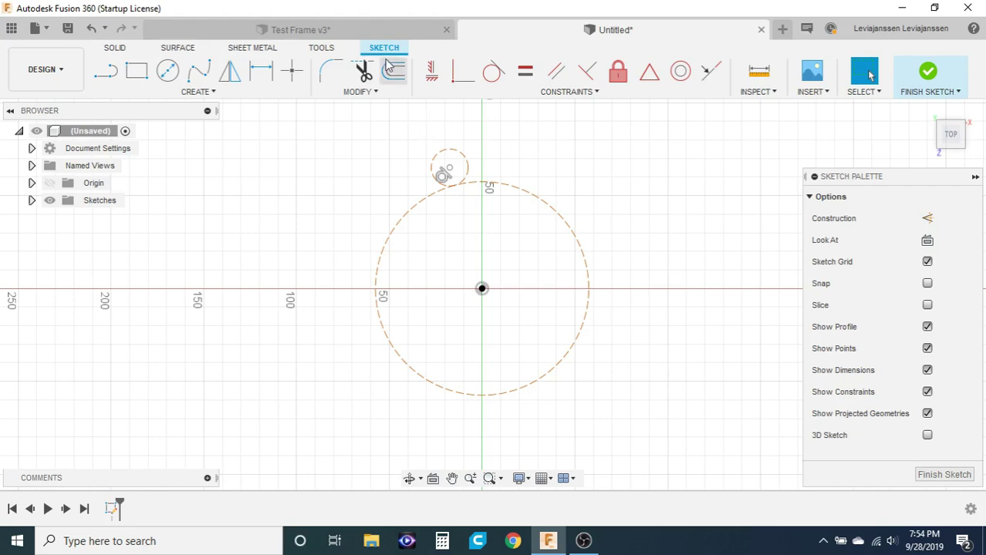
{"action": "left_click", "coordinate": [385, 32]}
{"action": "scroll", "coordinate": [421, 247], "scroll_direction": "down", "scroll_amount": 5}
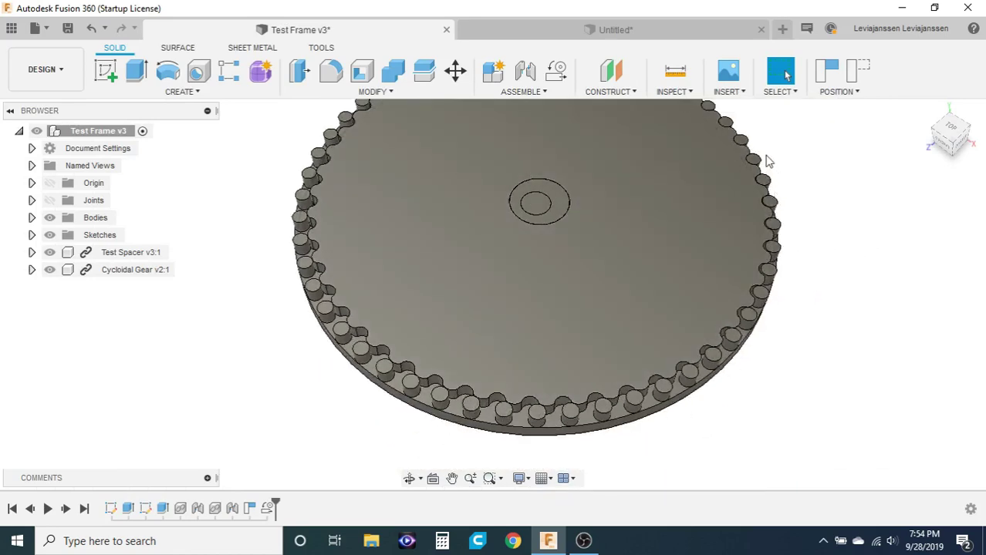
{"action": "left_click", "coordinate": [538, 33]}
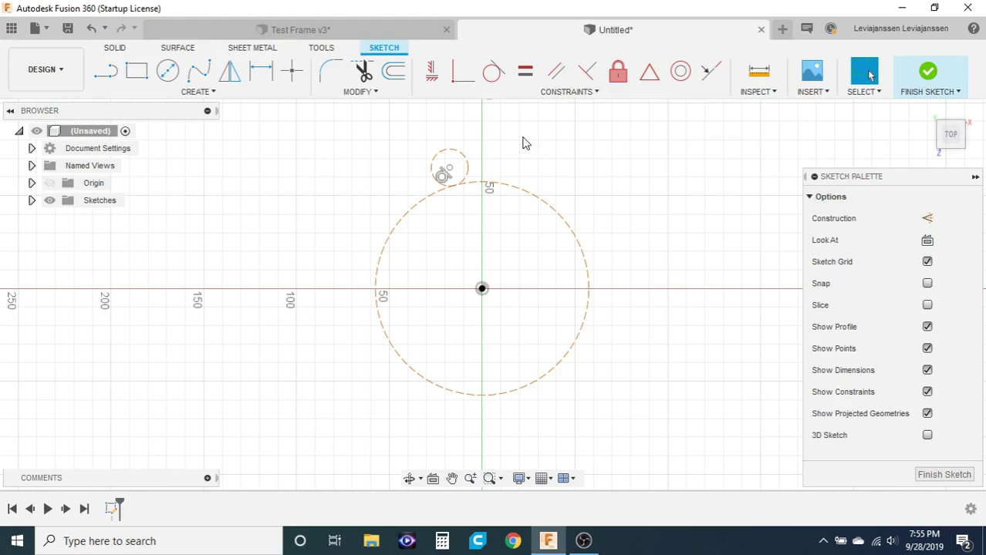
{"action": "left_click", "coordinate": [386, 34]}
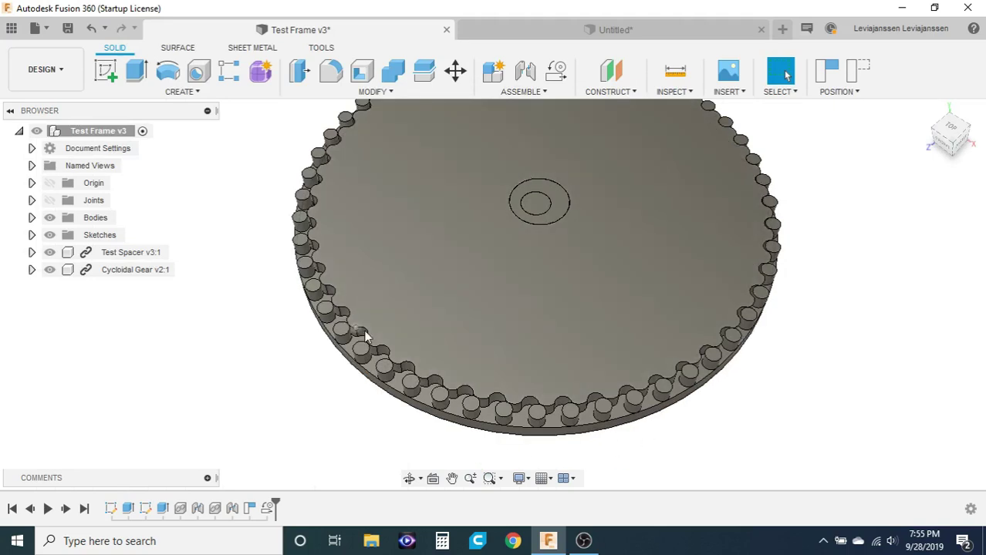
{"action": "left_click", "coordinate": [537, 35]}
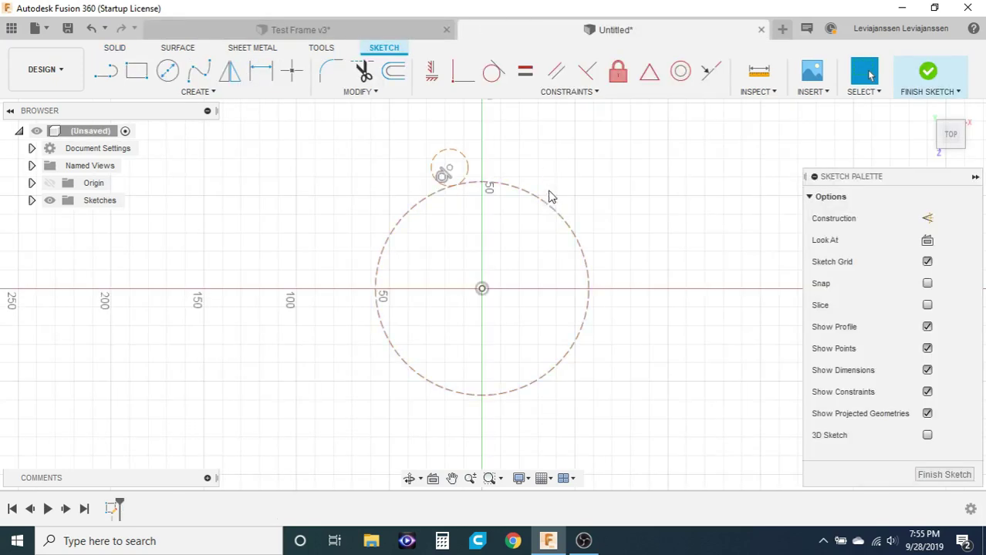
{"action": "left_click", "coordinate": [550, 194]}
{"action": "left_click", "coordinate": [571, 181]}
Dimension the large circle's diameter with the expression (10*5)*(2/3).
{"action": "left_click", "coordinate": [548, 205]}
{"action": "left_click", "coordinate": [562, 169]}
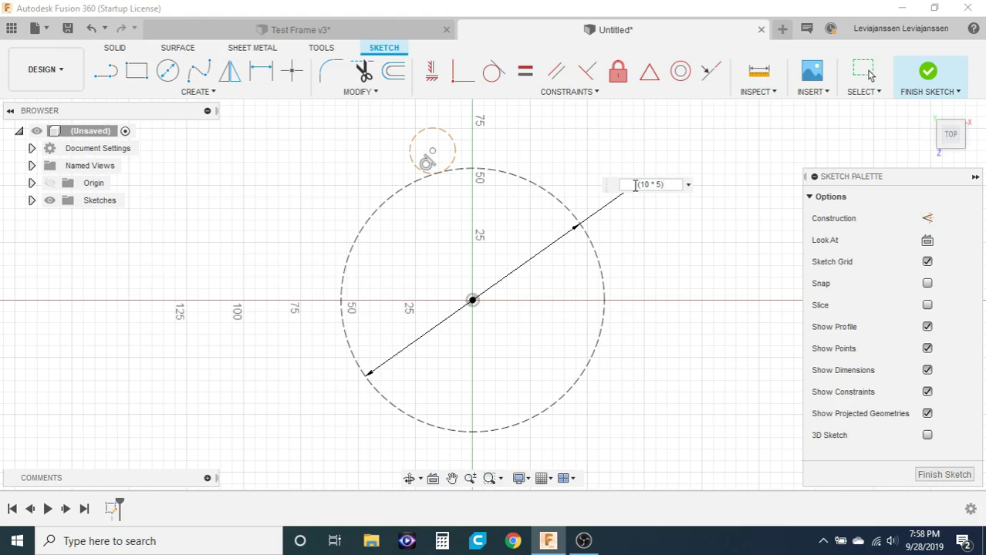
{"action": "double_click", "coordinate": [647, 185]}
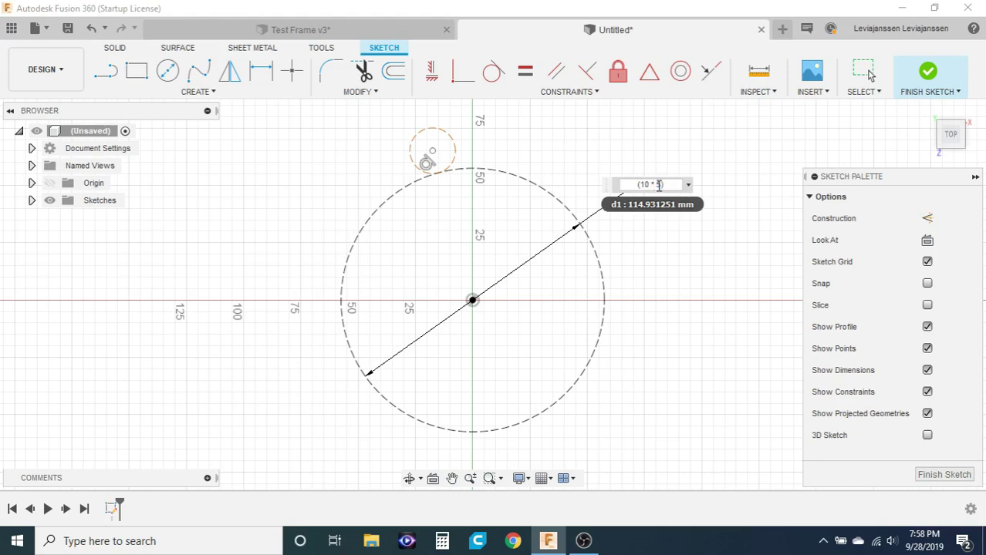
{"action": "left_click", "coordinate": [671, 185]}
{"action": "key", "text": "Return"}
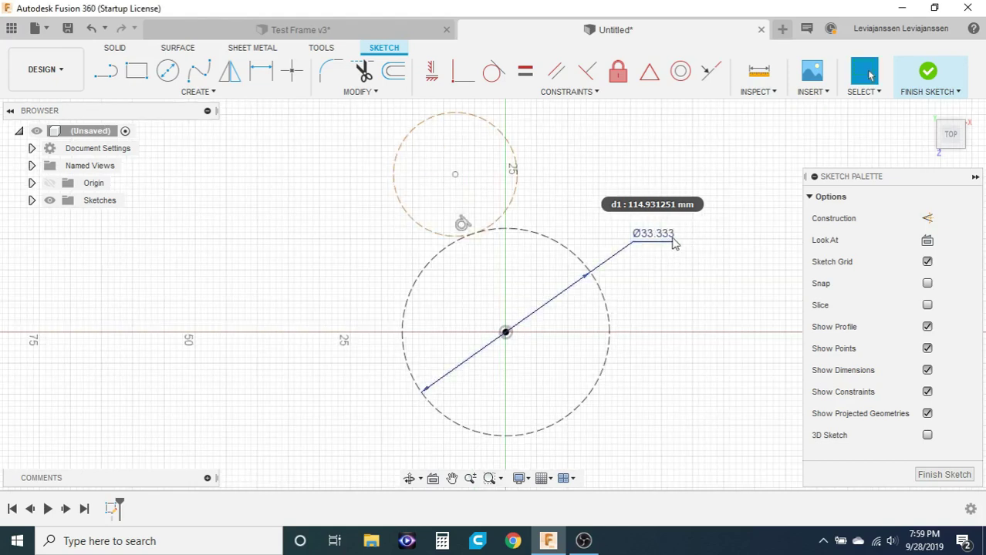
Change the large circle's Ø33.333 diameter to 33 mm.
{"action": "mouse_move", "coordinate": [668, 241]}
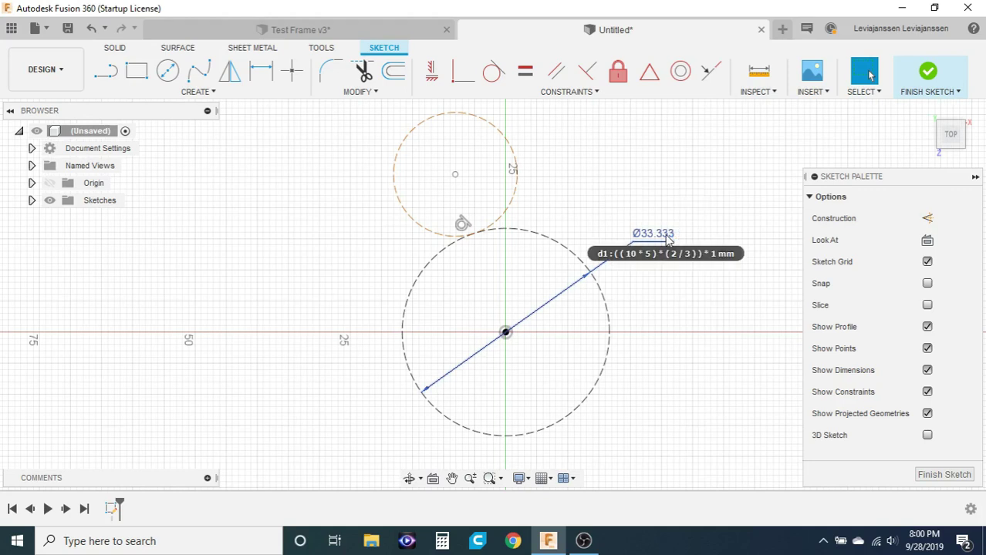
{"action": "double_click", "coordinate": [673, 233]}
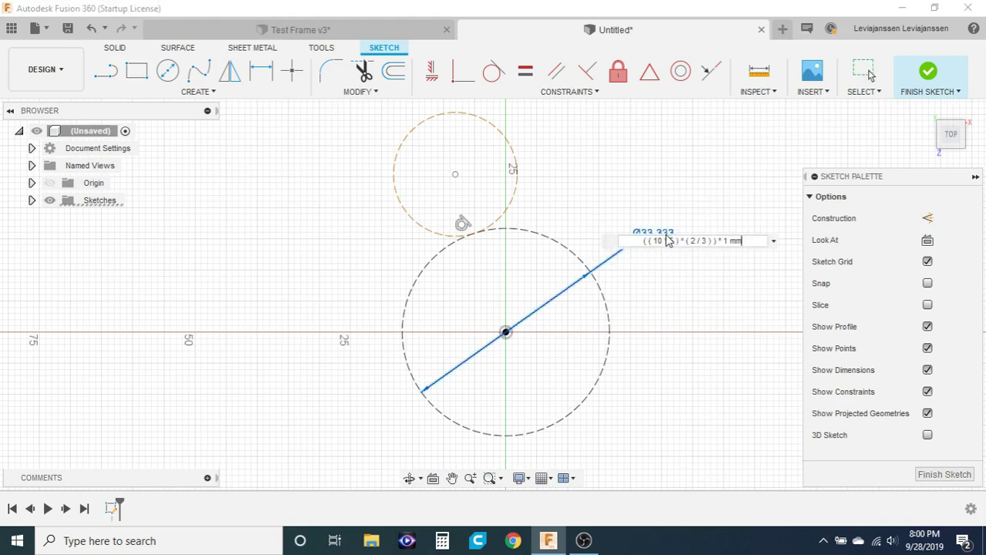
{"action": "type", "text": "33"}
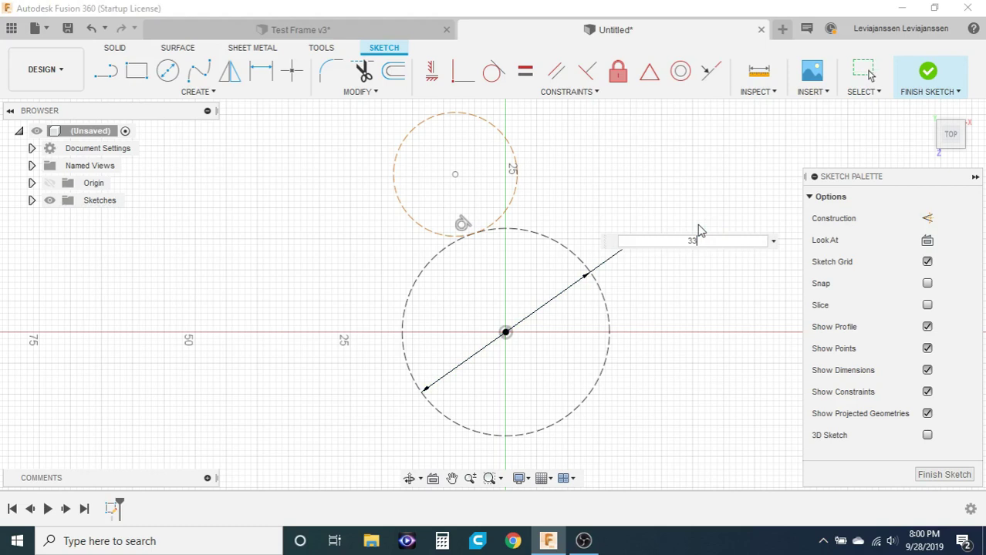
{"action": "key", "text": "Return"}
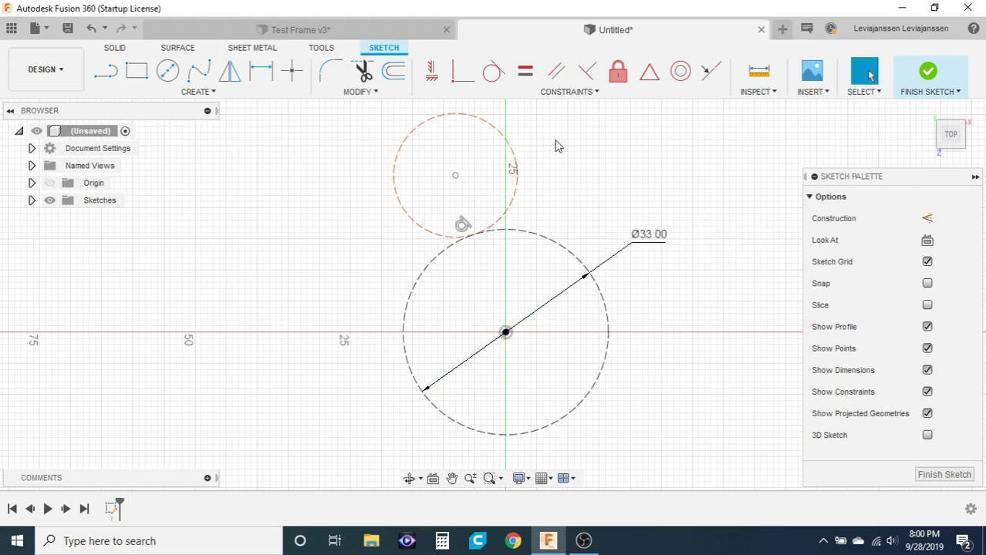
Dimension the small circle's diameter as d1/10, giving 3.30 mm.
{"action": "key", "text": "d"}
{"action": "left_click", "coordinate": [516, 161]}
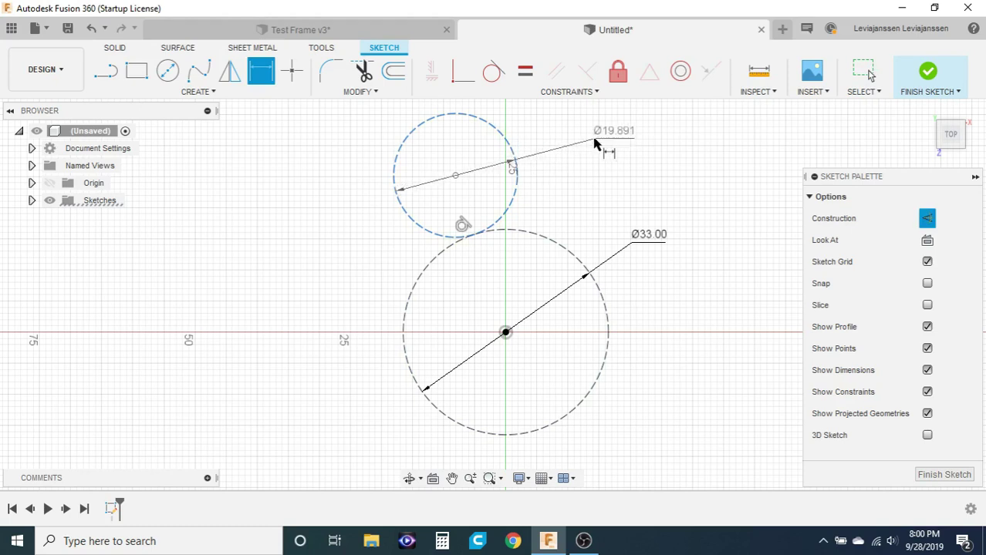
{"action": "left_click", "coordinate": [598, 141]}
{"action": "type", "text": "d1"}
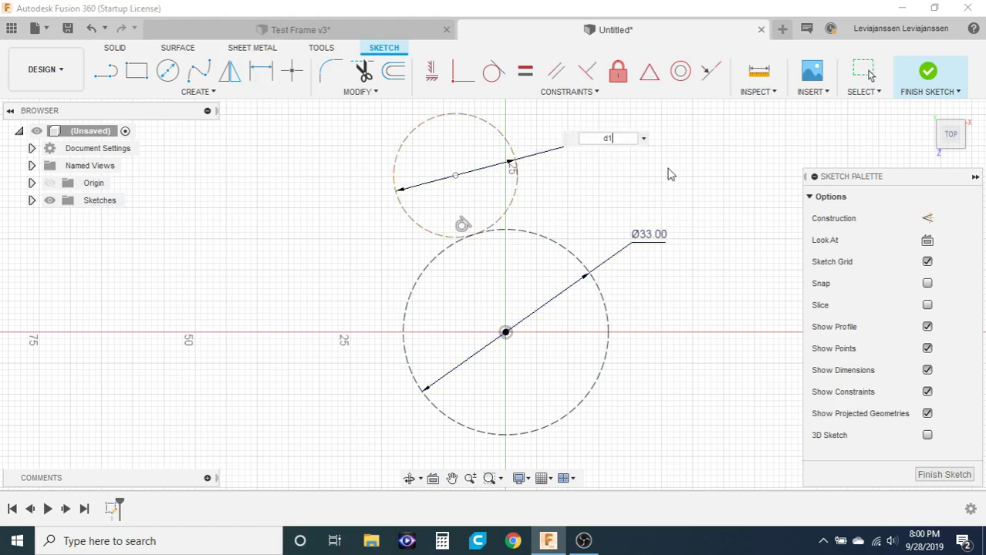
{"action": "type", "text": "/10"}
{"action": "key", "text": "Return"}
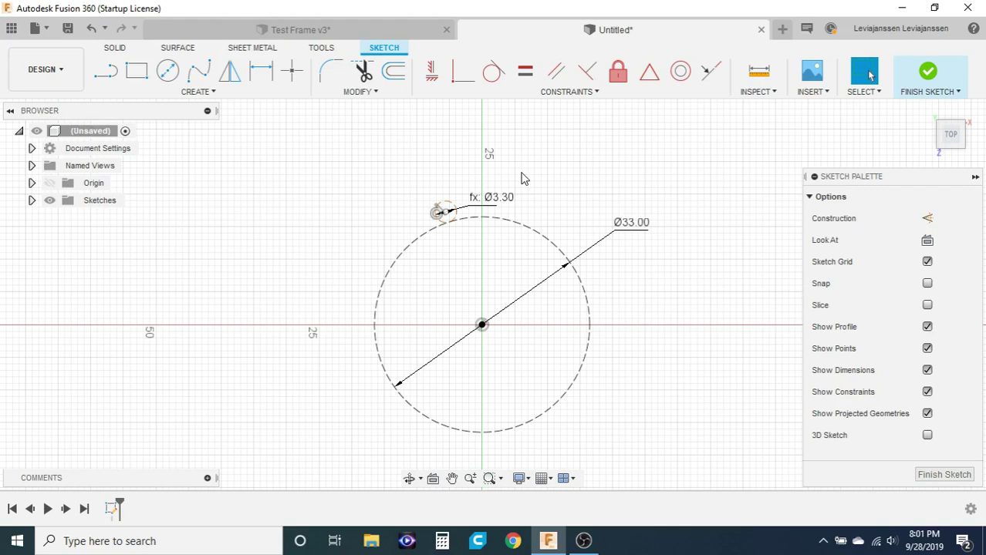
Clear the selection and zoom out to view the Ø33.00 and Ø3.30 circles together.
{"action": "scroll", "coordinate": [459, 212], "scroll_direction": "up", "scroll_amount": 4}
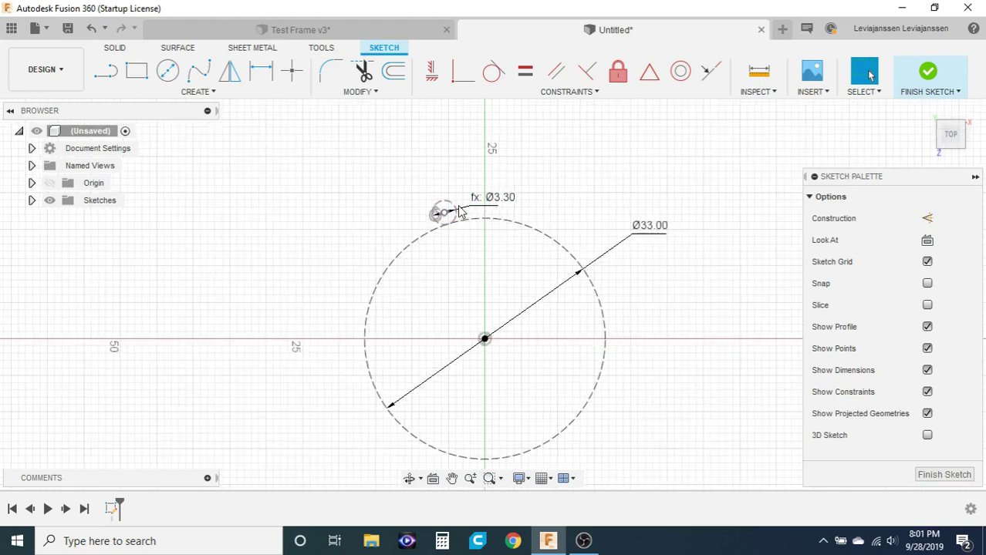
{"action": "scroll", "coordinate": [459, 212], "scroll_direction": "up", "scroll_amount": 1}
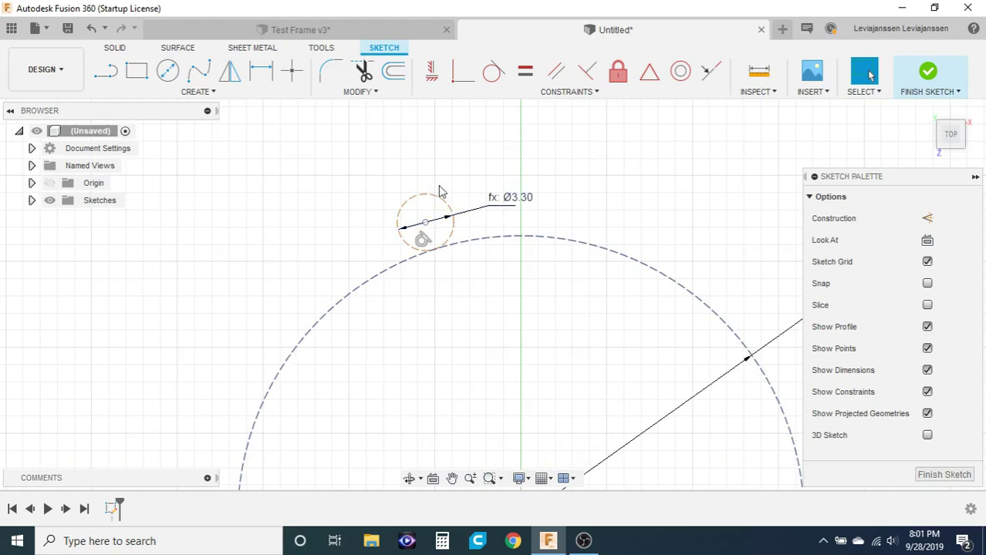
{"action": "scroll", "coordinate": [302, 146], "scroll_direction": "down", "scroll_amount": 3}
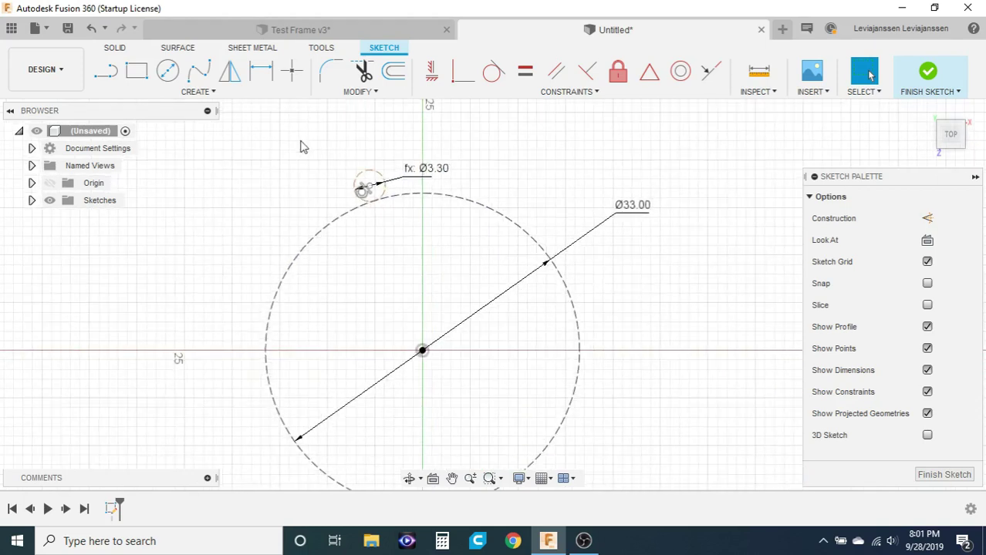
{"action": "left_click", "coordinate": [377, 177]}
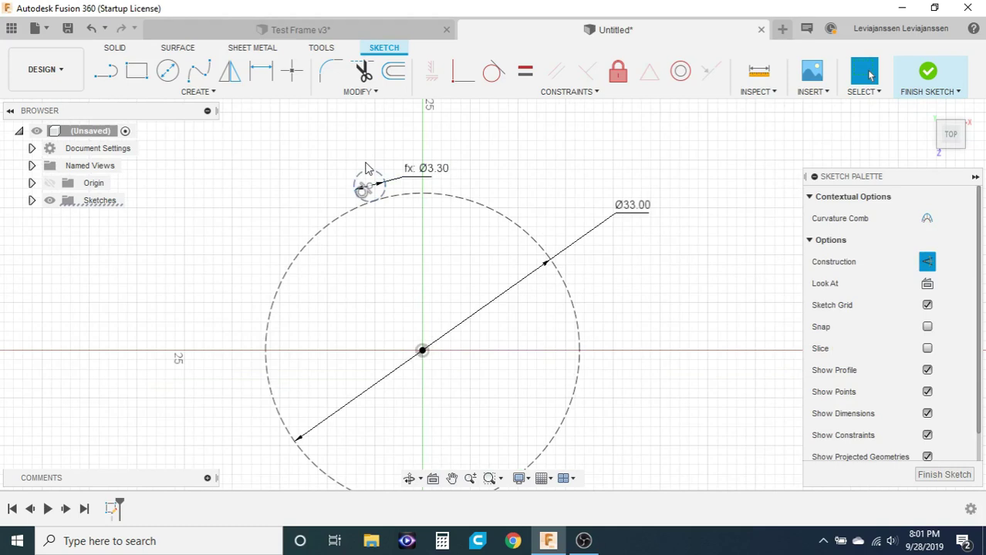
{"action": "left_click", "coordinate": [518, 174]}
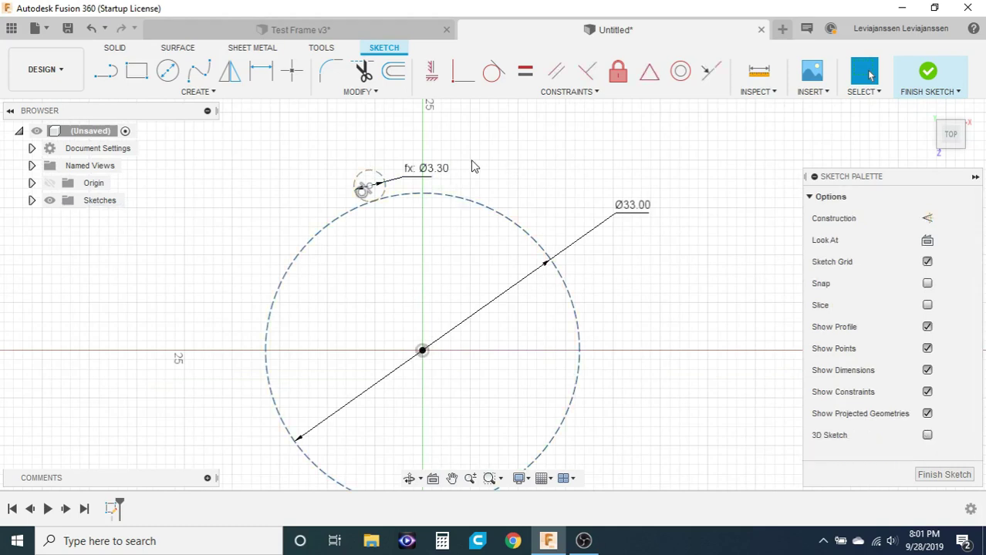
{"action": "scroll", "coordinate": [474, 166], "scroll_direction": "up", "scroll_amount": 1}
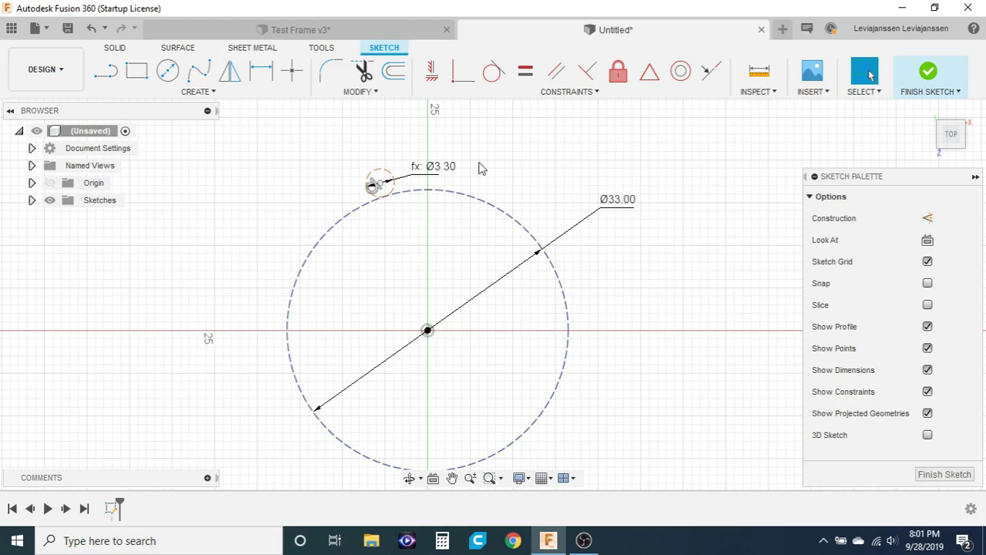
Draw a construction line from the Ø33 circle's centre to the small circle's centre.
{"action": "key", "text": "l"}
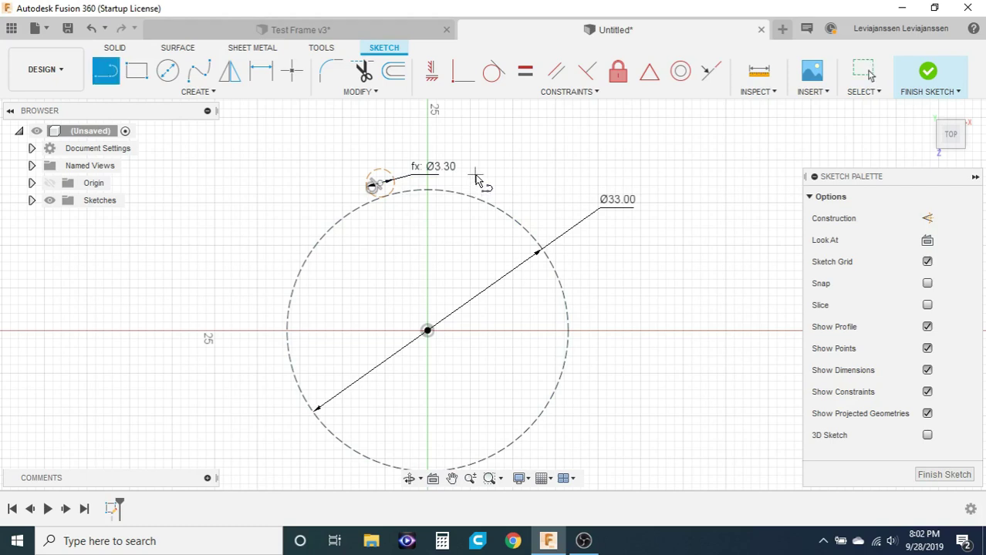
{"action": "key", "text": "Escape"}
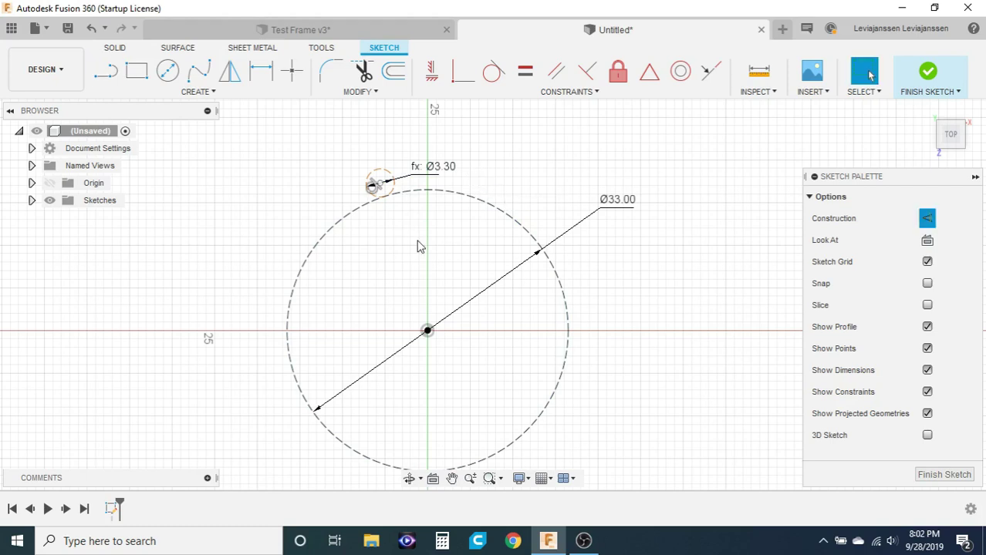
{"action": "key", "text": "l"}
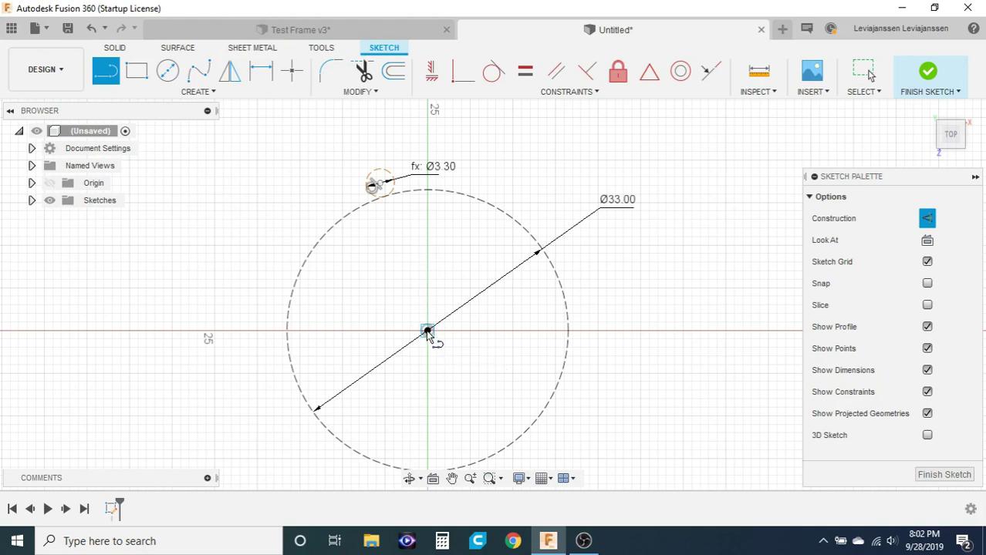
{"action": "left_click", "coordinate": [428, 332]}
{"action": "scroll", "coordinate": [383, 186], "scroll_direction": "up", "scroll_amount": 5}
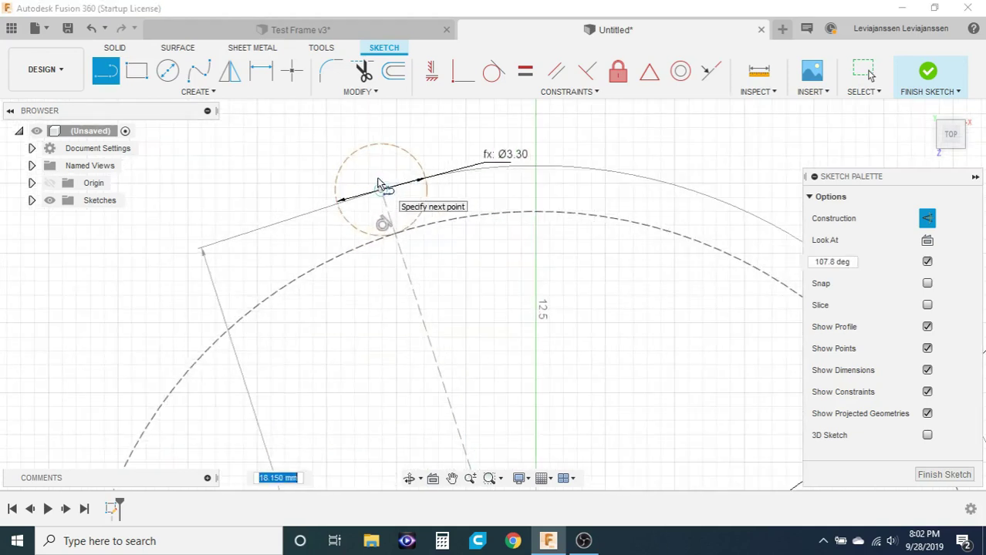
{"action": "left_click", "coordinate": [382, 188]}
{"action": "scroll", "coordinate": [386, 192], "scroll_direction": "down", "scroll_amount": 5}
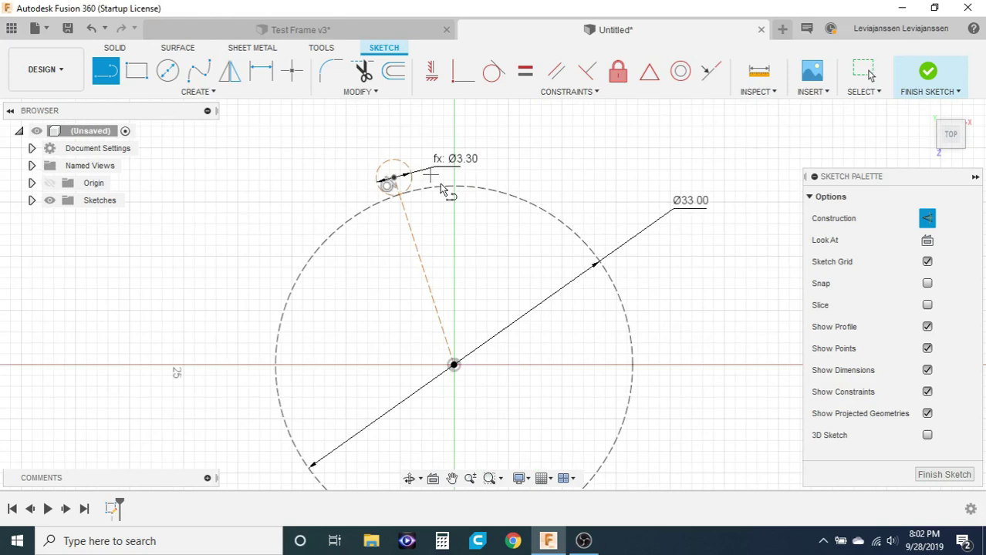
Add a vertical construction line to the Ø33 circle's top and a radius line in the small circle.
{"action": "left_click", "coordinate": [454, 364]}
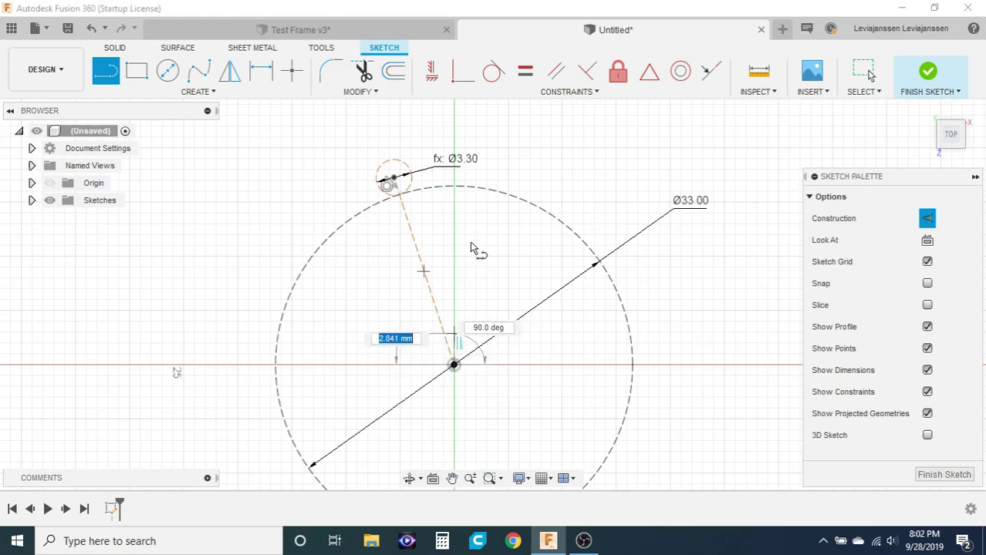
{"action": "double_click", "coordinate": [460, 193]}
{"action": "scroll", "coordinate": [332, 154], "scroll_direction": "up", "scroll_amount": 6}
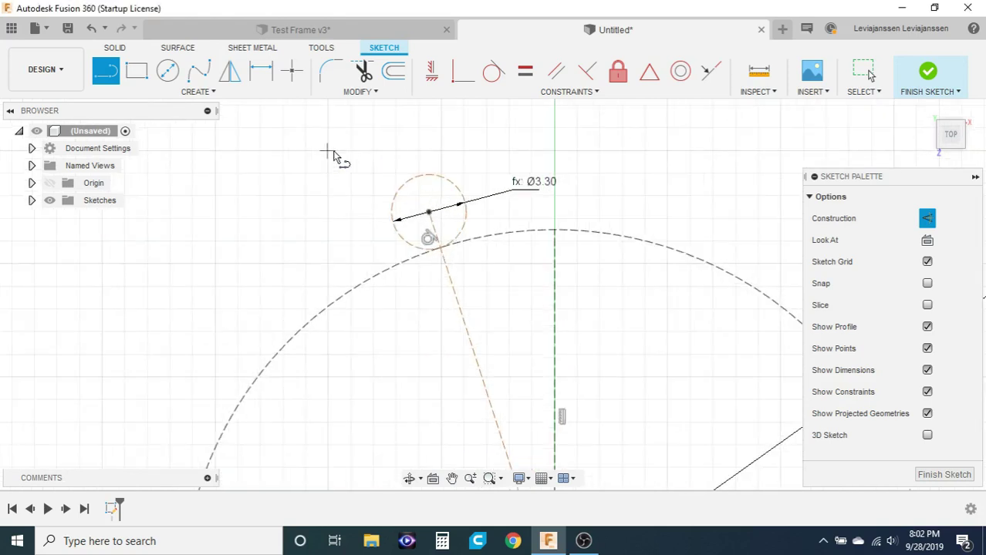
{"action": "scroll", "coordinate": [409, 162], "scroll_direction": "up", "scroll_amount": 2}
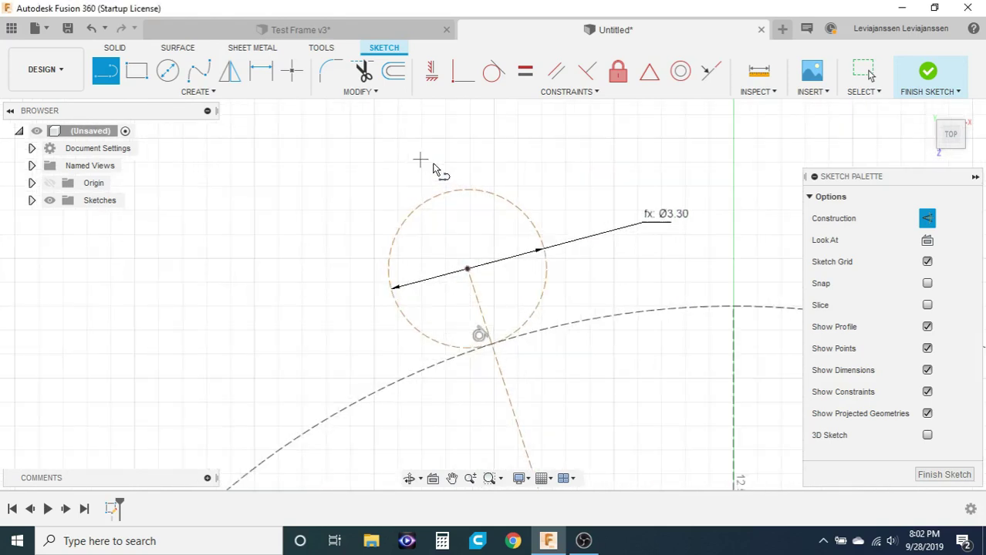
{"action": "left_click", "coordinate": [467, 270]}
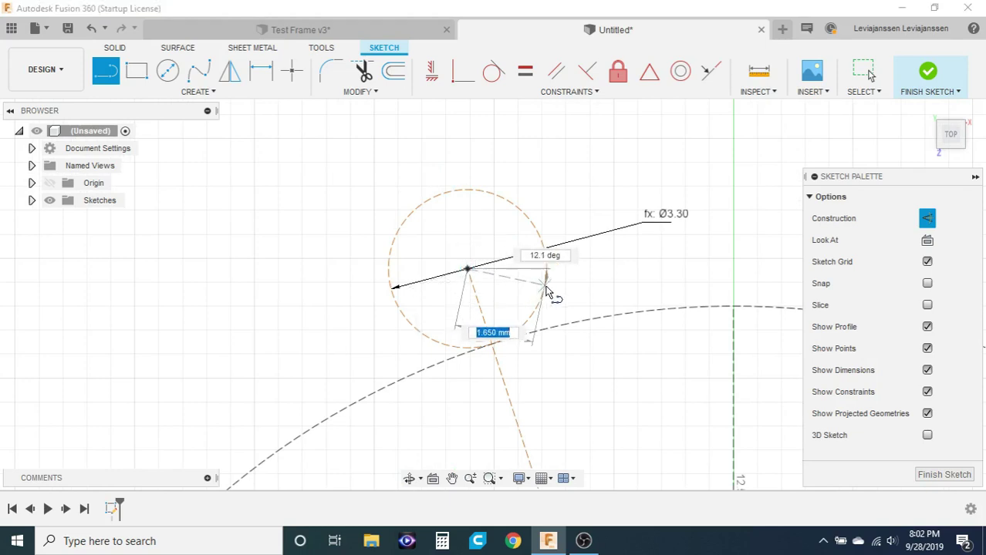
{"action": "key", "text": "Escape"}
{"action": "scroll", "coordinate": [564, 204], "scroll_direction": "down", "scroll_amount": 5}
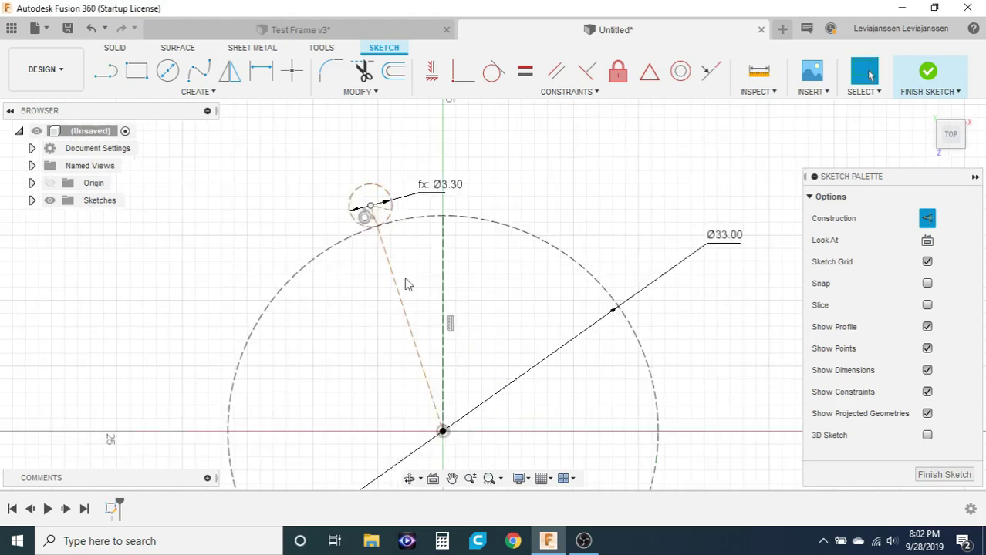
{"action": "scroll", "coordinate": [559, 235], "scroll_direction": "up", "scroll_amount": 4}
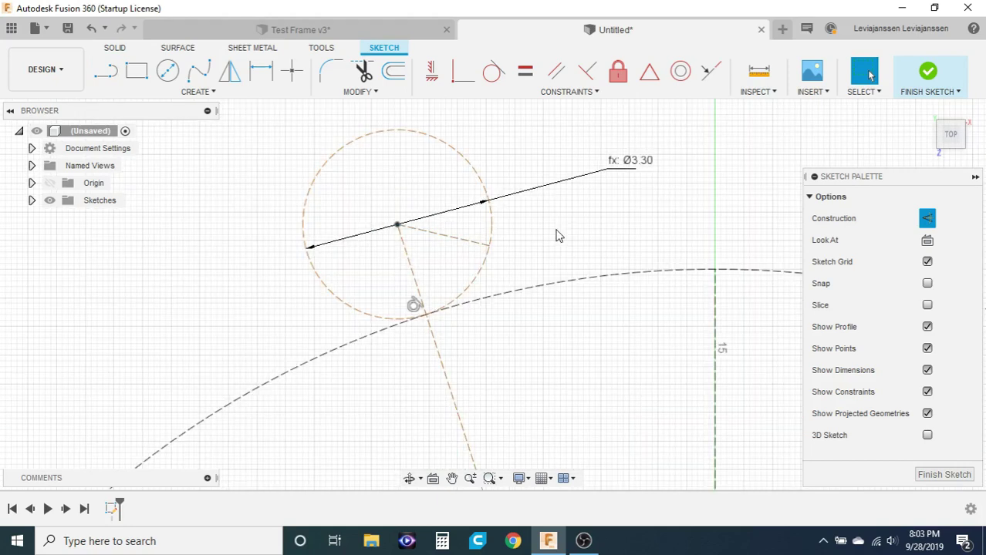
Dimension the angle between the small circle's radius line and the centre-to-centre line at 59.2°.
{"action": "key", "text": "d"}
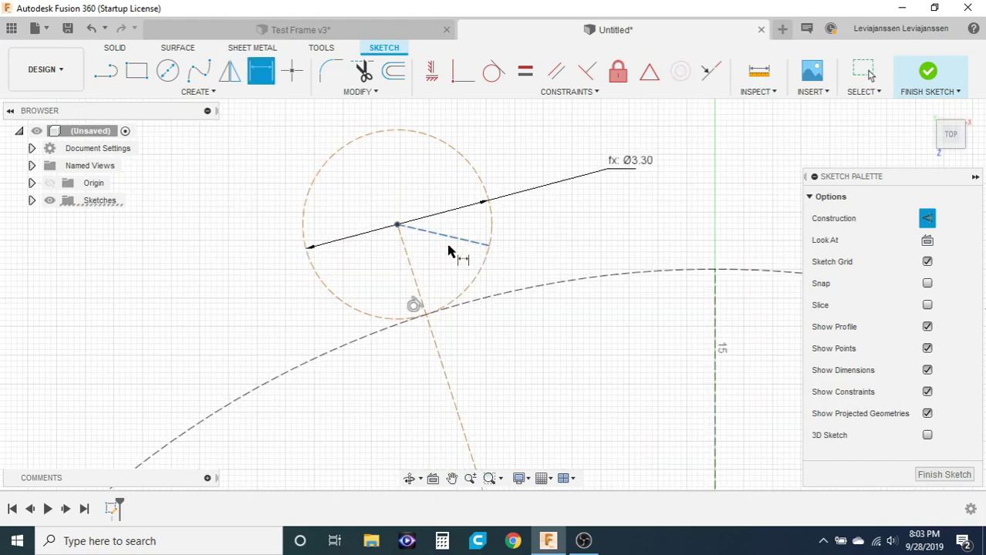
{"action": "left_click", "coordinate": [452, 242]}
{"action": "left_click", "coordinate": [414, 278]}
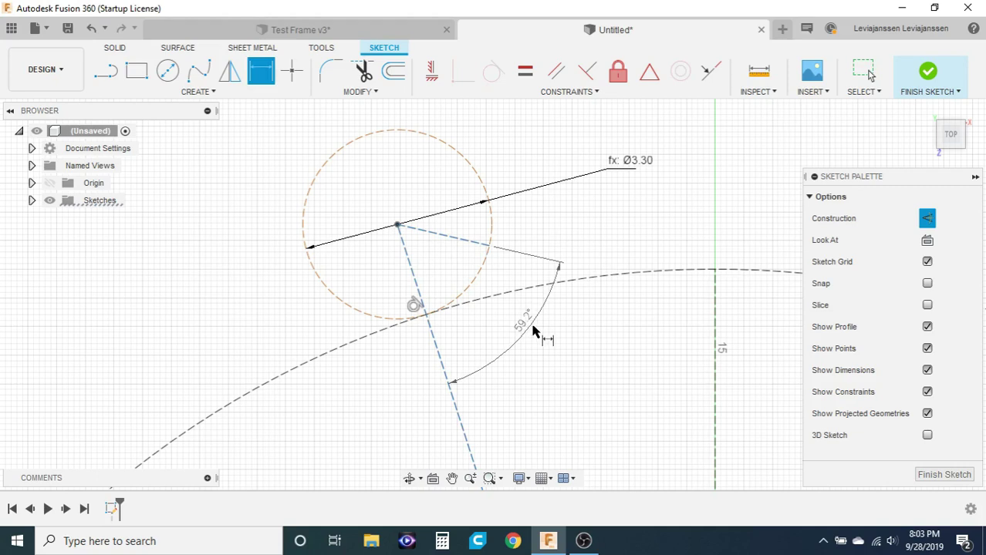
{"action": "left_click", "coordinate": [534, 332]}
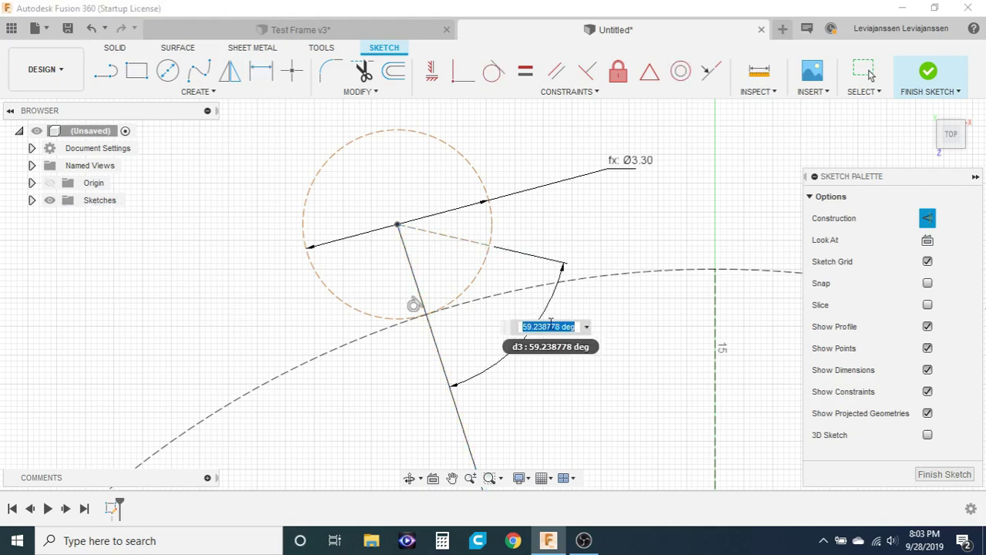
{"action": "key", "text": "Return"}
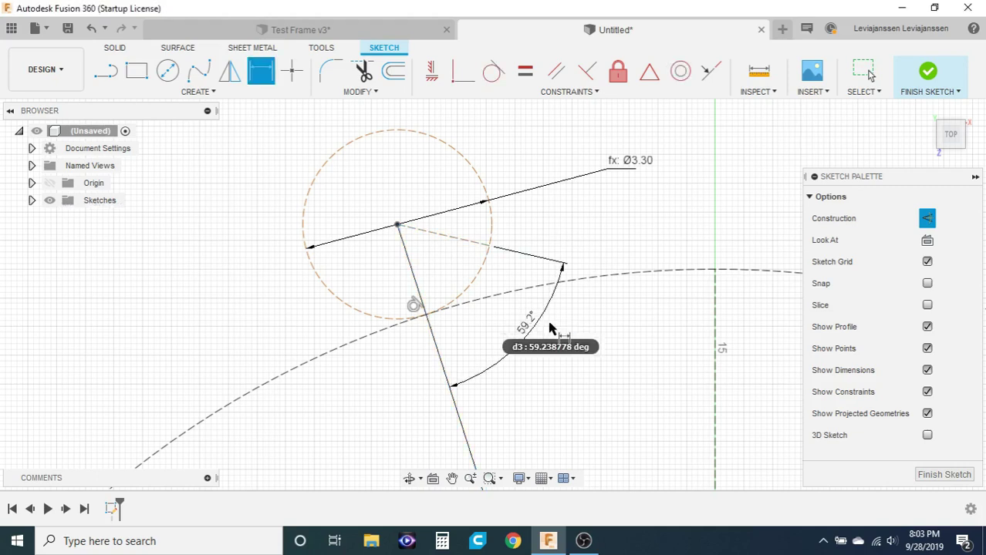
{"action": "scroll", "coordinate": [499, 309], "scroll_direction": "down", "scroll_amount": 5}
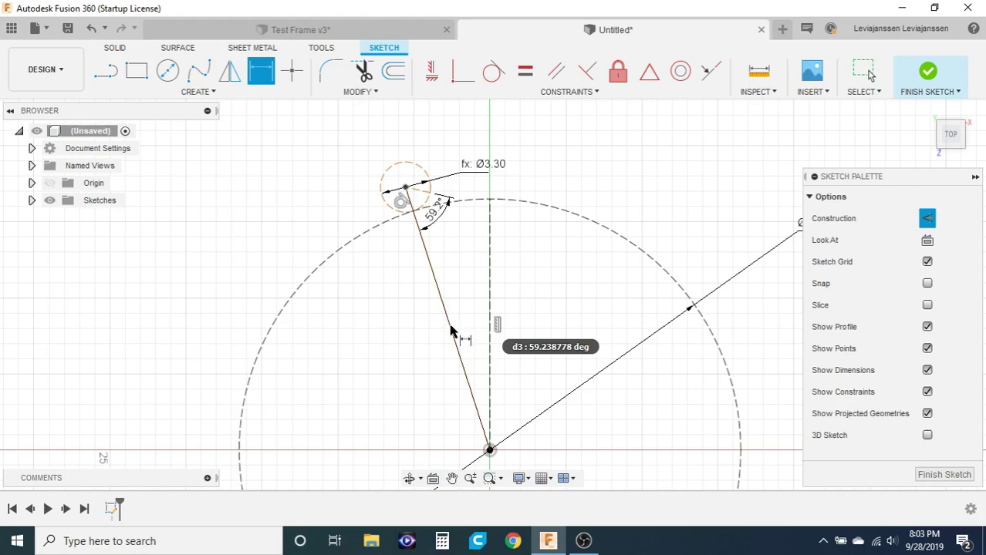
{"action": "left_click", "coordinate": [455, 332]}
Set the angle between the centre-to-centre line and the vertical line to d3/10 (5.9°).
{"action": "left_click", "coordinate": [493, 308]}
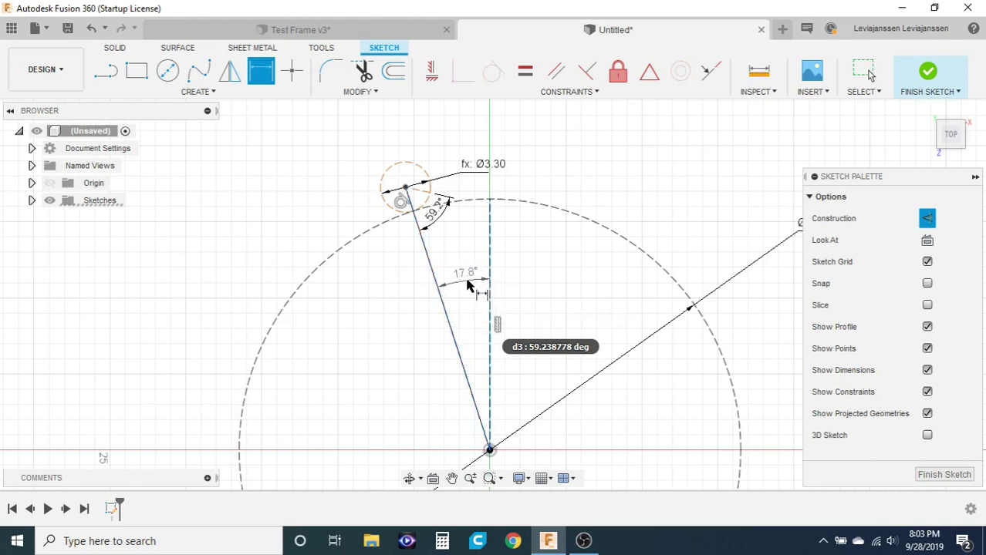
{"action": "left_click", "coordinate": [473, 291]}
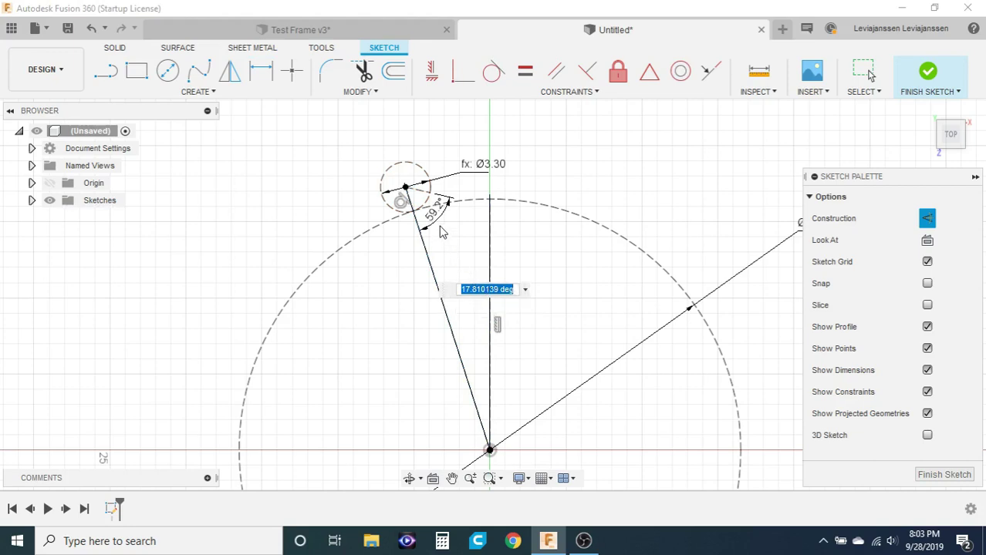
{"action": "type", "text": "d3/10"}
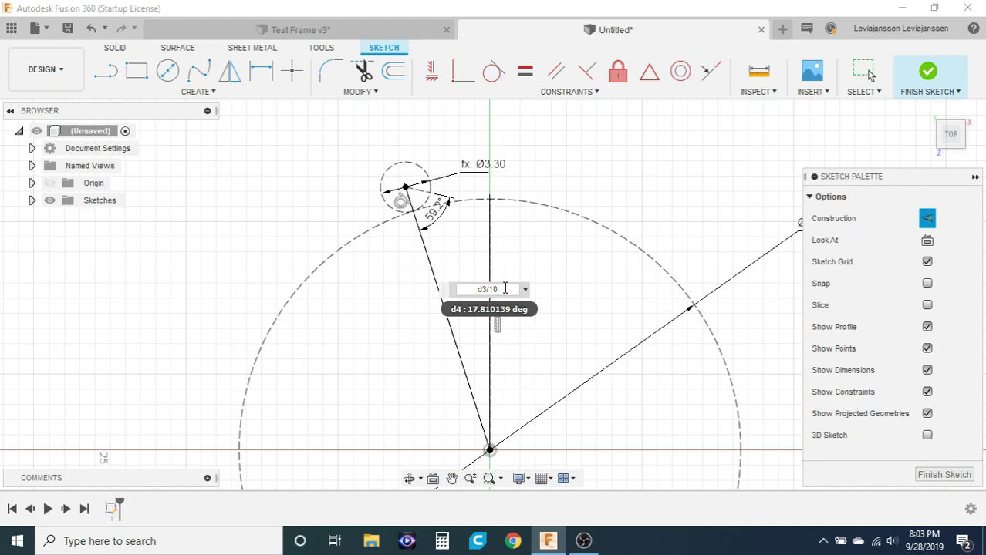
{"action": "key", "text": "Return"}
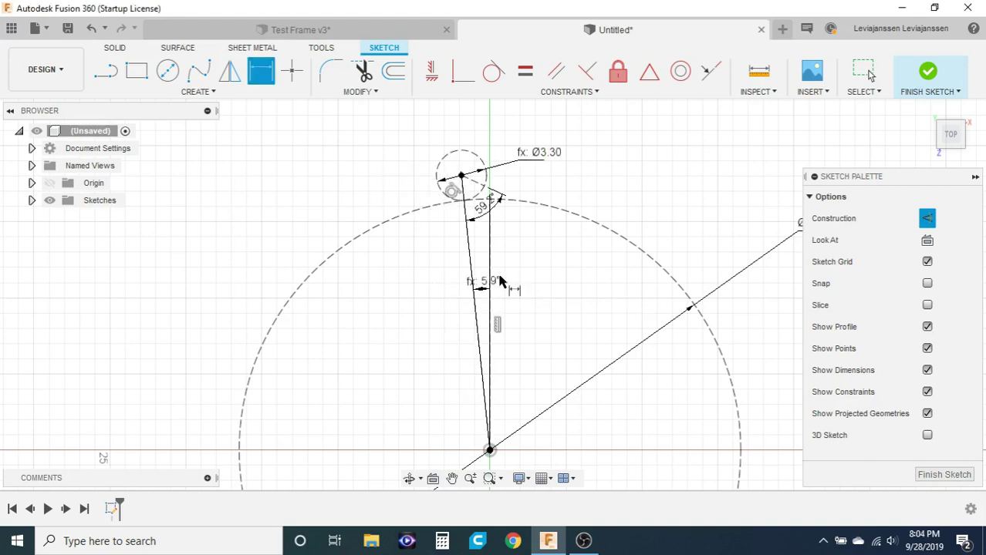
{"action": "scroll", "coordinate": [483, 177], "scroll_direction": "up", "scroll_amount": 3}
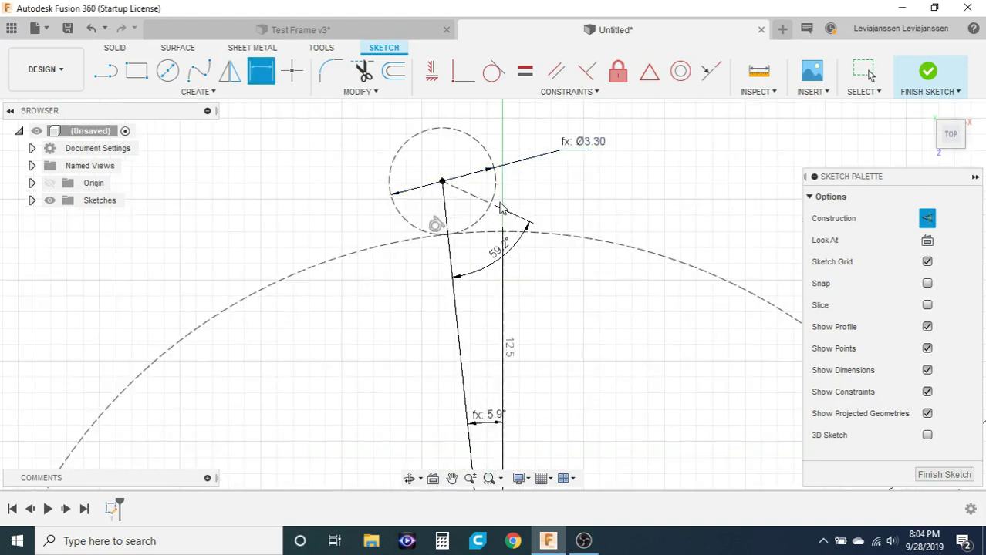
{"action": "key", "text": "Escape"}
{"action": "double_click", "coordinate": [517, 249]}
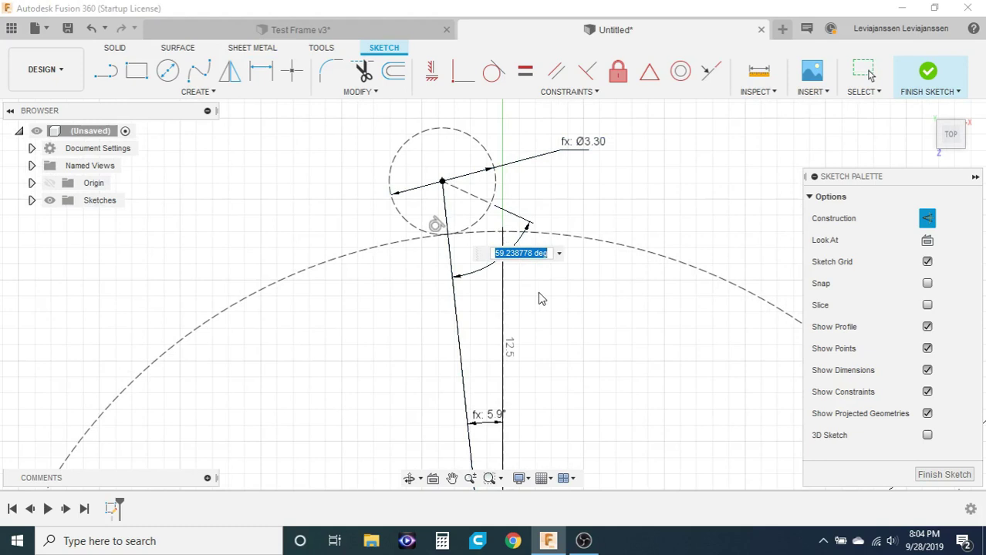
{"action": "type", "text": "180"}
{"action": "key", "text": "Return"}
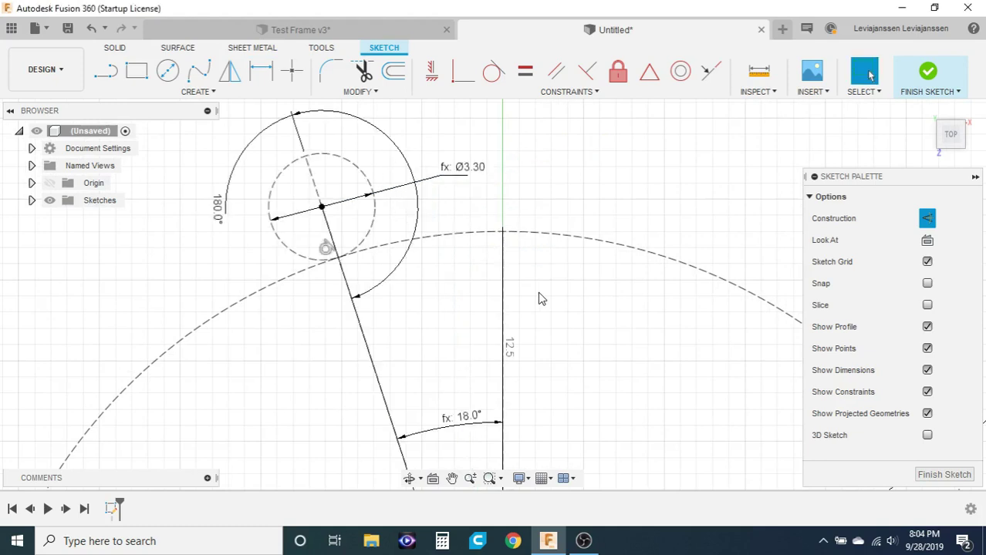
{"action": "scroll", "coordinate": [455, 284], "scroll_direction": "down", "scroll_amount": 3}
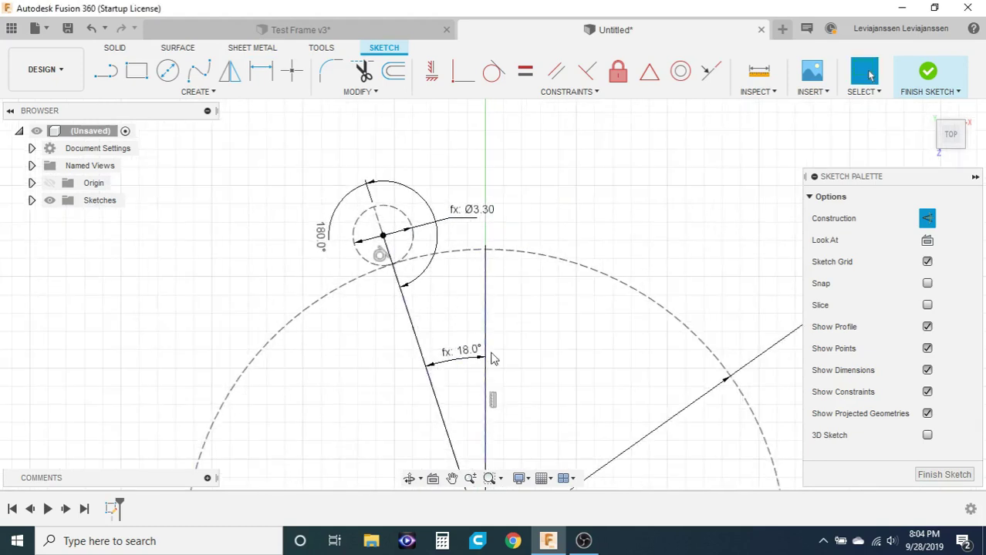
{"action": "middle_click_drag", "start_coordinate": [345, 194], "coordinate": [364, 216]}
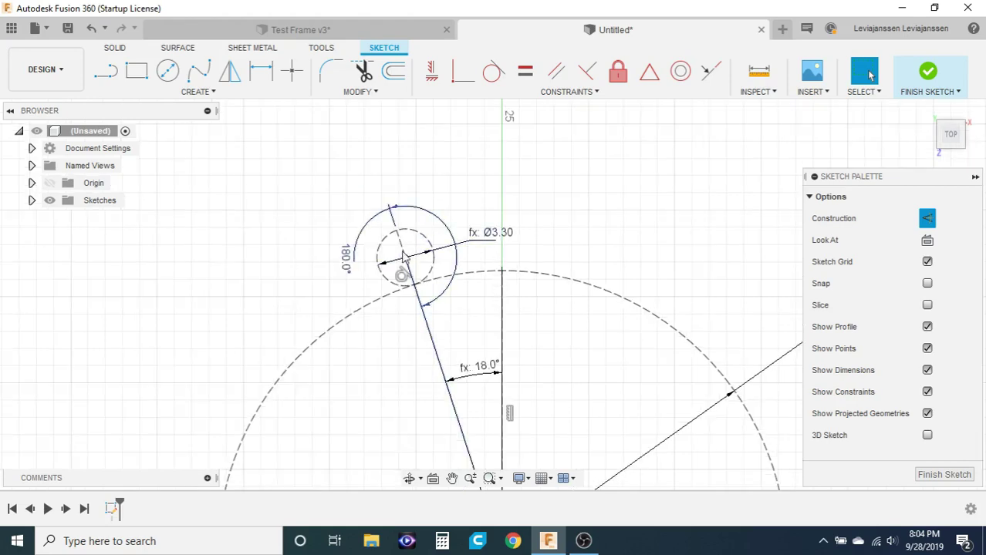
{"action": "scroll", "coordinate": [382, 243], "scroll_direction": "up", "scroll_amount": 8}
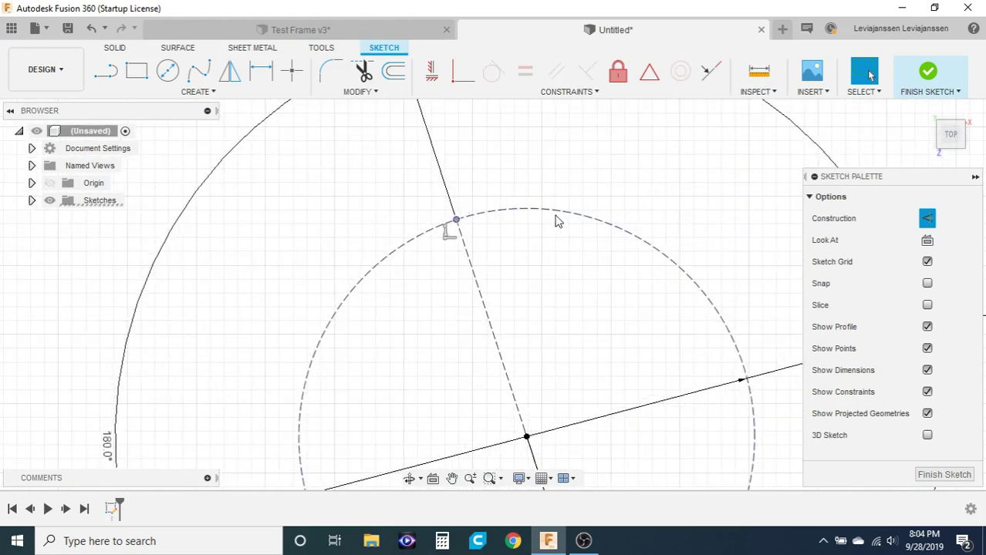
{"action": "scroll", "coordinate": [396, 229], "scroll_direction": "down", "scroll_amount": 4}
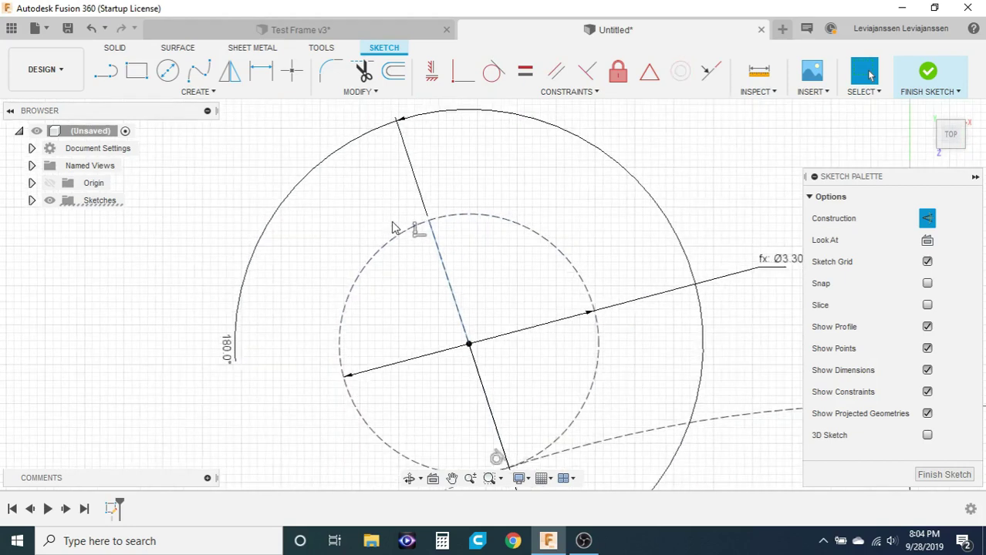
{"action": "left_click", "coordinate": [297, 297]}
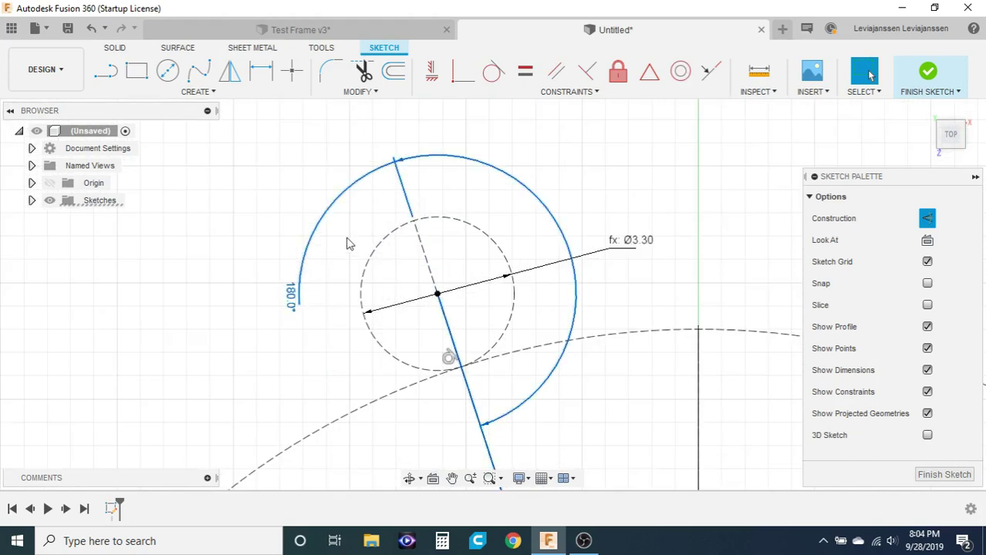
{"action": "left_click", "coordinate": [496, 149]}
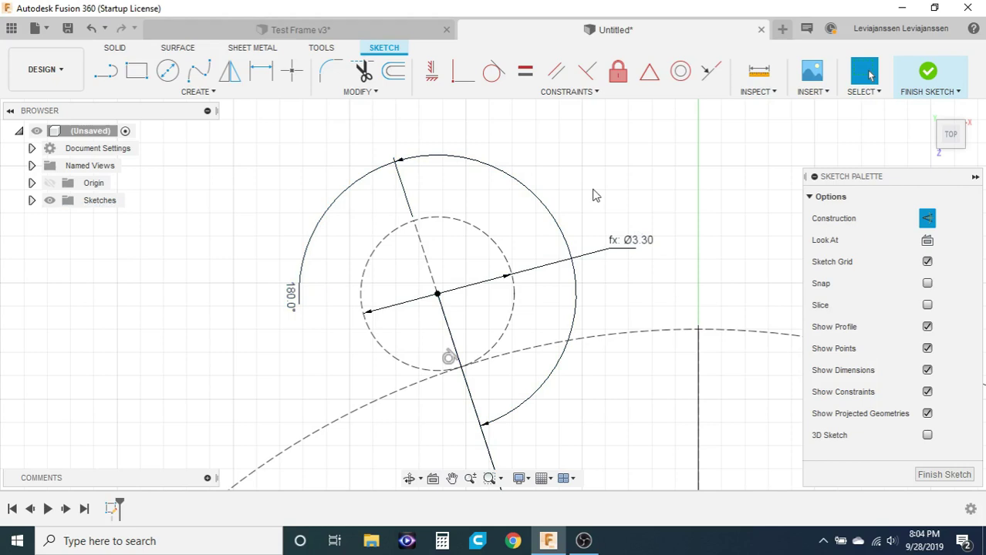
{"action": "scroll", "coordinate": [372, 222], "scroll_direction": "down", "scroll_amount": 3}
{"action": "scroll", "coordinate": [373, 222], "scroll_direction": "up", "scroll_amount": 3}
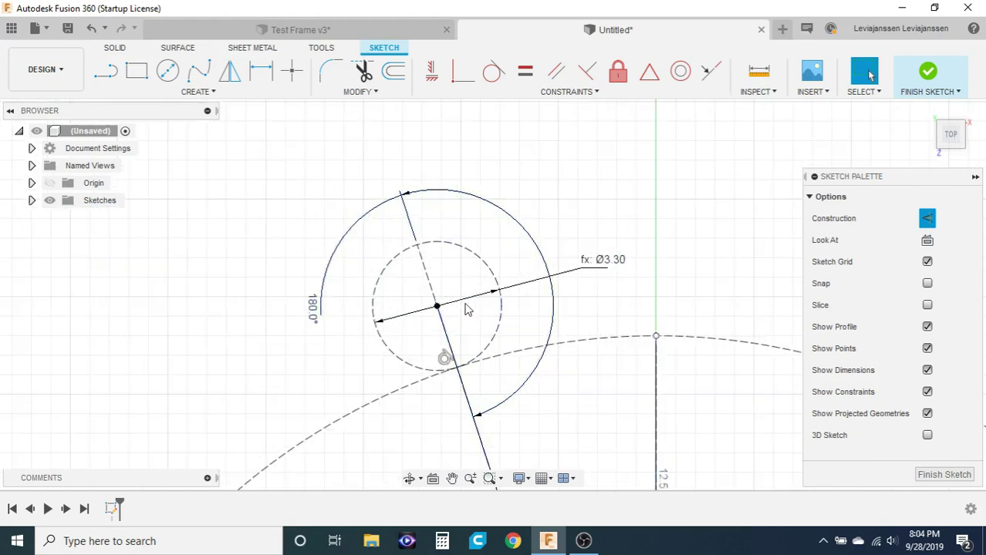
{"action": "left_click", "coordinate": [313, 313]}
{"action": "double_click", "coordinate": [312, 308]}
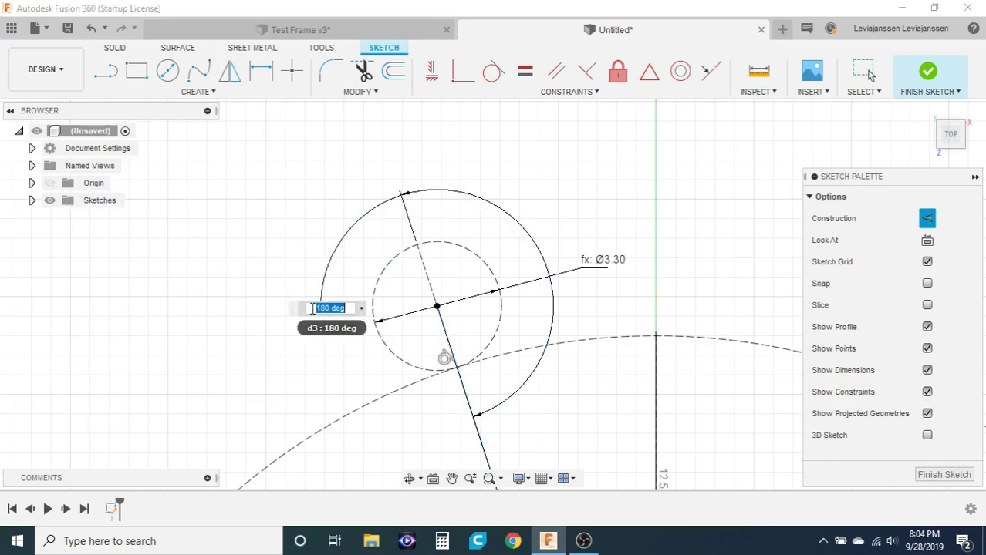
{"action": "type", "text": "180"}
{"action": "key", "text": "Return"}
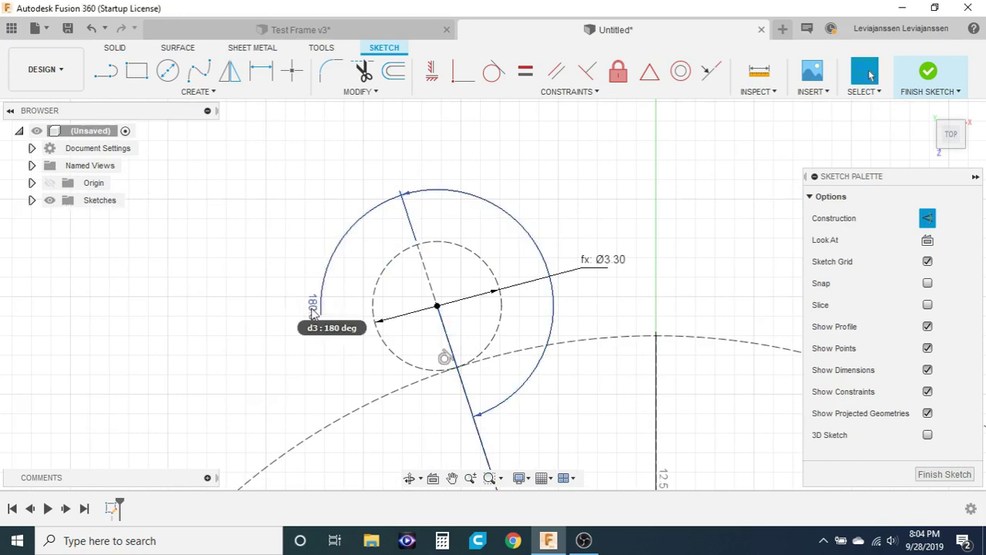
{"action": "scroll", "coordinate": [319, 159], "scroll_direction": "down", "scroll_amount": 5}
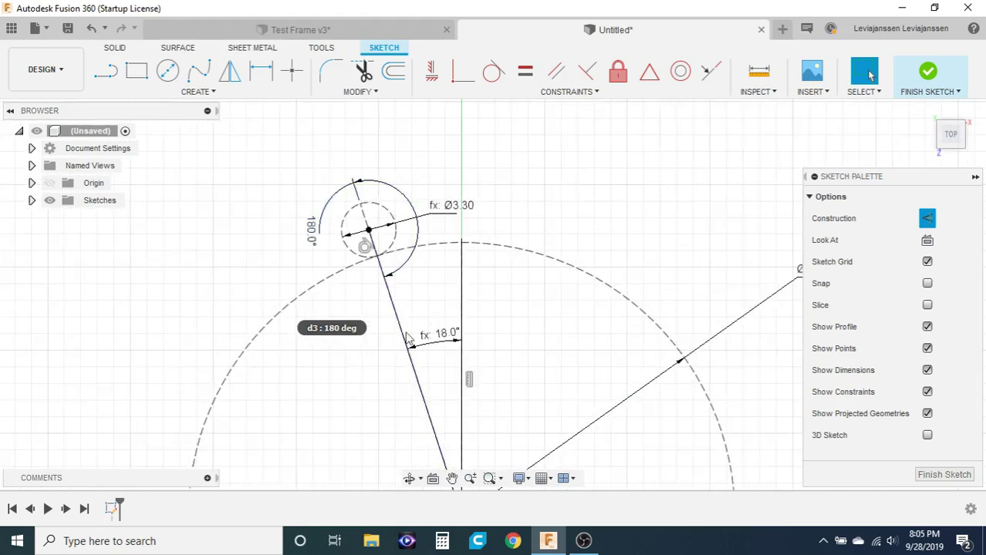
{"action": "scroll", "coordinate": [470, 247], "scroll_direction": "up", "scroll_amount": 3}
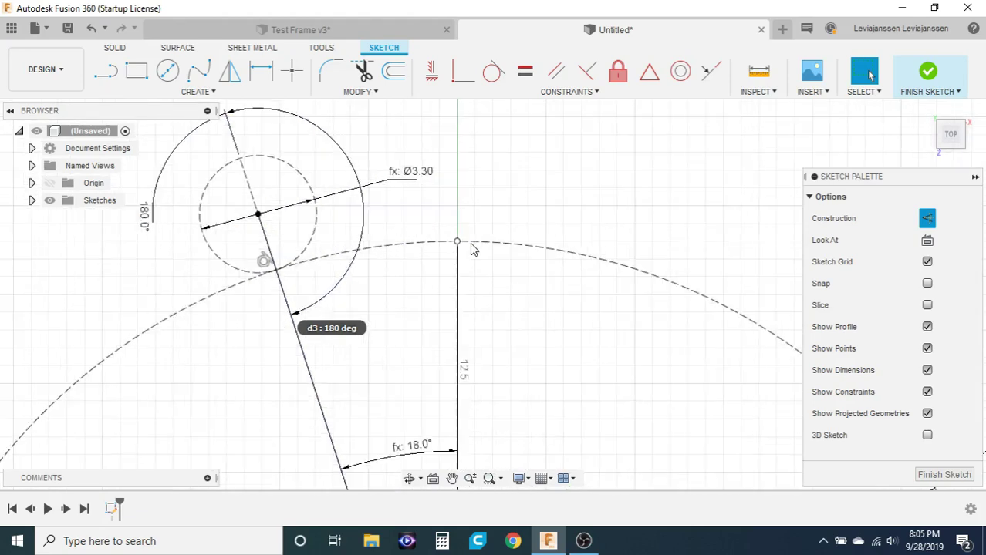
{"action": "scroll", "coordinate": [469, 245], "scroll_direction": "up", "scroll_amount": 3}
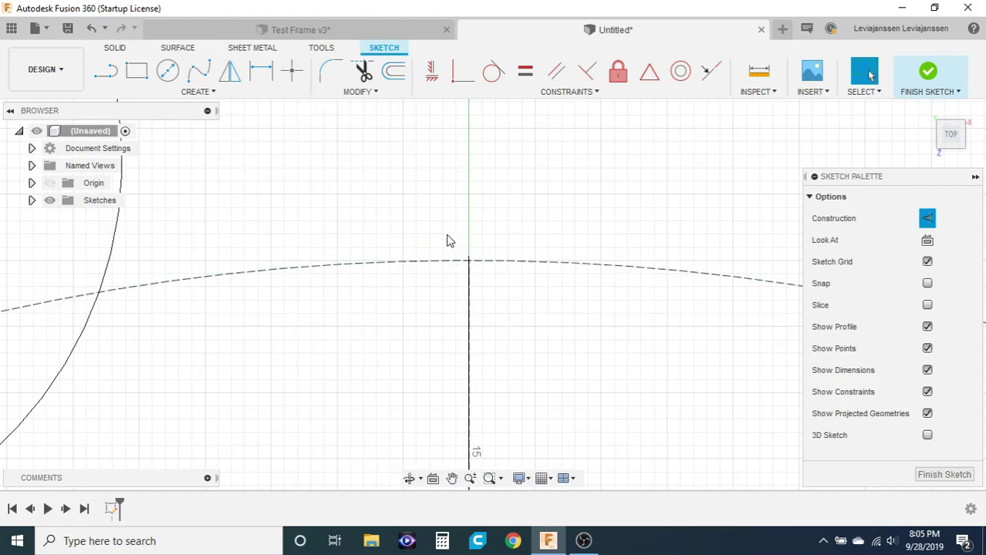
Place a sketch point at the dashed arc's top and change the 180° angle dimension to 4.
{"action": "left_click", "coordinate": [295, 77]}
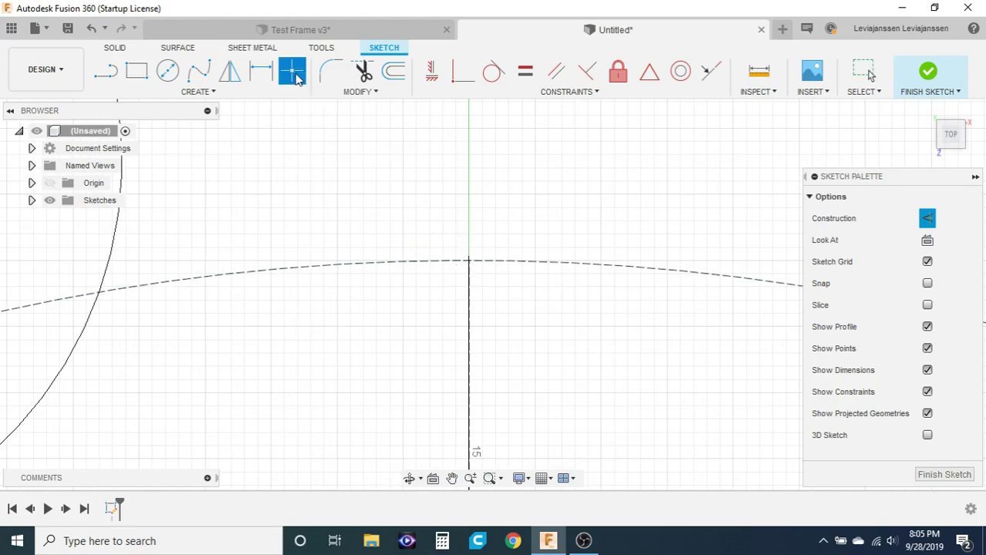
{"action": "left_click", "coordinate": [468, 260]}
{"action": "key", "text": "Escape"}
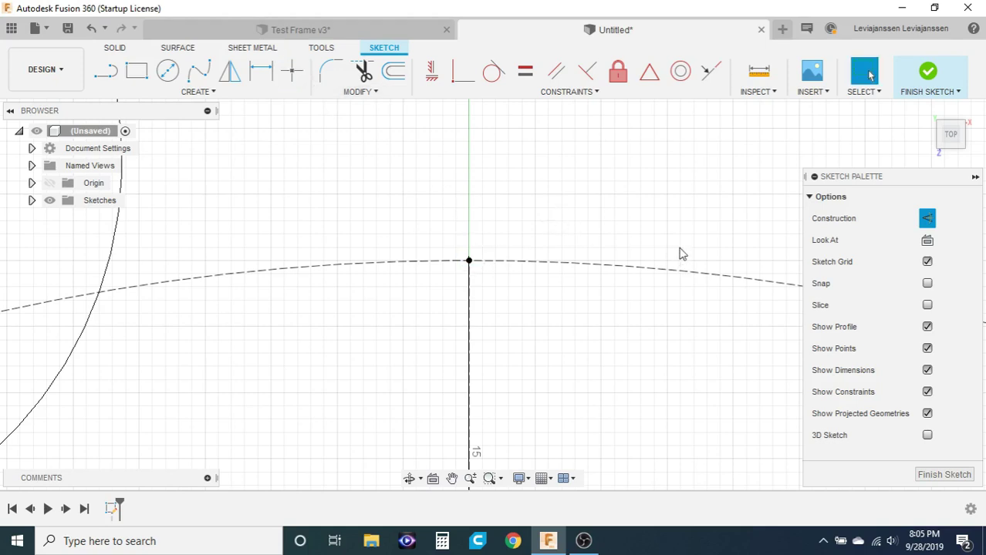
{"action": "scroll", "coordinate": [688, 251], "scroll_direction": "down", "scroll_amount": 3}
{"action": "double_click", "coordinate": [353, 229]}
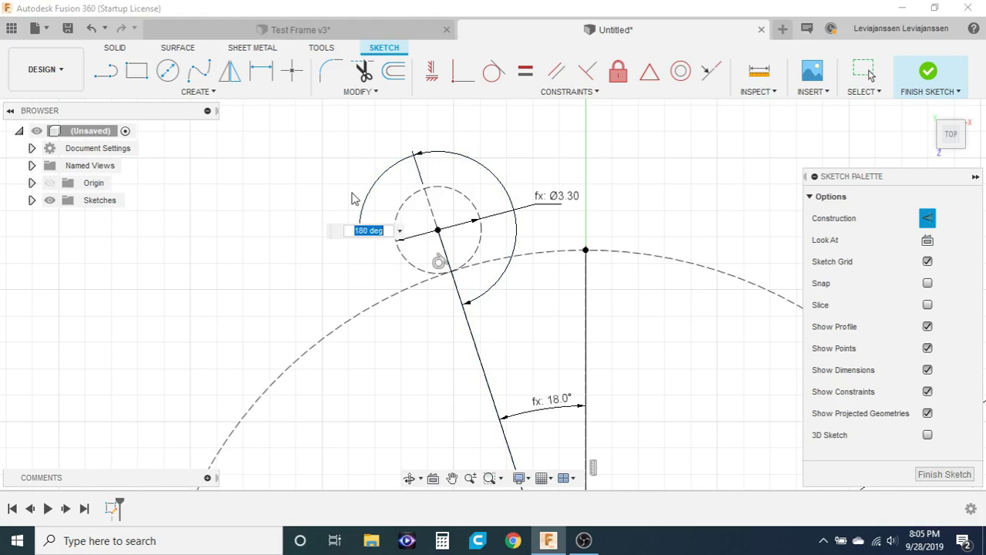
{"action": "type", "text": "4"}
{"action": "key", "text": "Return"}
{"action": "scroll", "coordinate": [561, 276], "scroll_direction": "up", "scroll_amount": 5}
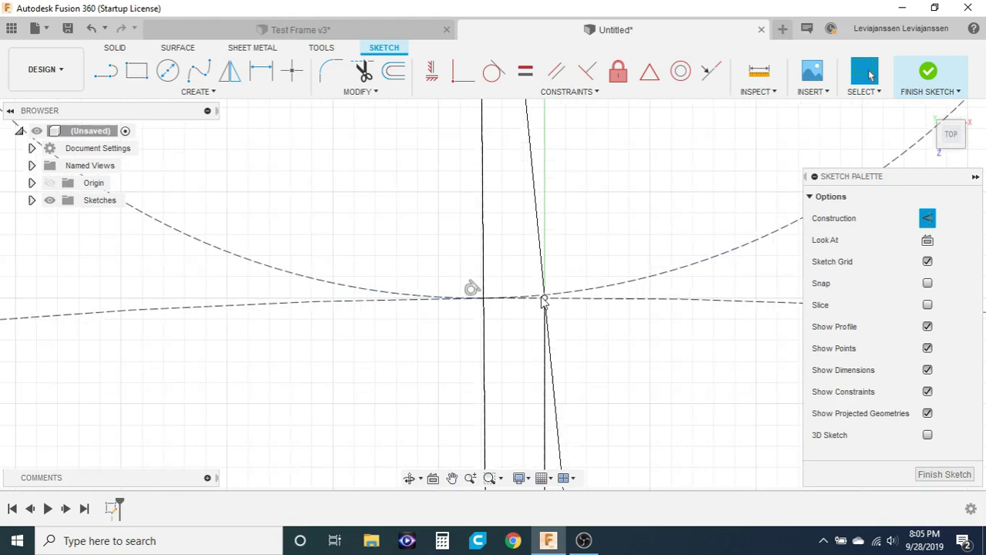
{"action": "scroll", "coordinate": [547, 301], "scroll_direction": "up", "scroll_amount": 3}
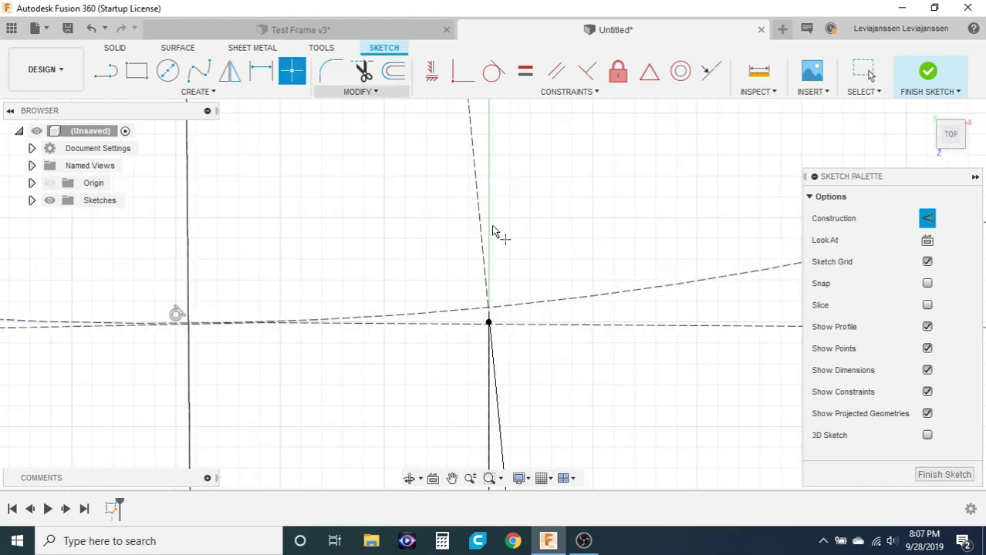
Place a sketch point at the construction-line intersection.
{"action": "left_click", "coordinate": [487, 309]}
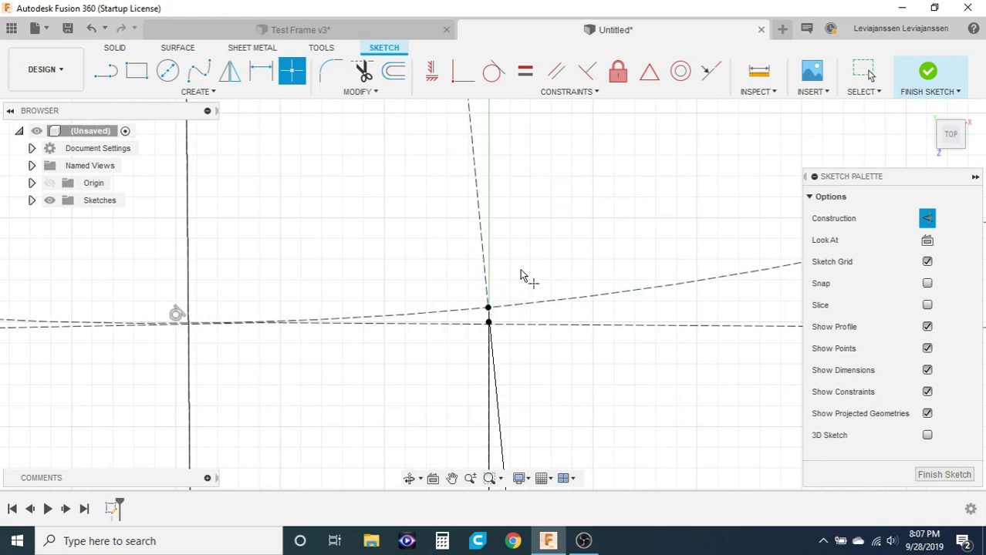
{"action": "key", "text": "Escape"}
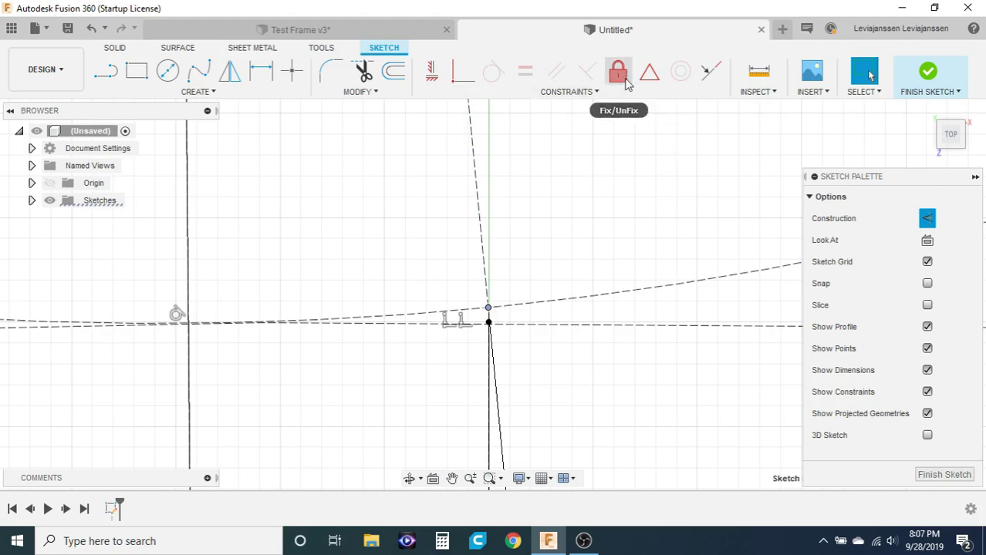
{"action": "left_click", "coordinate": [619, 74]}
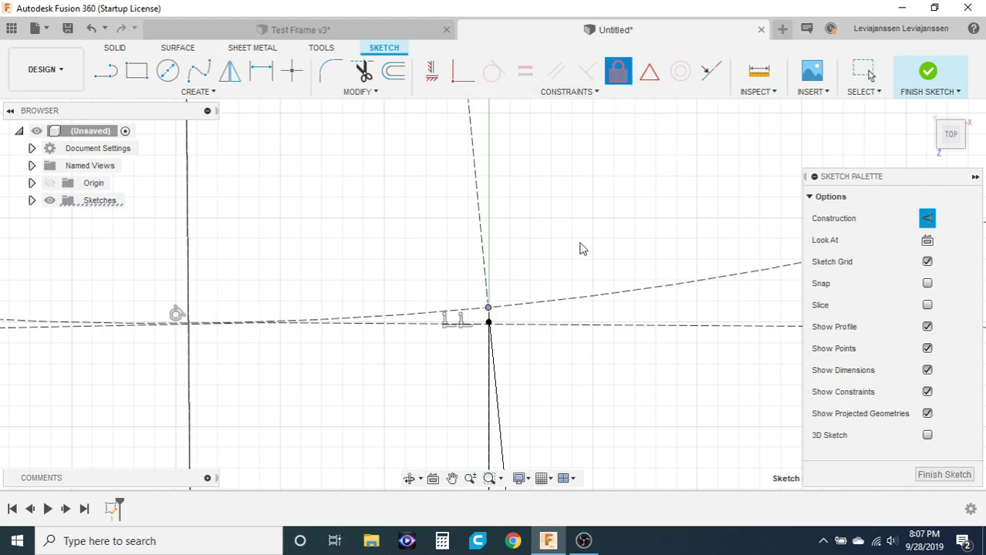
{"action": "key", "text": "Escape"}
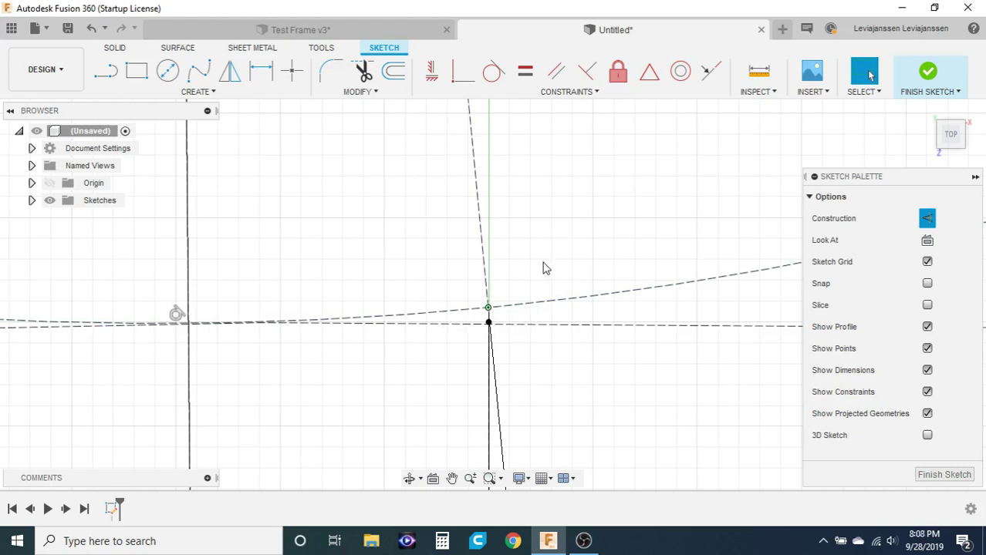
Delete the two stray constraints beside the new intersection point.
{"action": "left_click", "coordinate": [488, 308]}
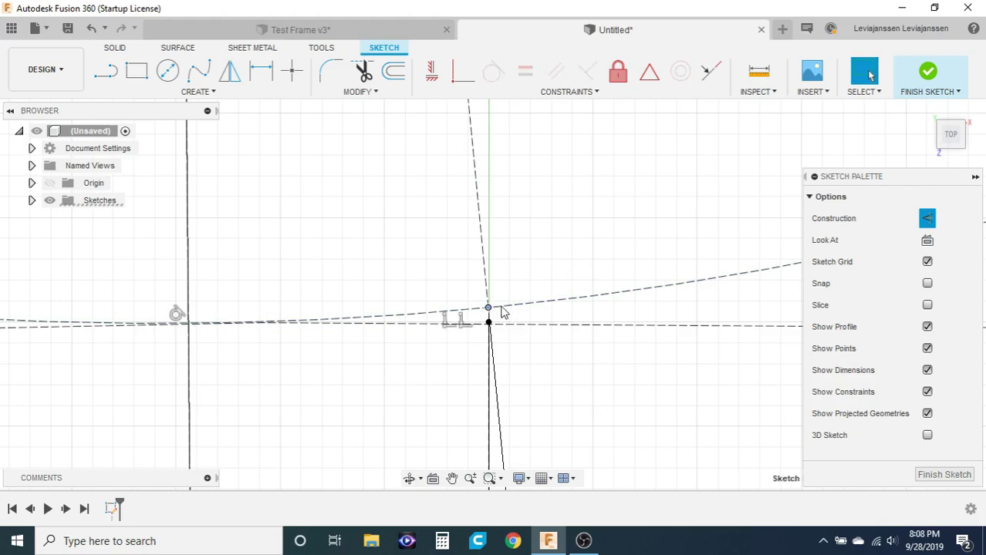
{"action": "left_click", "coordinate": [463, 321]}
{"action": "key", "text": "Delete"}
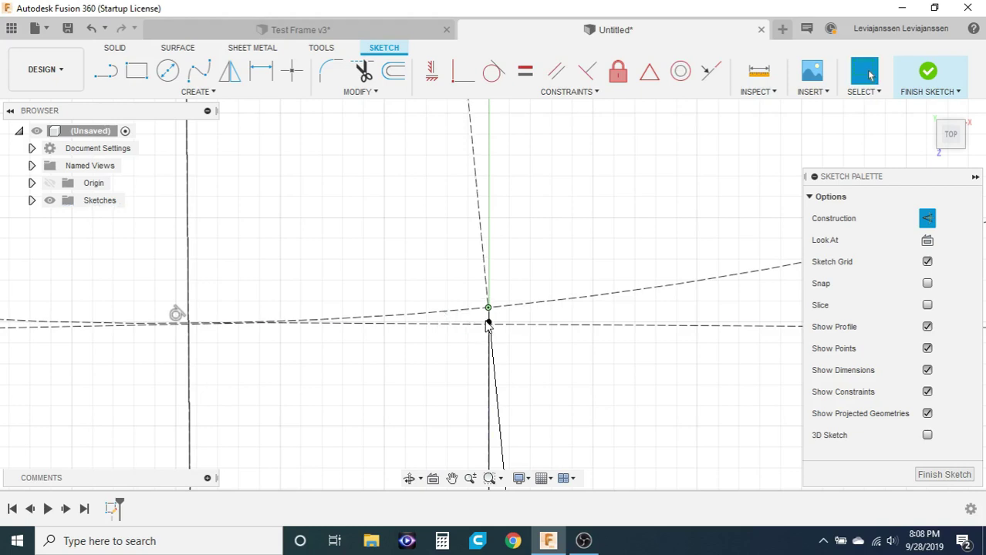
{"action": "left_click", "coordinate": [488, 318]}
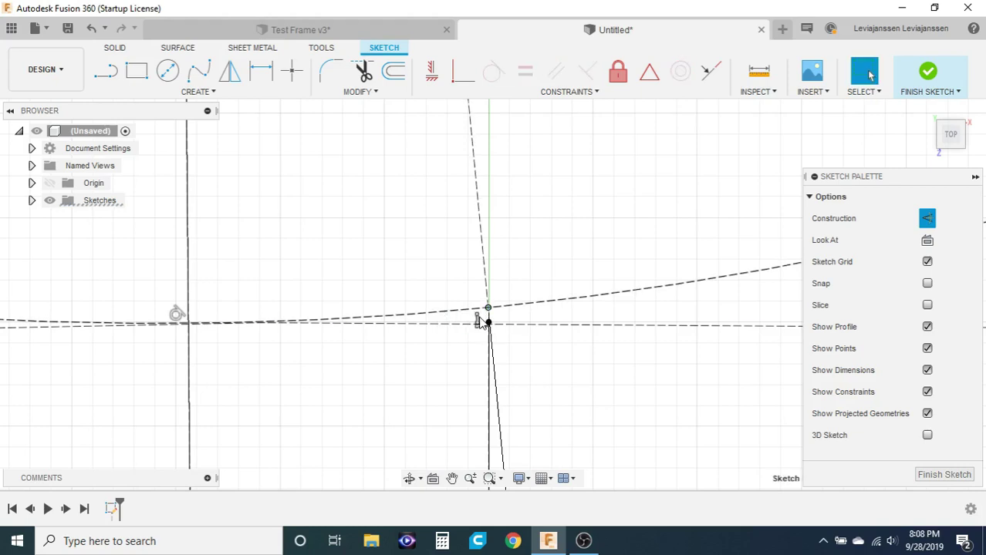
{"action": "key", "text": "Delete"}
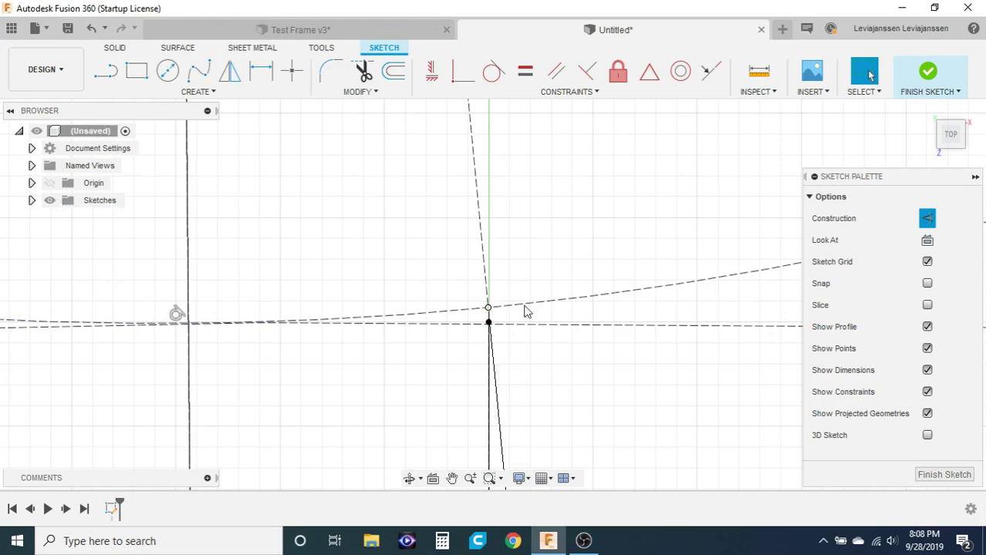
{"action": "left_click", "coordinate": [493, 309]}
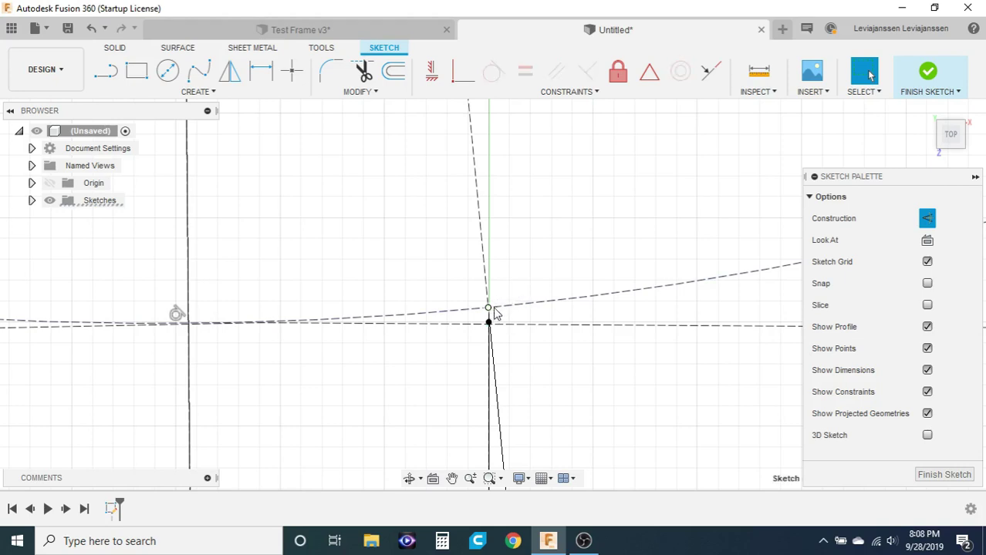
{"action": "left_click", "coordinate": [543, 243]}
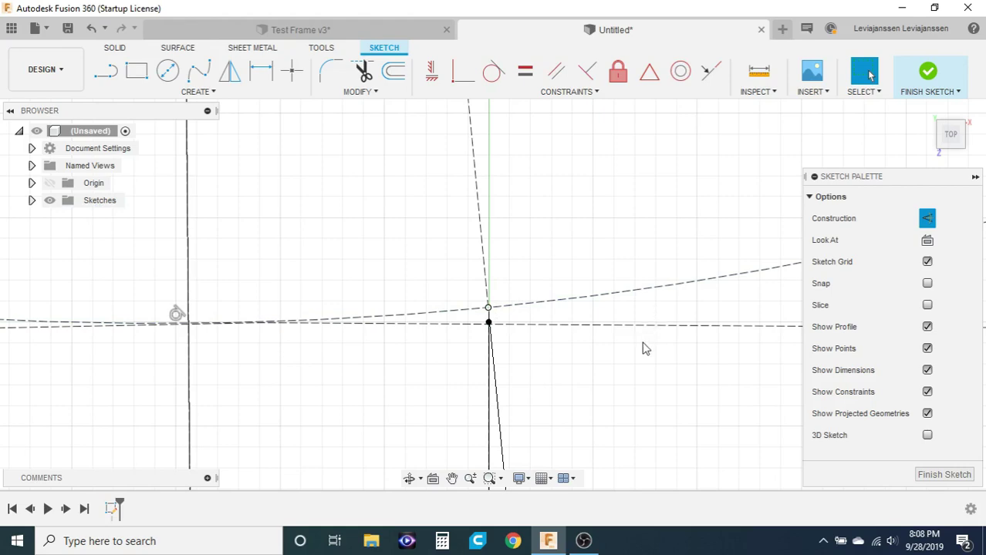
{"action": "scroll", "coordinate": [642, 347], "scroll_direction": "down", "scroll_amount": 5}
{"action": "scroll", "coordinate": [540, 346], "scroll_direction": "down", "scroll_amount": 8}
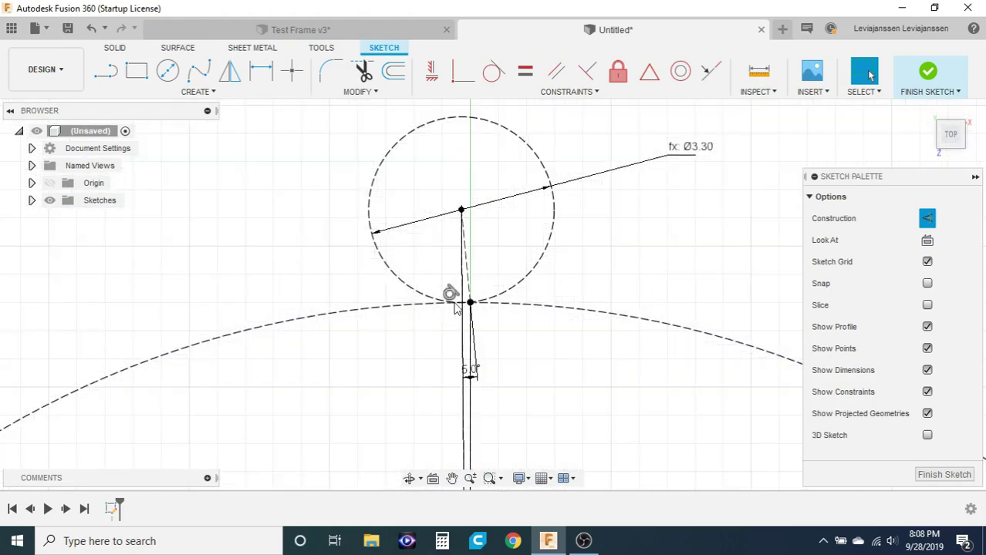
Change the 5.0° angle dimension to 10°.
{"action": "double_click", "coordinate": [473, 372]}
{"action": "type", "text": "1"}
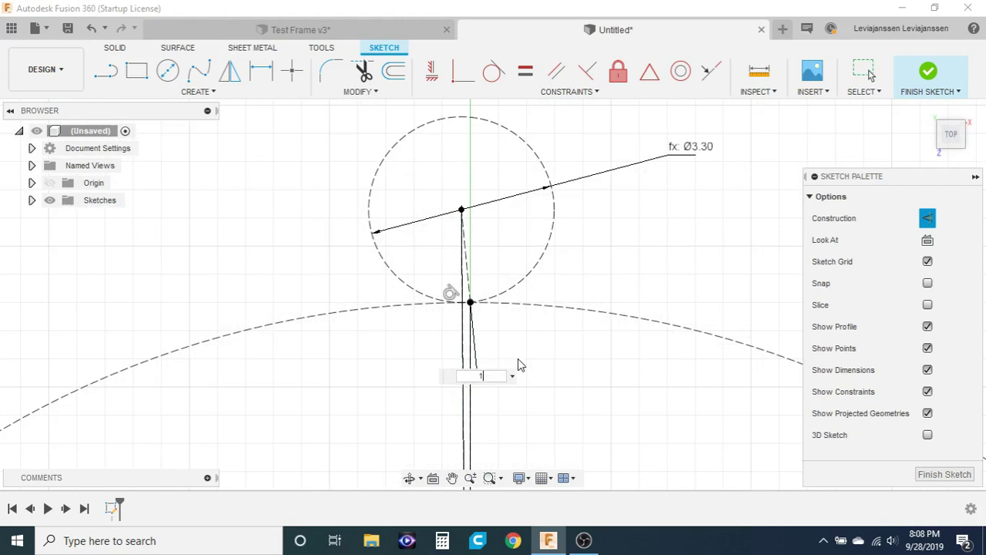
{"action": "type", "text": "0"}
{"action": "key", "text": "Return"}
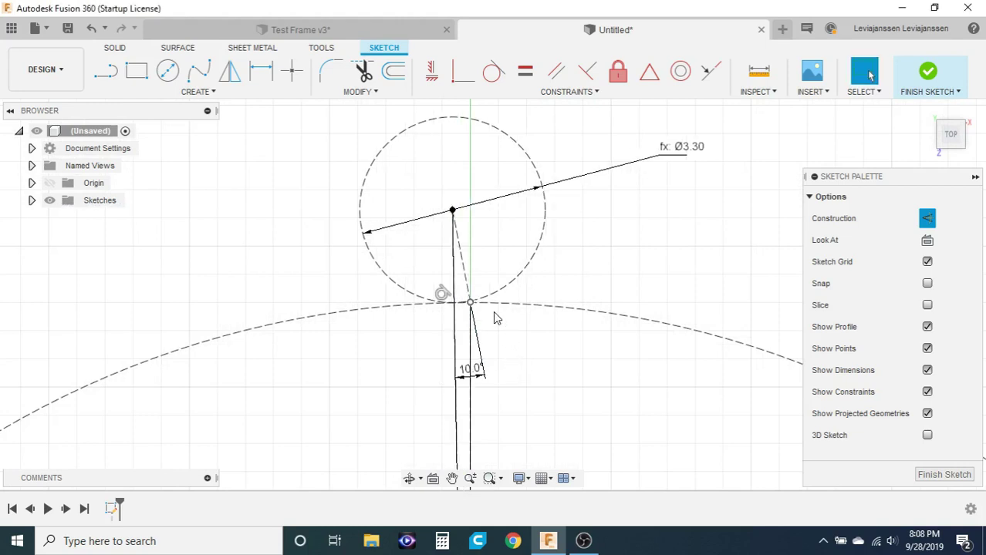
{"action": "scroll", "coordinate": [493, 311], "scroll_direction": "up", "scroll_amount": 3}
{"action": "scroll", "coordinate": [451, 276], "scroll_direction": "up", "scroll_amount": 2}
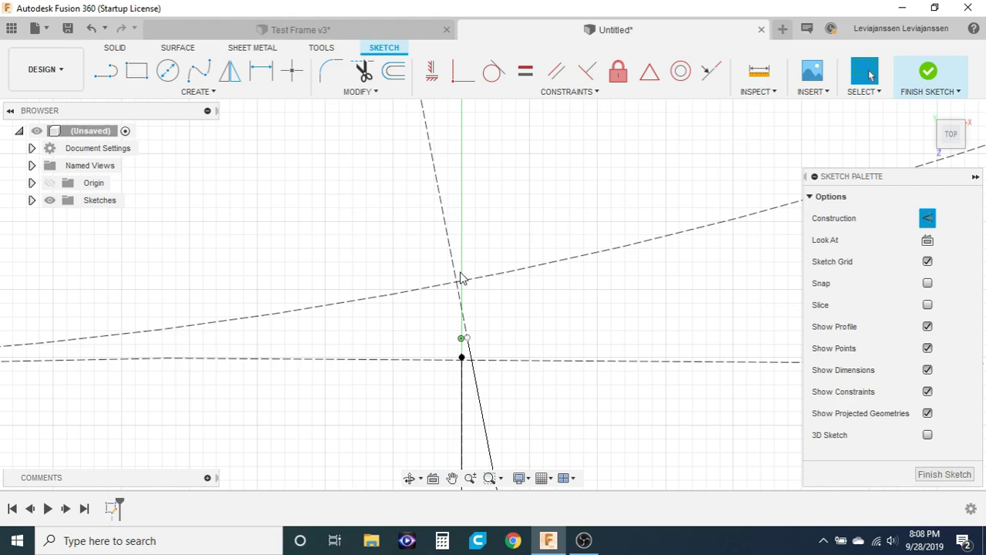
Place a sketch point where the dashed line crosses the dashed arc and select it.
{"action": "left_click", "coordinate": [291, 71]}
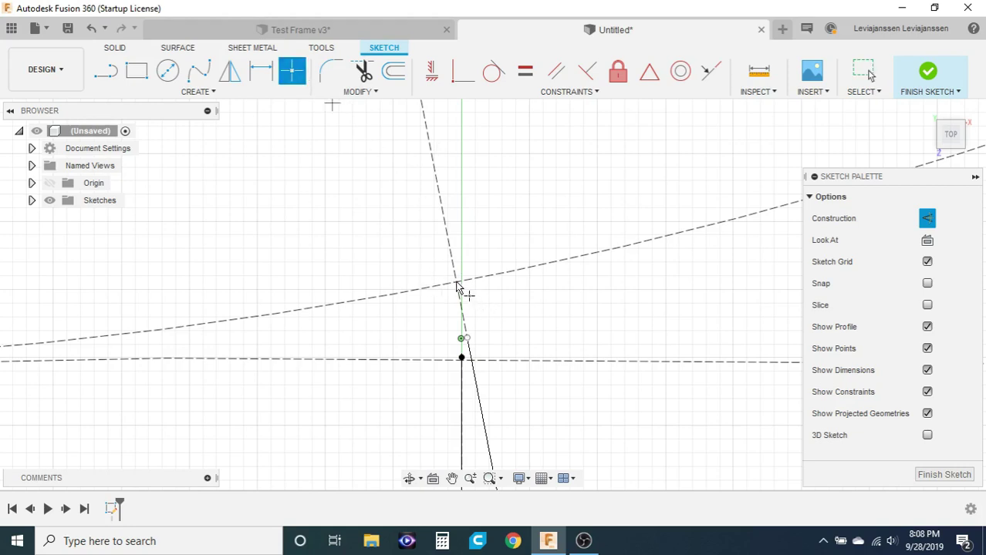
{"action": "left_click", "coordinate": [456, 283]}
{"action": "key", "text": "f"}
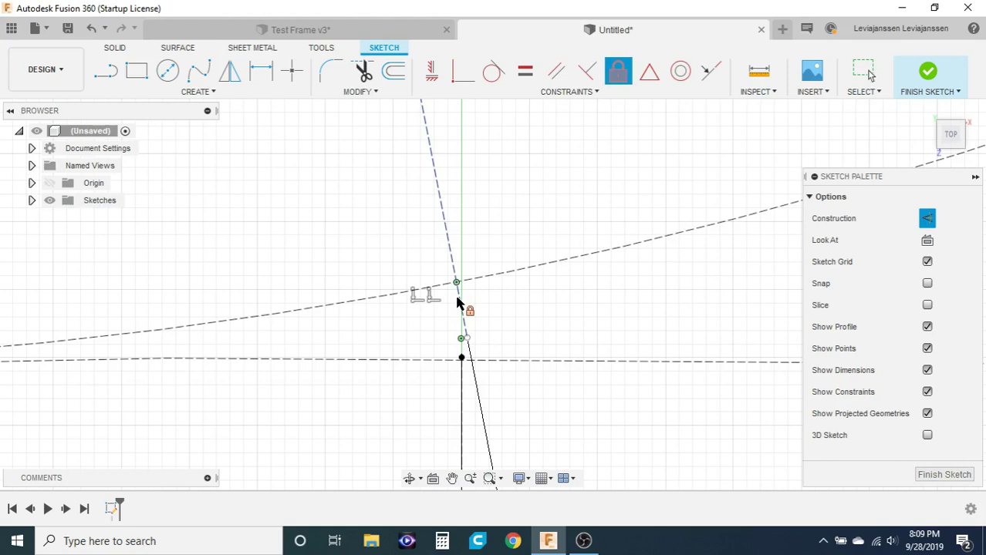
{"action": "key", "text": "Escape"}
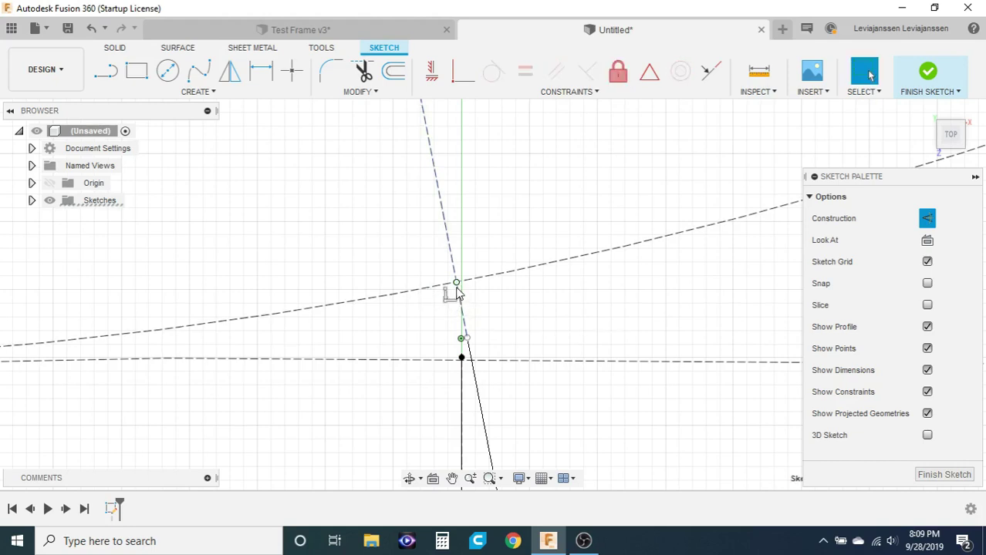
{"action": "left_click", "coordinate": [456, 285]}
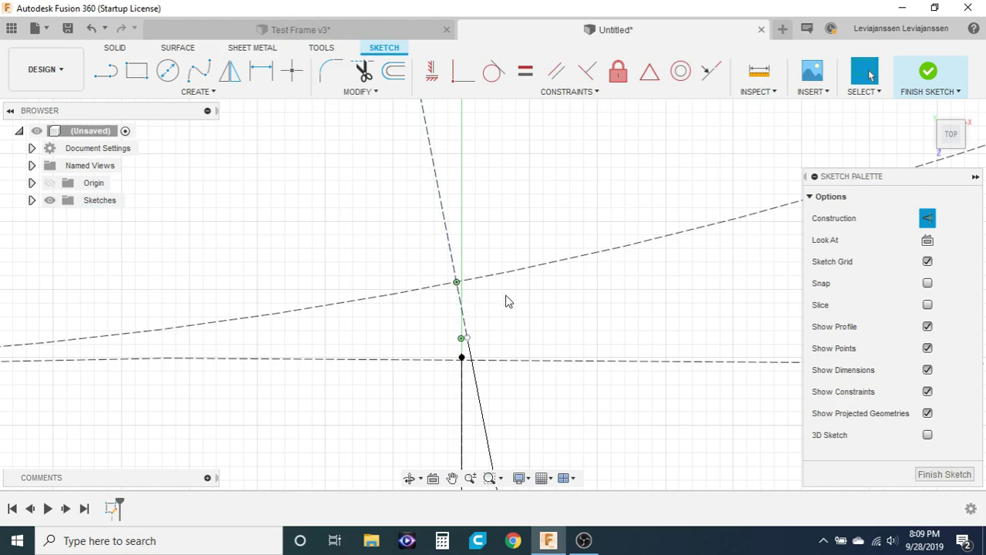
{"action": "scroll", "coordinate": [518, 314], "scroll_direction": "down", "scroll_amount": 5}
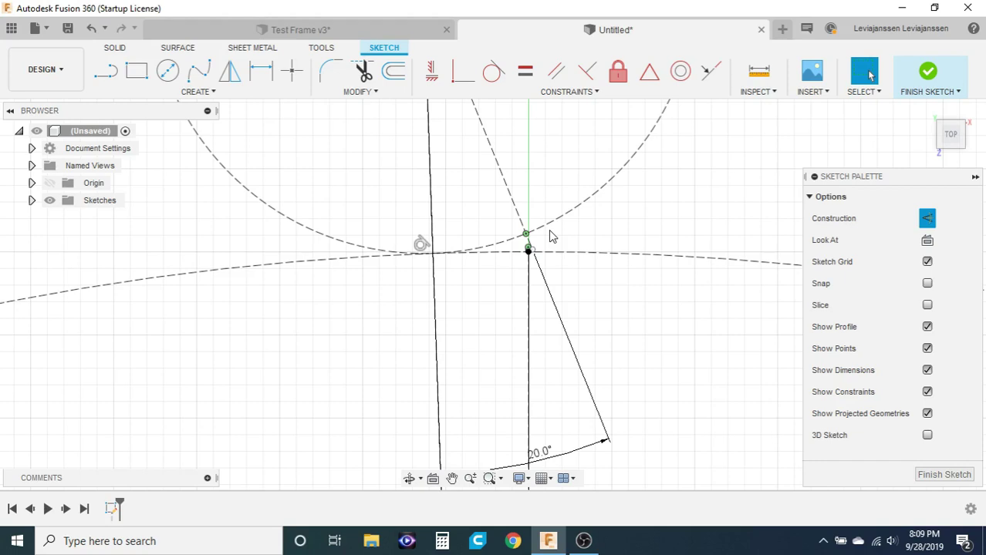
Place sketch points at the line–arc intersections and near the line endpoint.
{"action": "scroll", "coordinate": [550, 236], "scroll_direction": "up", "scroll_amount": 5}
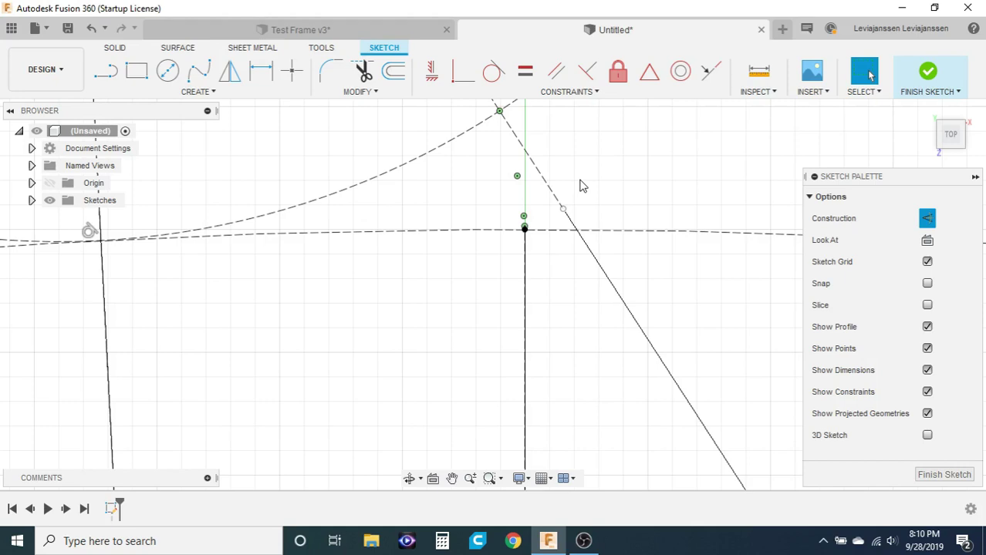
{"action": "middle_click_drag", "start_coordinate": [581, 186], "coordinate": [577, 251]}
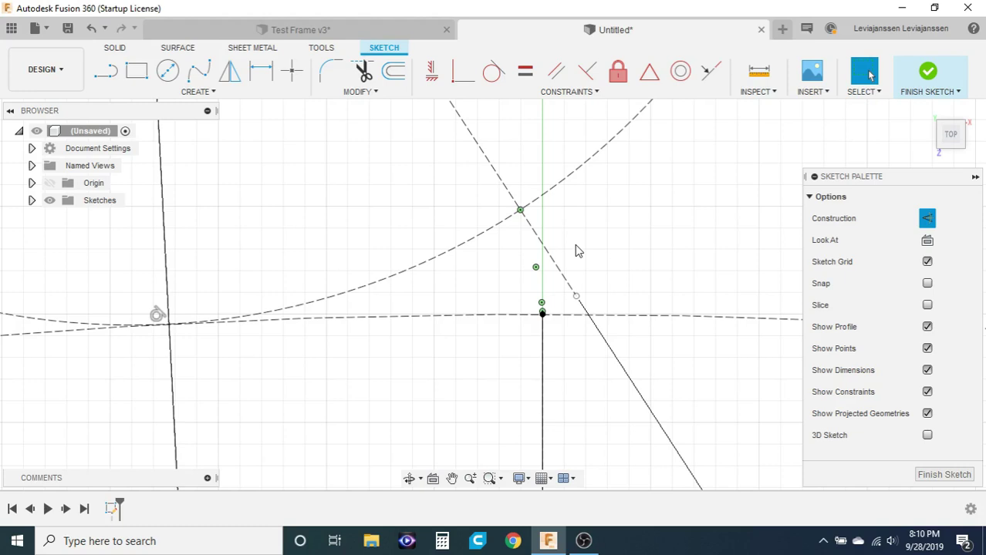
{"action": "mouse_move", "coordinate": [574, 245]}
{"action": "left_mouse_down"}
{"action": "mouse_move", "coordinate": [524, 370]}
{"action": "mouse_move", "coordinate": [480, 202]}
{"action": "mouse_move", "coordinate": [497, 195]}
{"action": "left_mouse_up"}
{"action": "left_click", "coordinate": [292, 71]}
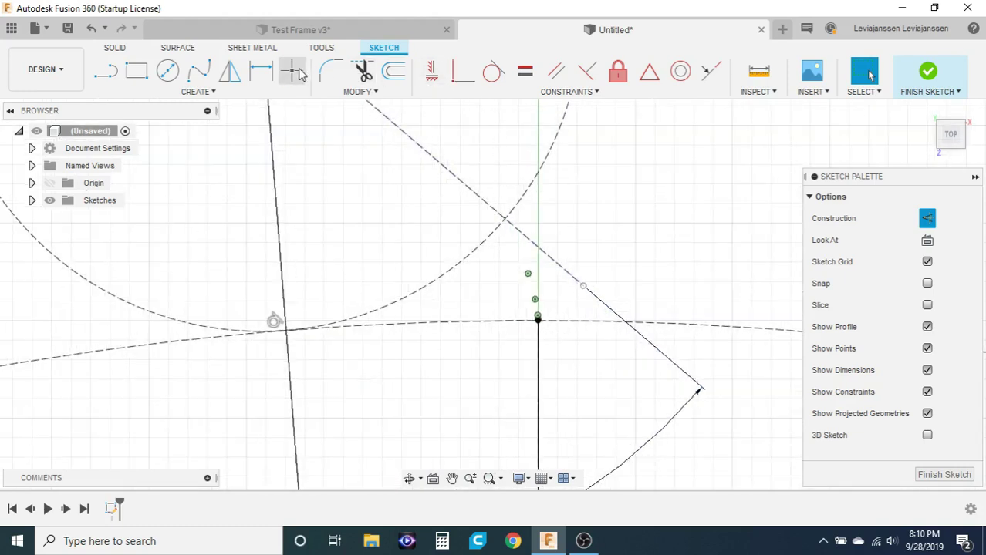
{"action": "left_click", "coordinate": [503, 225]}
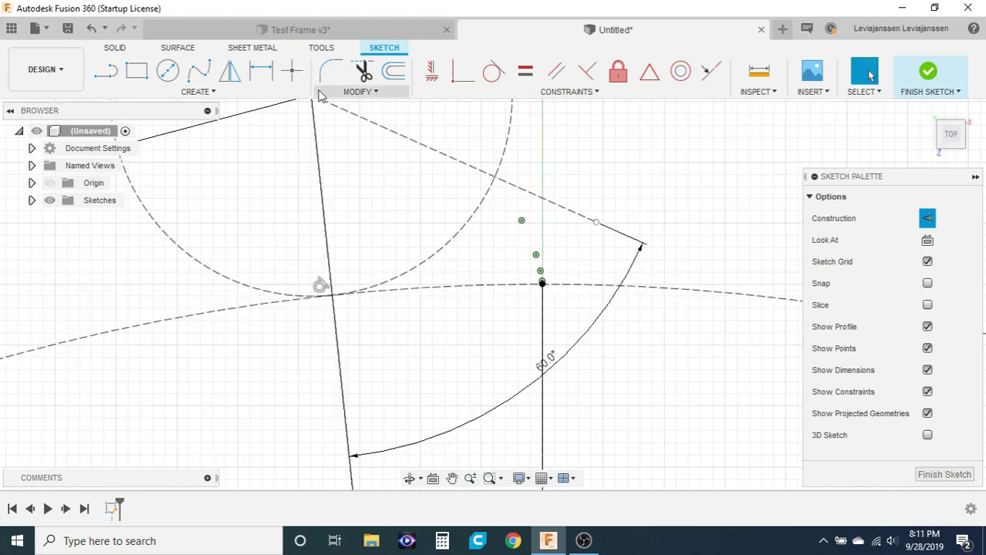
{"action": "left_click", "coordinate": [494, 177]}
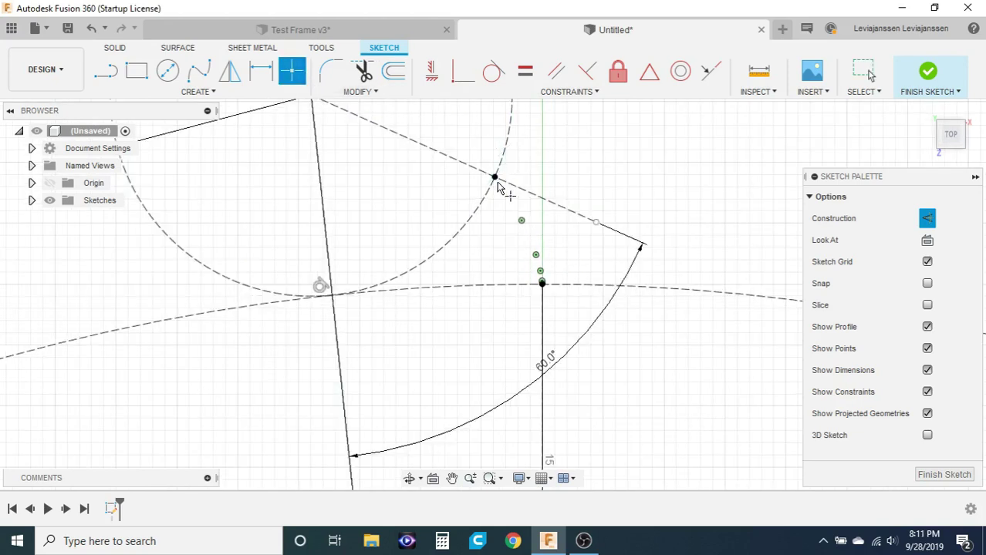
{"action": "key", "text": "Escape"}
{"action": "left_click", "coordinate": [494, 178]}
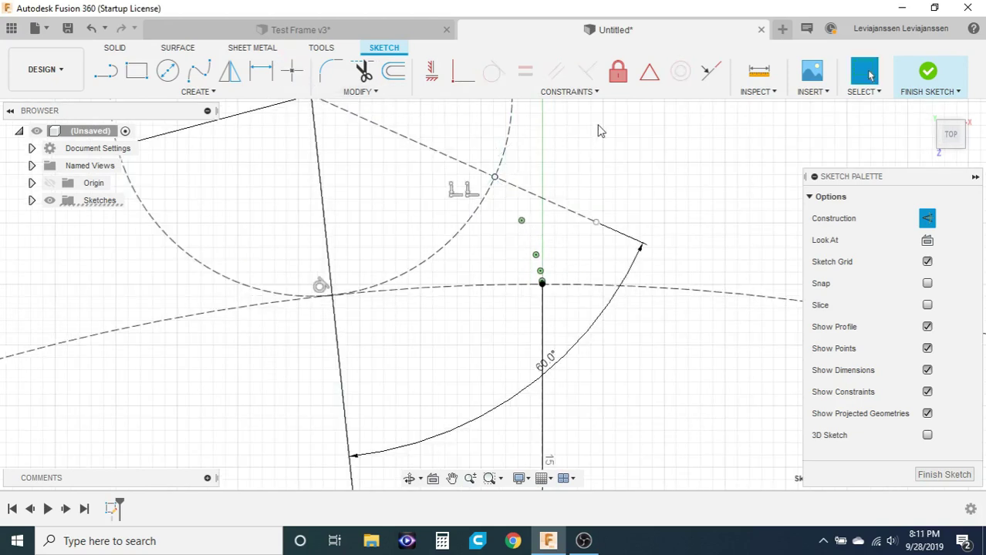
{"action": "left_click", "coordinate": [617, 77]}
{"action": "key", "text": "Escape"}
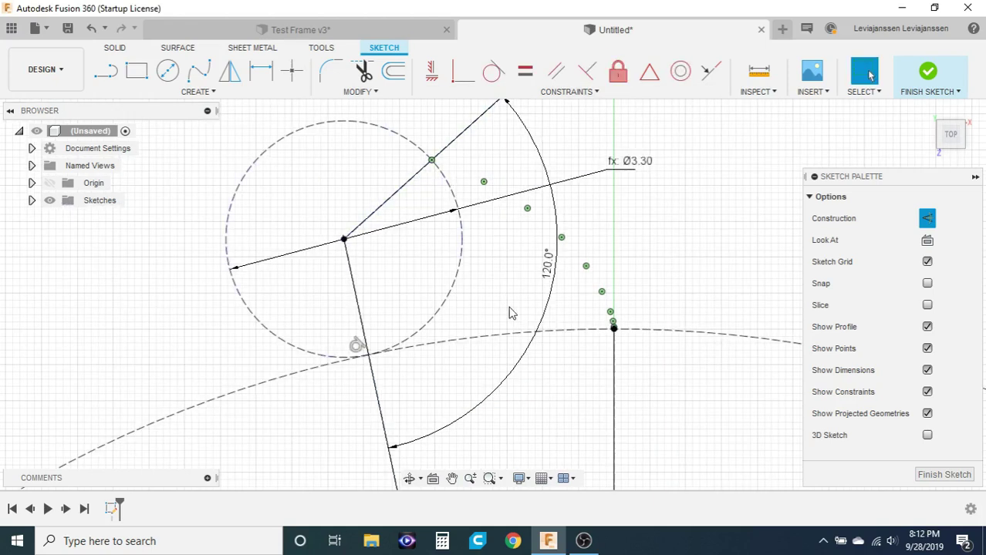
{"action": "scroll", "coordinate": [509, 313], "scroll_direction": "down", "scroll_amount": 2}
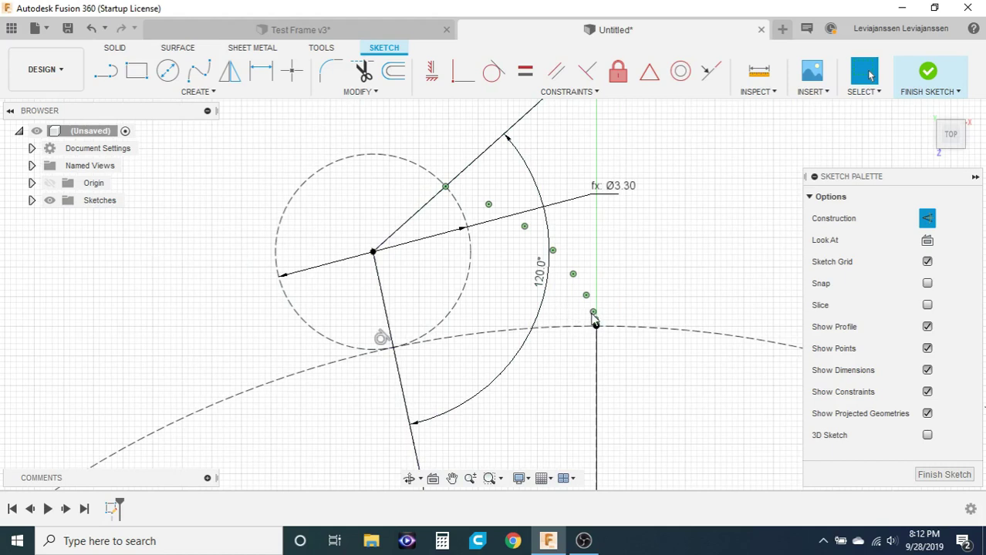
{"action": "left_click", "coordinate": [595, 319]}
Change the angle dimension to 180°, straightening the two lines into one.
{"action": "double_click", "coordinate": [540, 271]}
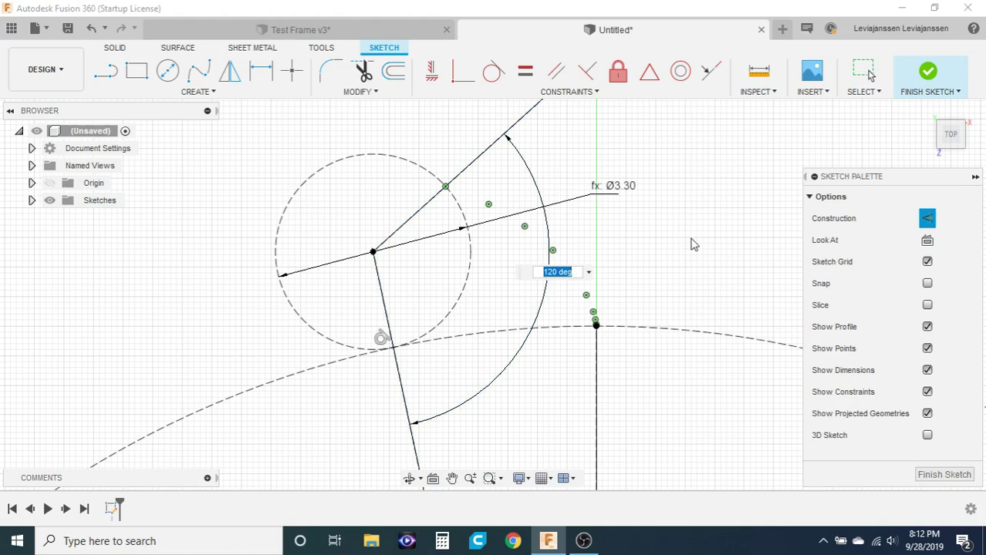
{"action": "type", "text": "180"}
{"action": "key", "text": "Return"}
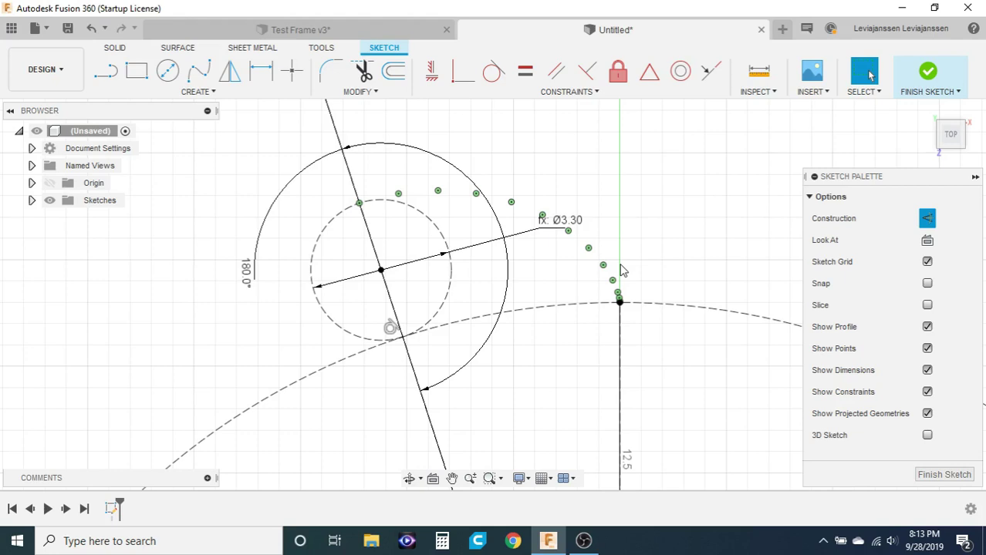
Mirror the selected arc points across the centre line onto the opposite side.
{"action": "left_click", "coordinate": [177, 93]}
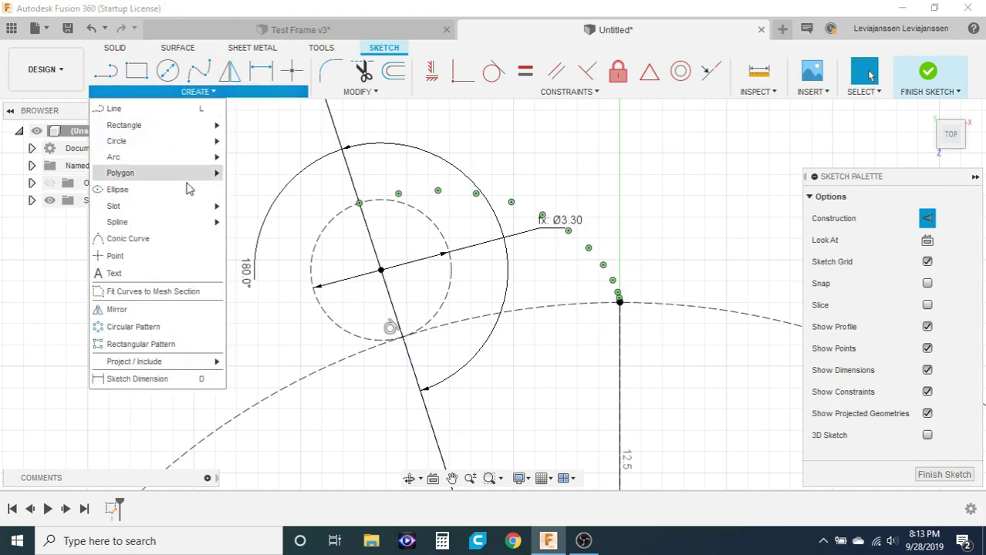
{"action": "left_click", "coordinate": [147, 310]}
{"action": "left_click", "coordinate": [398, 194]}
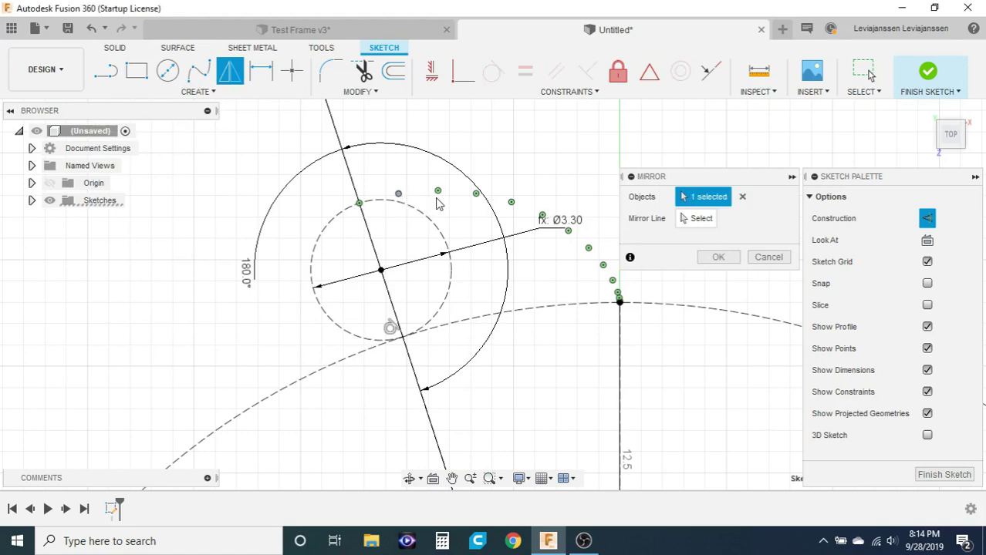
{"action": "left_click", "coordinate": [476, 195]}
{"action": "left_click", "coordinate": [477, 195]}
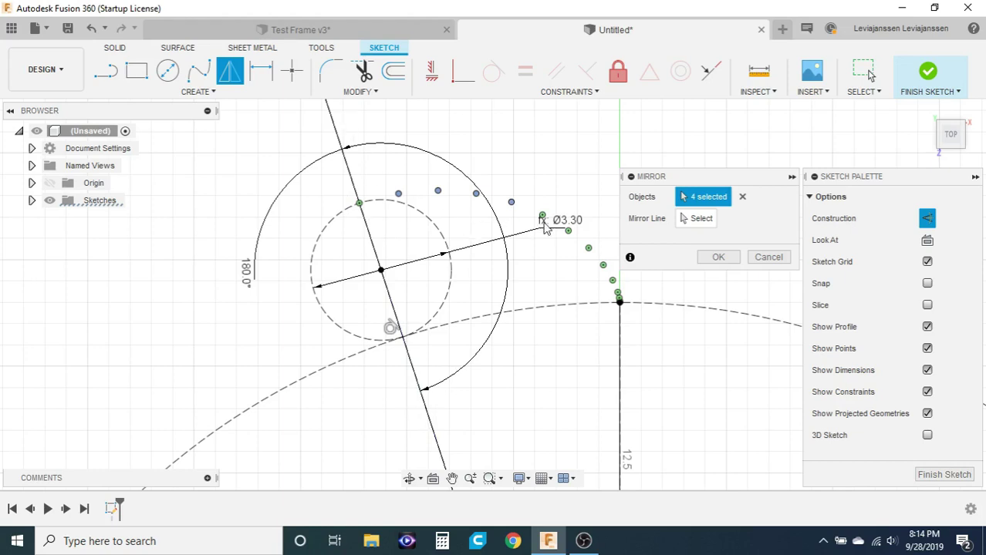
{"action": "left_click", "coordinate": [546, 224]}
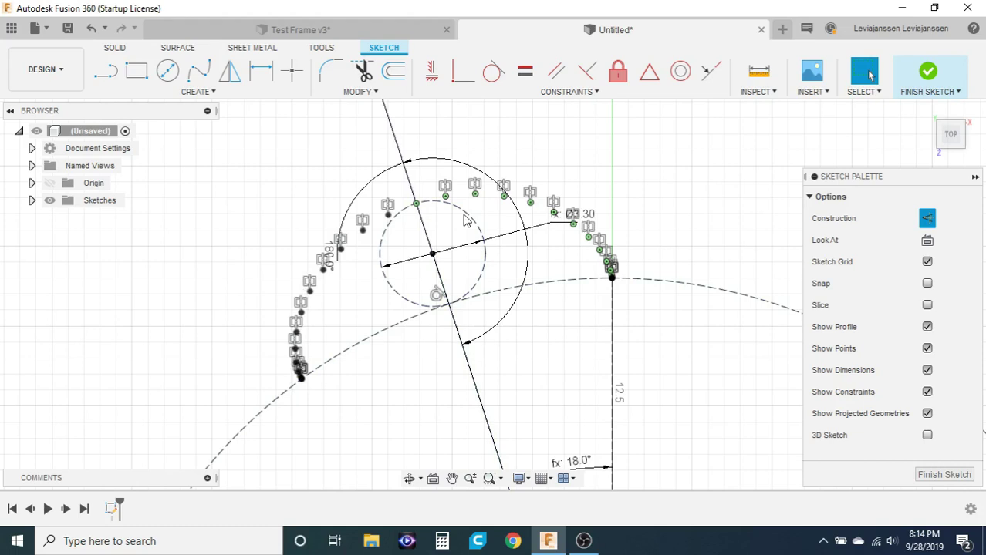
{"action": "left_click", "coordinate": [199, 80]}
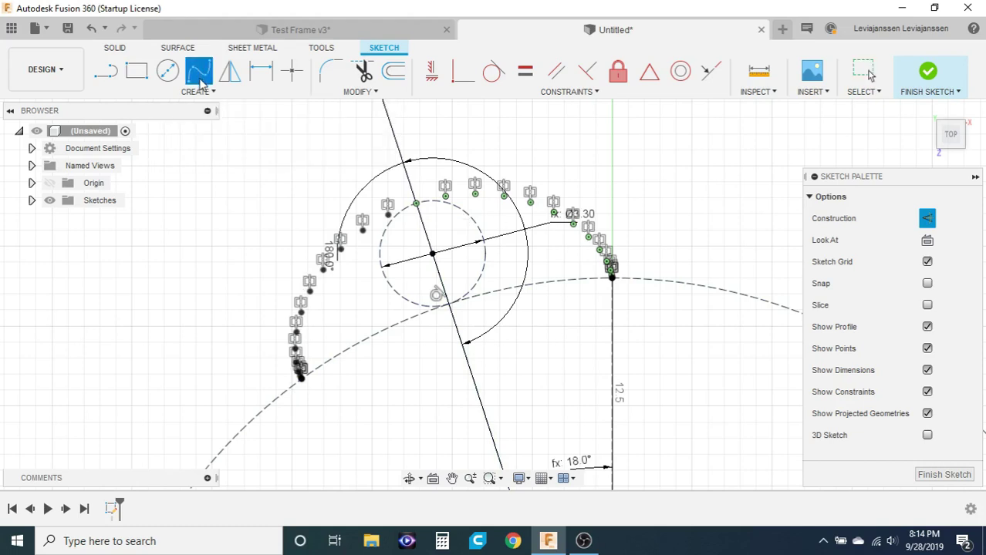
Thread a fit-point spline through the arc points from end to end.
{"action": "left_click", "coordinate": [203, 85]}
{"action": "scroll", "coordinate": [616, 269], "scroll_direction": "up", "scroll_amount": 6}
{"action": "scroll", "coordinate": [619, 274], "scroll_direction": "up", "scroll_amount": 2}
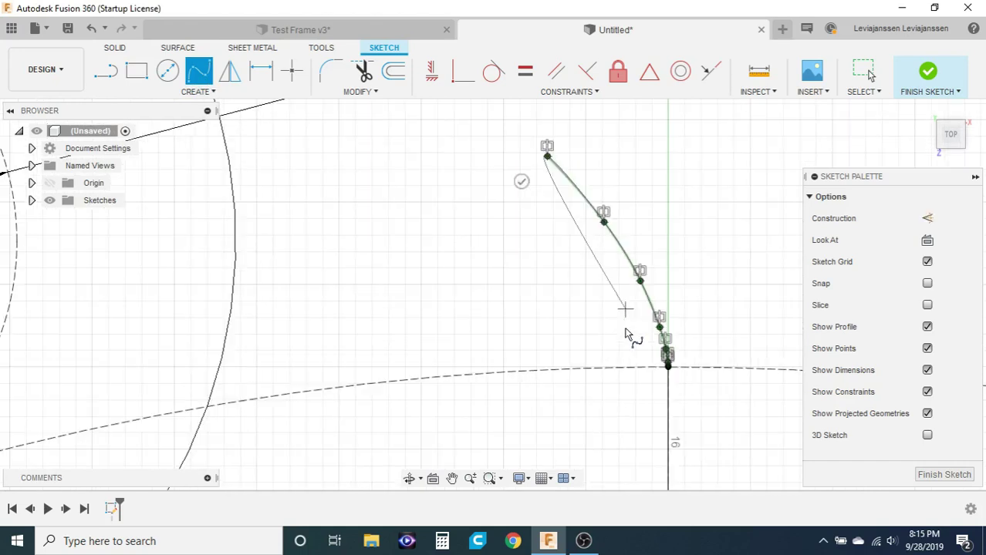
{"action": "scroll", "coordinate": [626, 333], "scroll_direction": "down", "scroll_amount": 2}
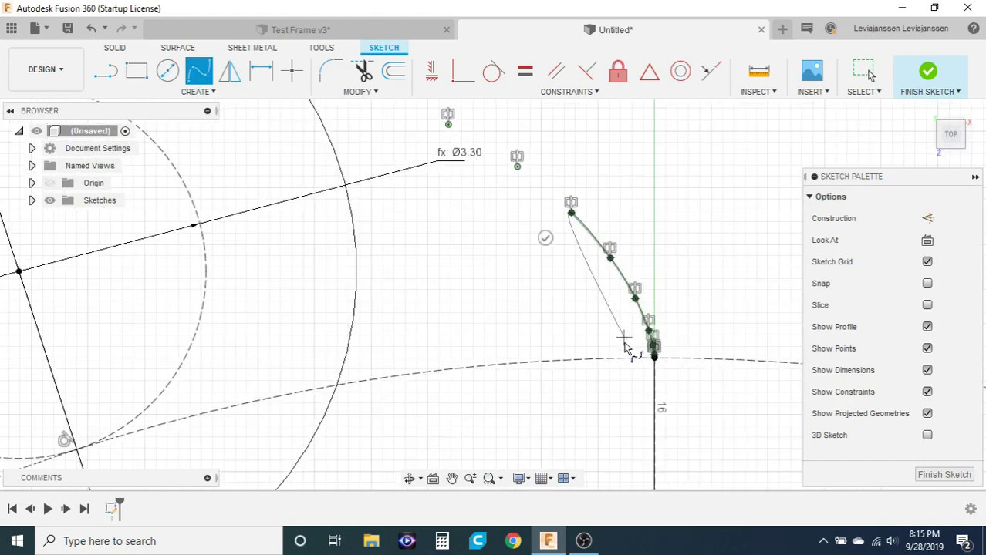
{"action": "scroll", "coordinate": [640, 387], "scroll_direction": "down", "scroll_amount": 2}
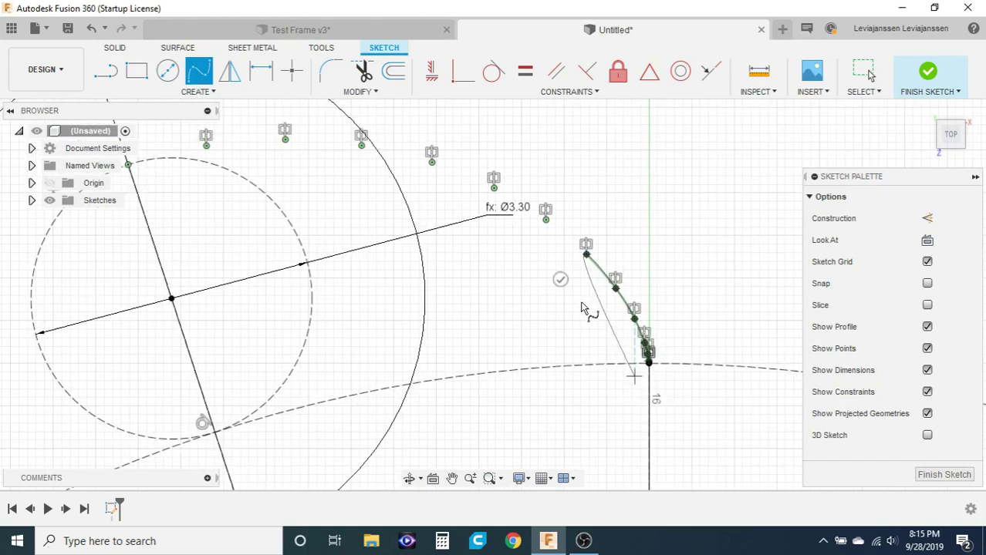
{"action": "left_click", "coordinate": [546, 220]}
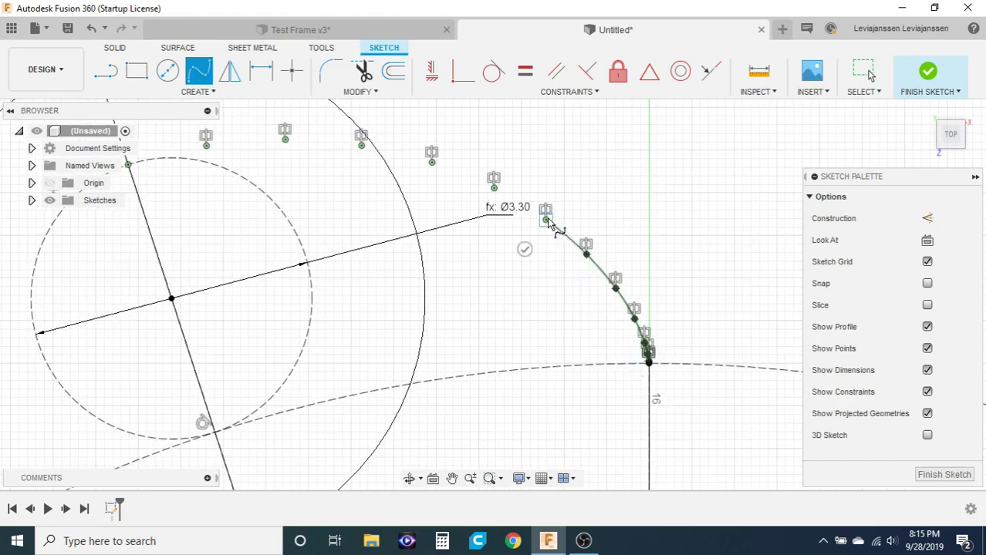
{"action": "left_click", "coordinate": [495, 189]}
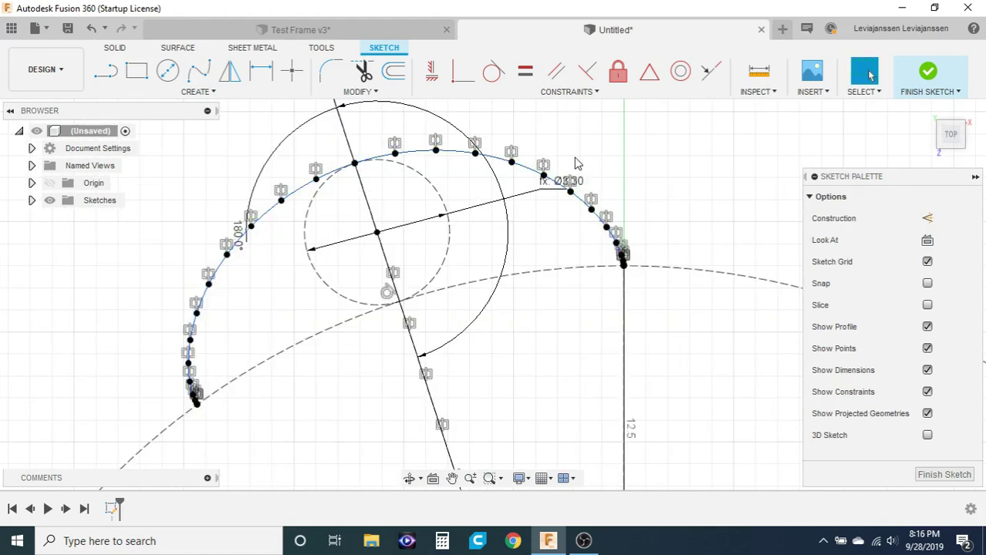
{"action": "left_click", "coordinate": [429, 152]}
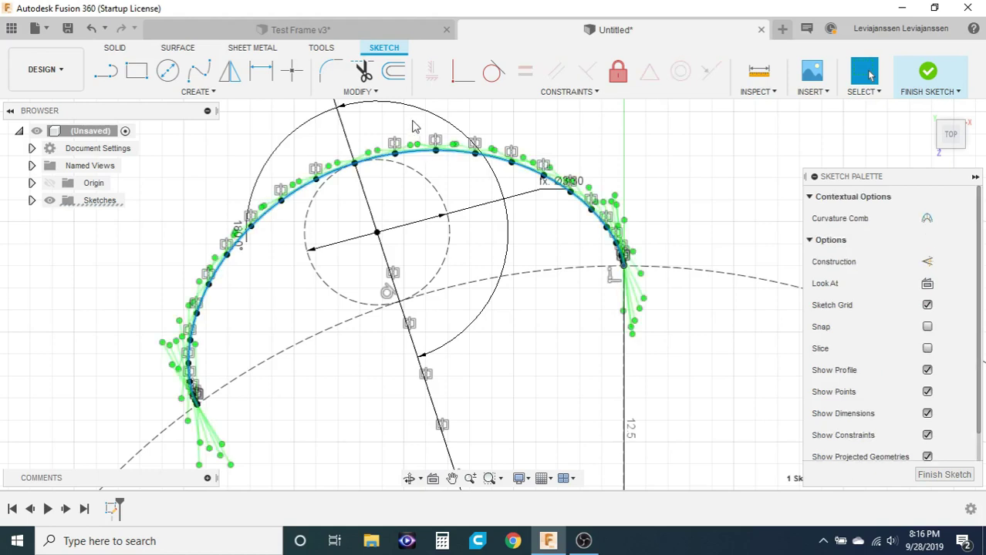
{"action": "key", "text": "Escape"}
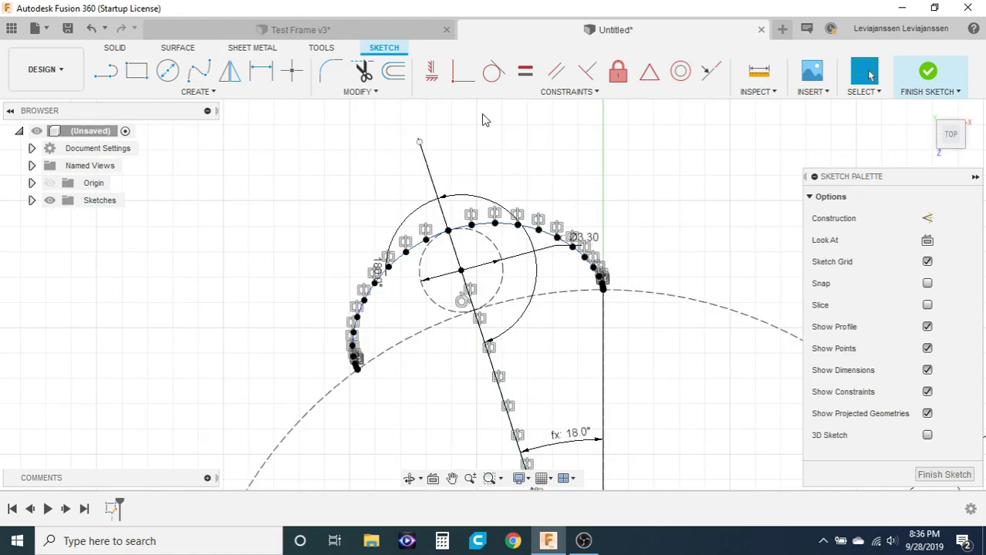
{"action": "left_click", "coordinate": [265, 96]}
{"action": "left_click", "coordinate": [189, 328]}
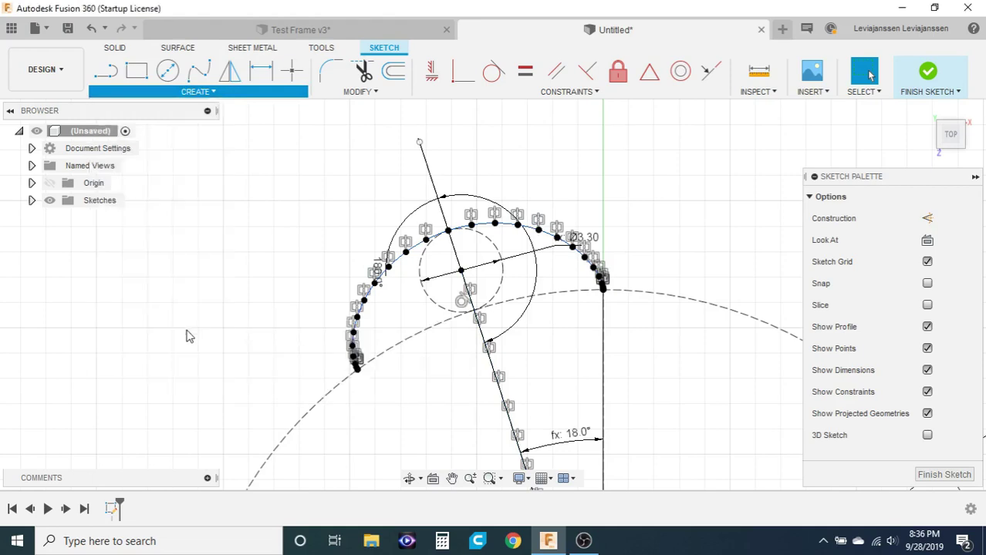
{"action": "scroll", "coordinate": [323, 151], "scroll_direction": "down", "scroll_amount": 3}
{"action": "scroll", "coordinate": [340, 185], "scroll_direction": "down", "scroll_amount": 3}
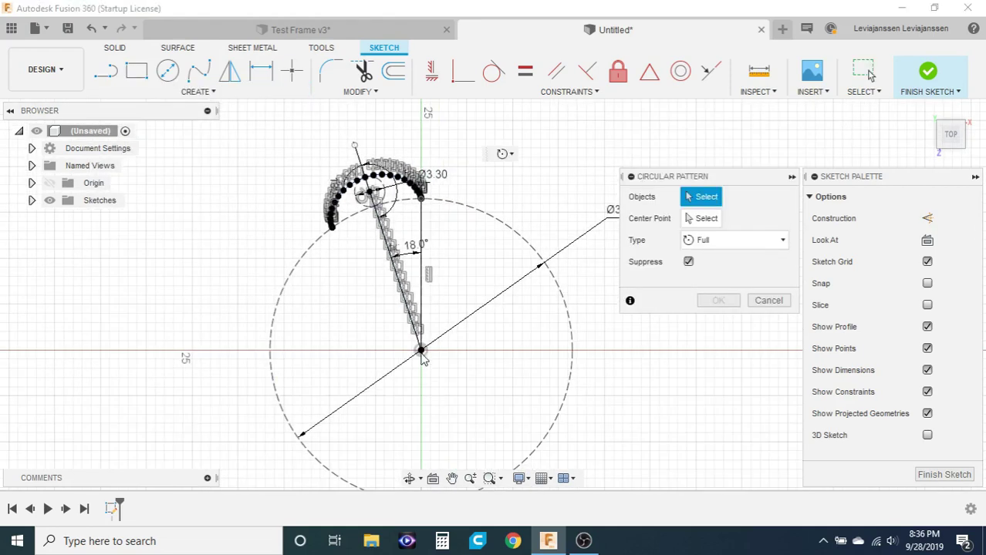
{"action": "scroll", "coordinate": [397, 231], "scroll_direction": "up", "scroll_amount": 10}
{"action": "left_click", "coordinate": [397, 232]}
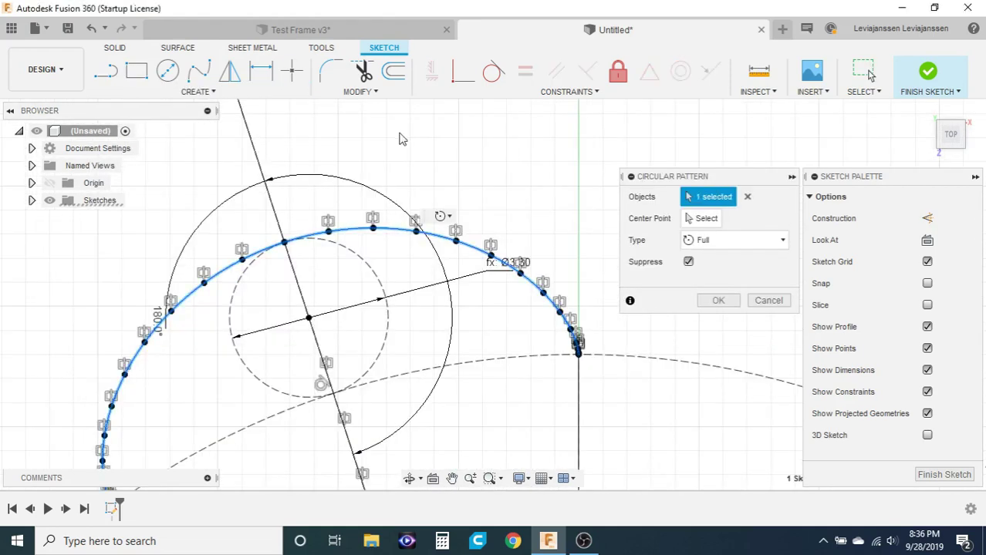
{"action": "scroll", "coordinate": [390, 131], "scroll_direction": "down", "scroll_amount": 5}
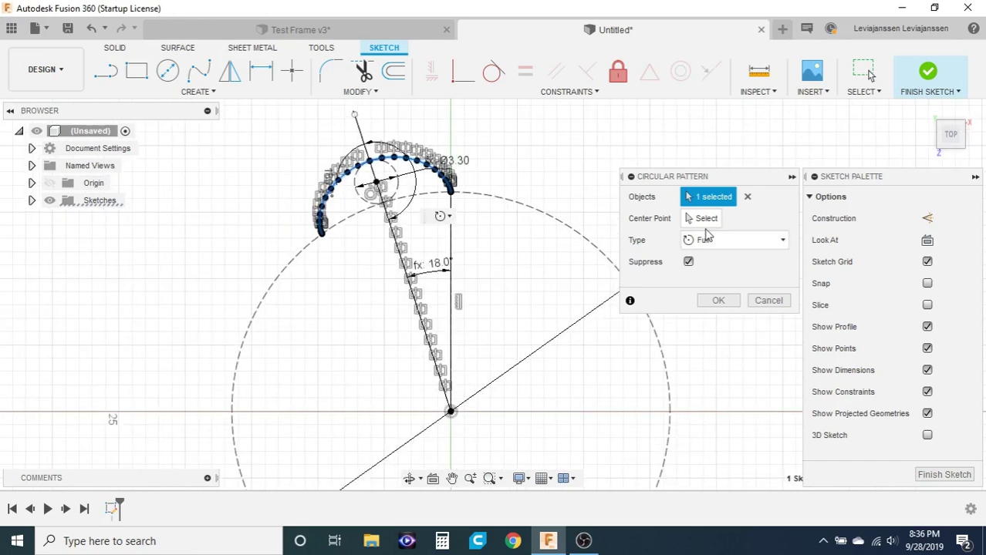
{"action": "left_click", "coordinate": [701, 219]}
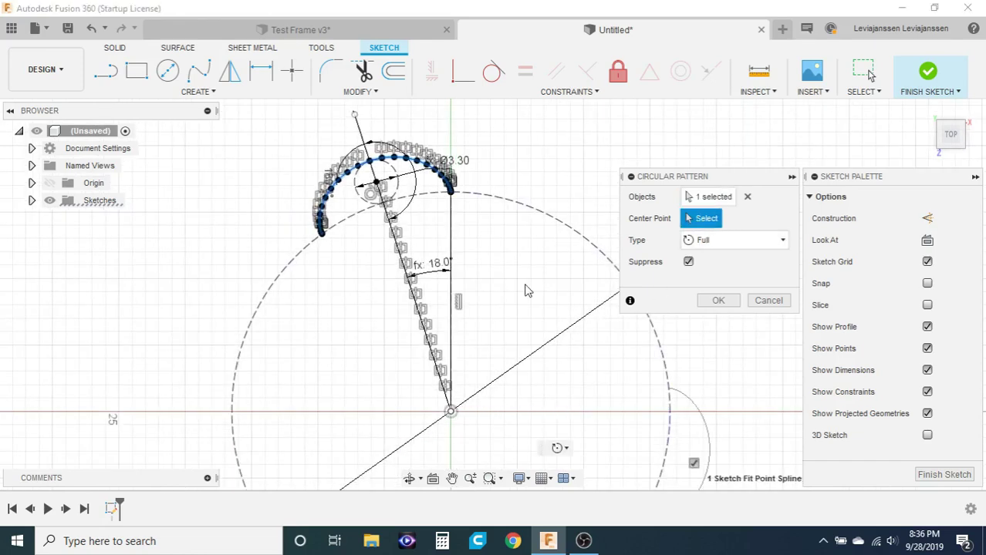
{"action": "left_click", "coordinate": [451, 411]}
{"action": "scroll", "coordinate": [524, 150], "scroll_direction": "down", "scroll_amount": 3}
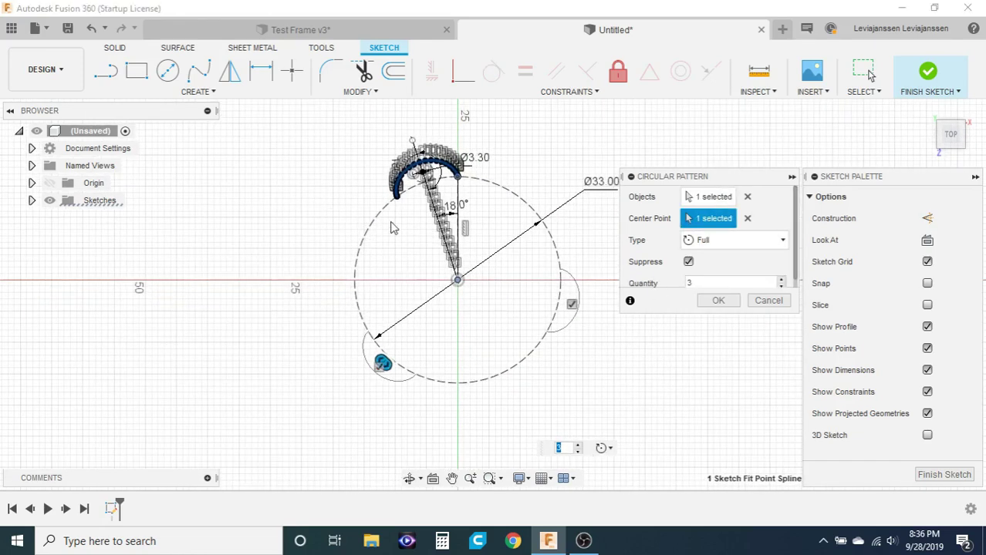
{"action": "scroll", "coordinate": [663, 309], "scroll_direction": "up", "scroll_amount": 2}
{"action": "left_click", "coordinate": [703, 282]}
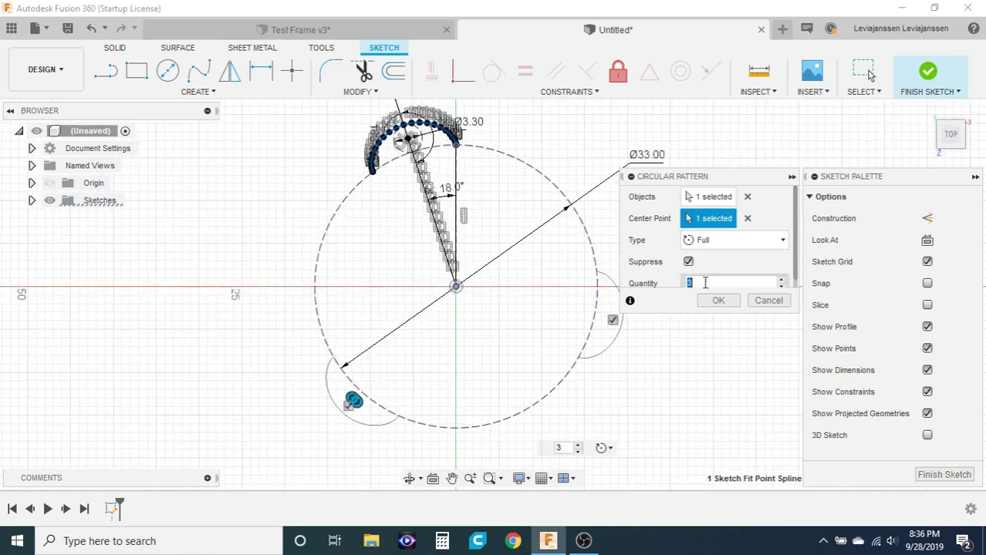
{"action": "type", "text": "10"}
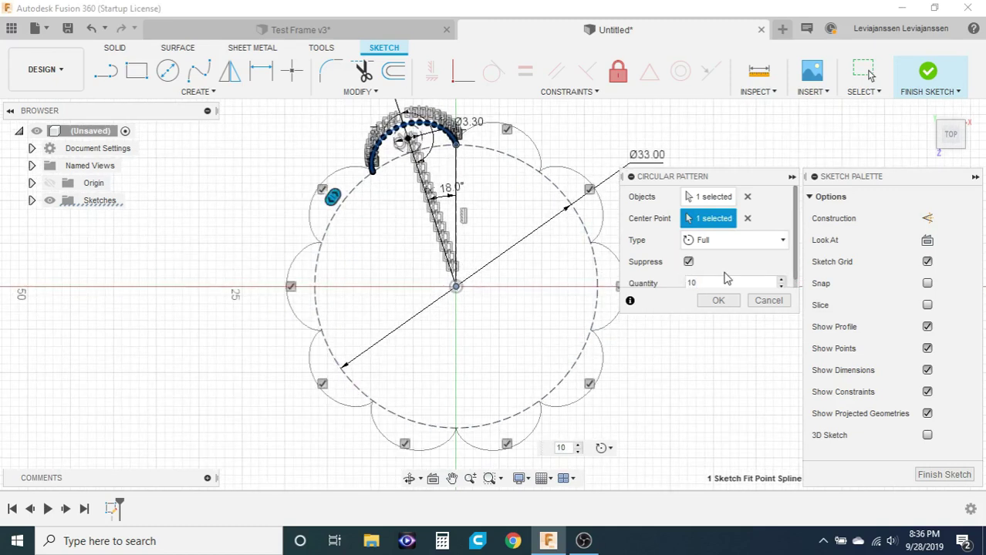
{"action": "key", "text": "Return"}
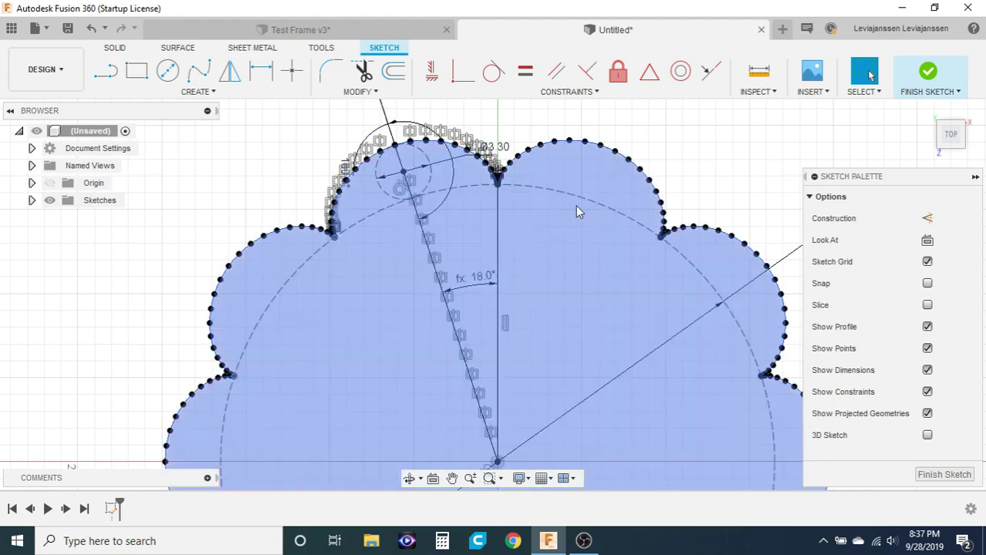
{"action": "scroll", "coordinate": [669, 235], "scroll_direction": "up", "scroll_amount": 4}
{"action": "scroll", "coordinate": [625, 236], "scroll_direction": "up", "scroll_amount": 3}
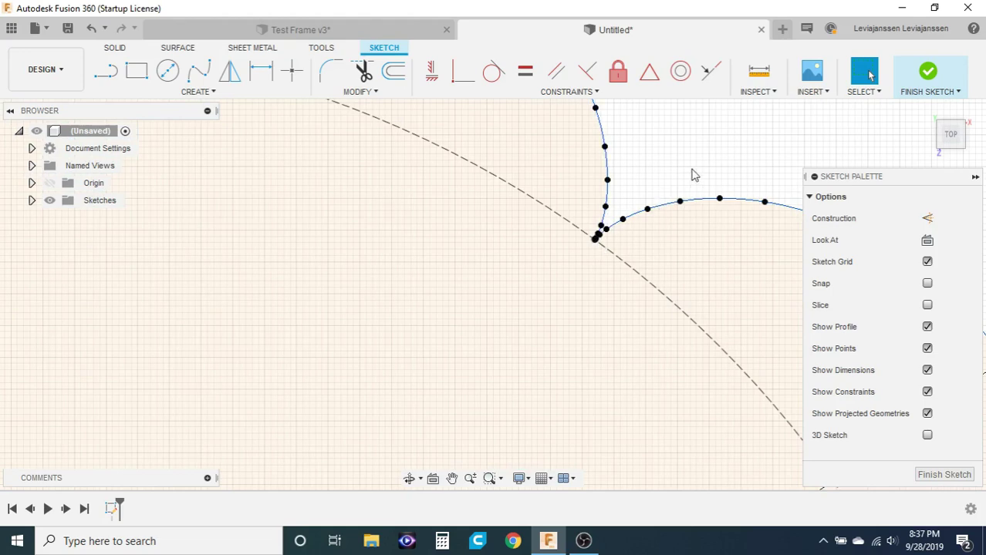
{"action": "scroll", "coordinate": [693, 171], "scroll_direction": "down", "scroll_amount": 7}
{"action": "scroll", "coordinate": [673, 221], "scroll_direction": "down", "scroll_amount": 2}
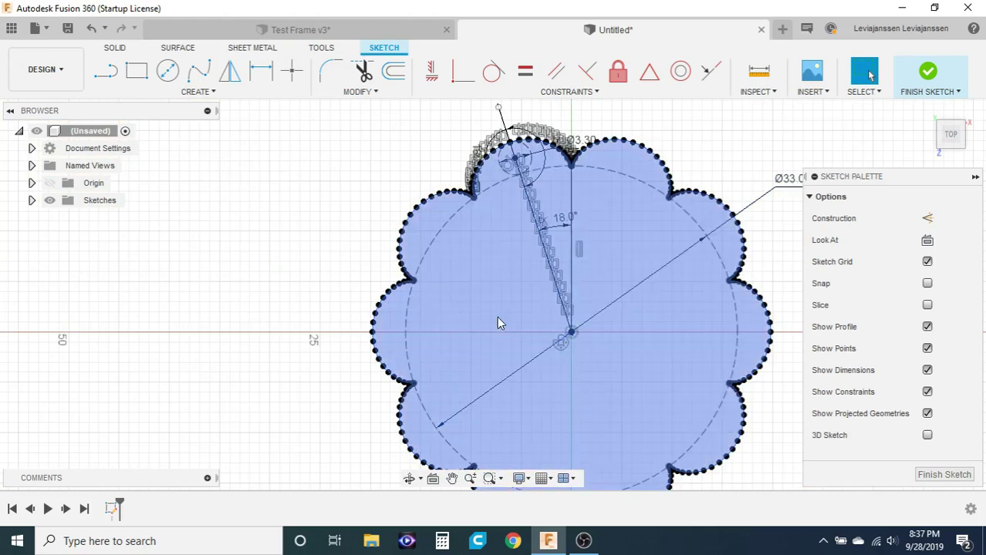
{"action": "middle_click_drag", "start_coordinate": [501, 322], "coordinate": [301, 404]}
{"action": "scroll", "coordinate": [575, 233], "scroll_direction": "up", "scroll_amount": 1}
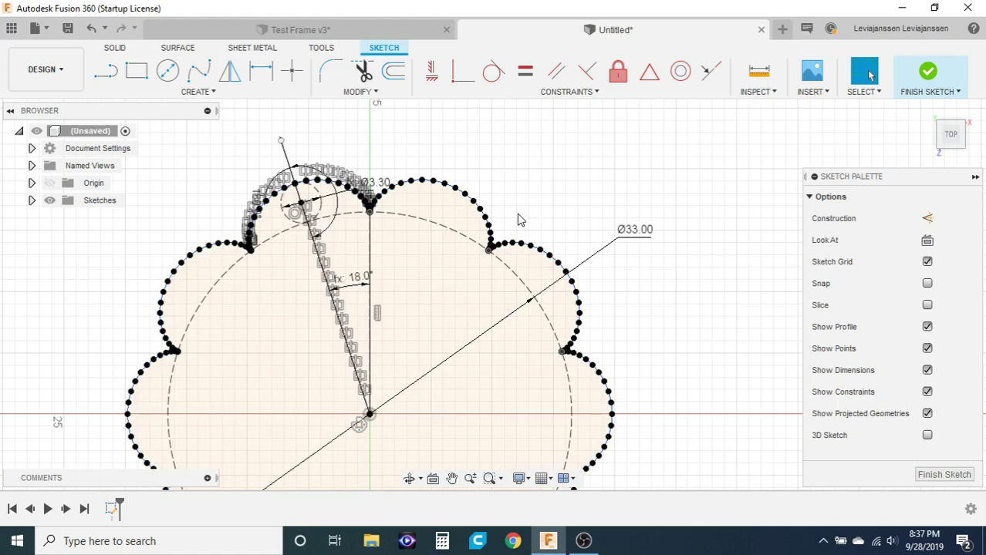
{"action": "scroll", "coordinate": [518, 221], "scroll_direction": "up", "scroll_amount": 2}
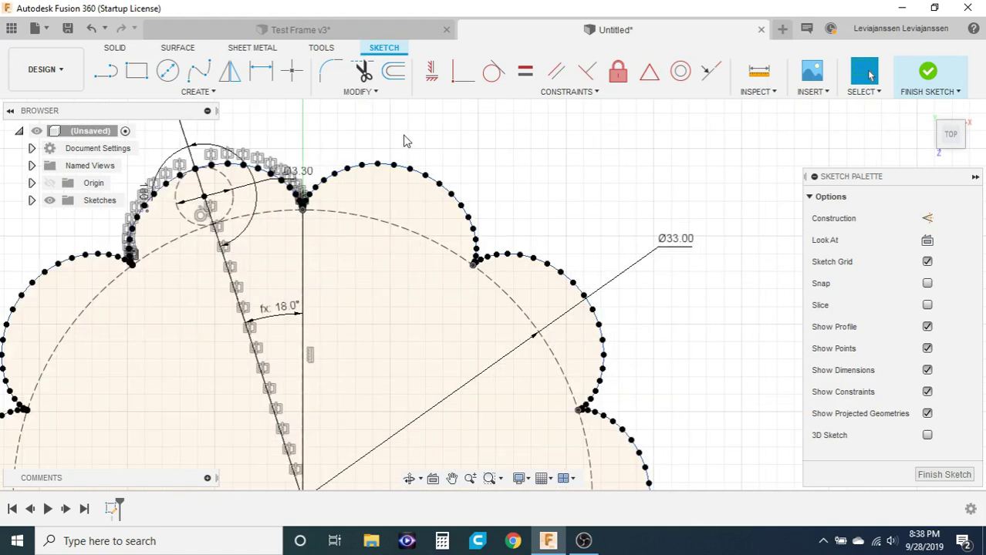
{"action": "left_click", "coordinate": [291, 91]}
{"action": "left_click", "coordinate": [382, 139]}
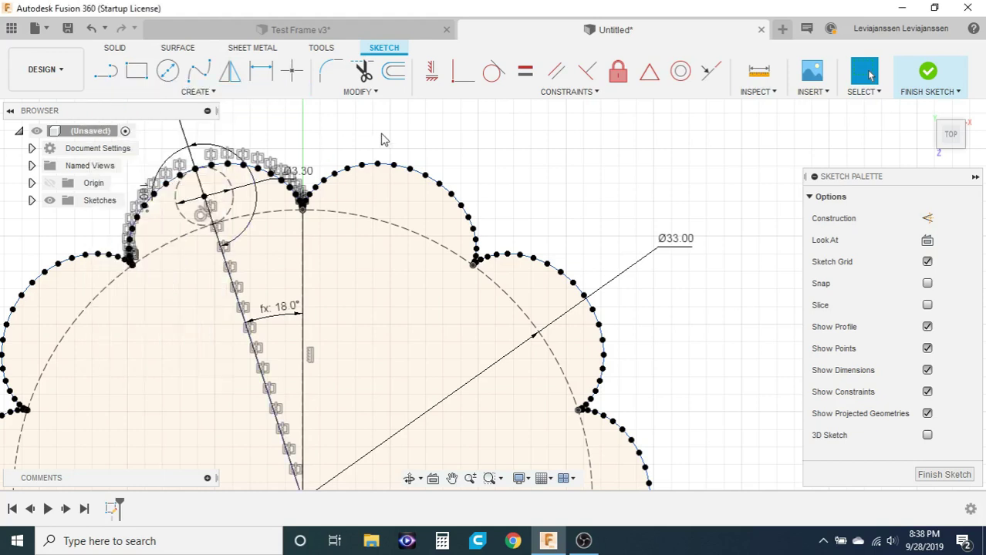
Offset the lobe curve inward by -2.5 mm.
{"action": "key", "text": "o"}
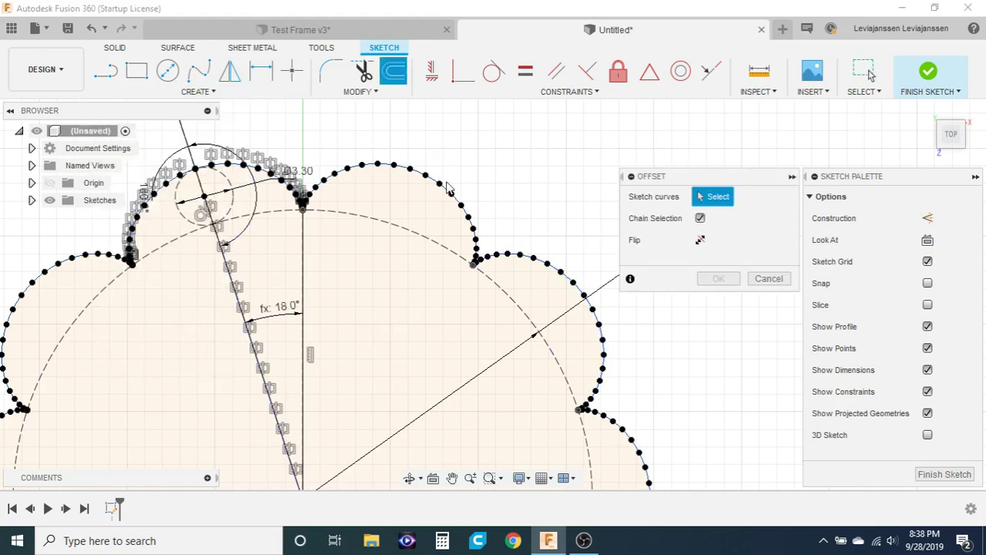
{"action": "left_click", "coordinate": [447, 187]}
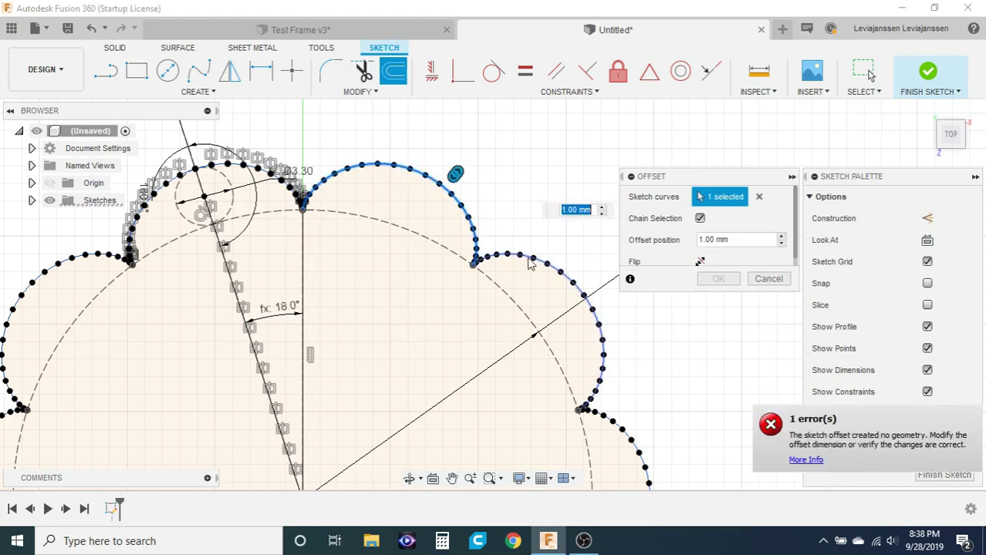
{"action": "scroll", "coordinate": [497, 249], "scroll_direction": "down", "scroll_amount": 3}
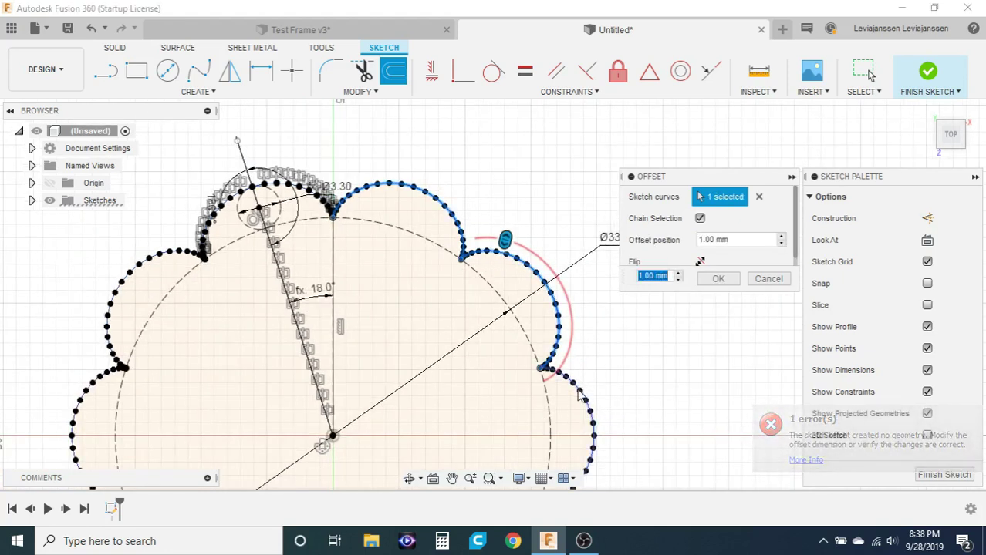
{"action": "scroll", "coordinate": [522, 135], "scroll_direction": "down", "scroll_amount": 2}
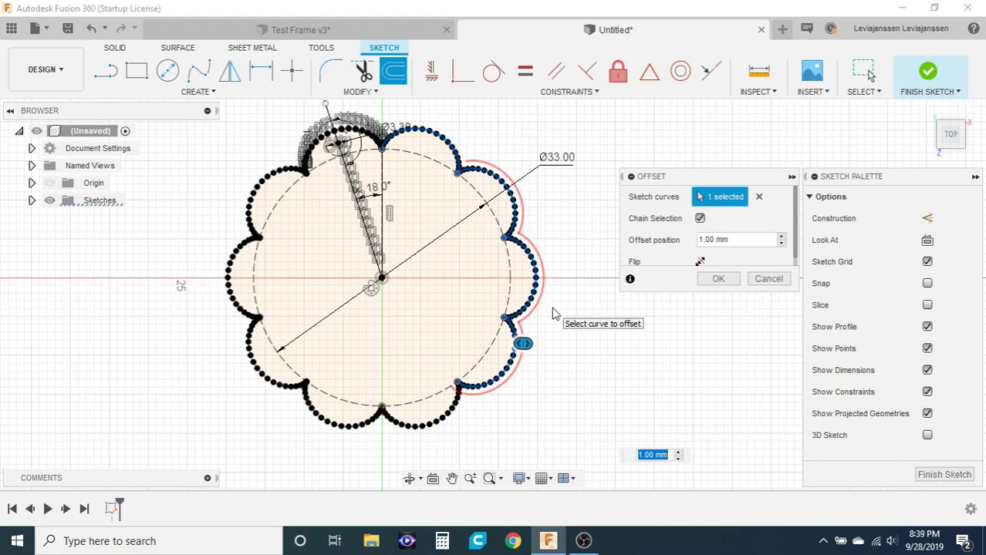
{"action": "type", "text": "-2.5"}
{"action": "key", "text": "Return"}
{"action": "key", "text": "Return"}
{"action": "scroll", "coordinate": [410, 206], "scroll_direction": "up", "scroll_amount": 3}
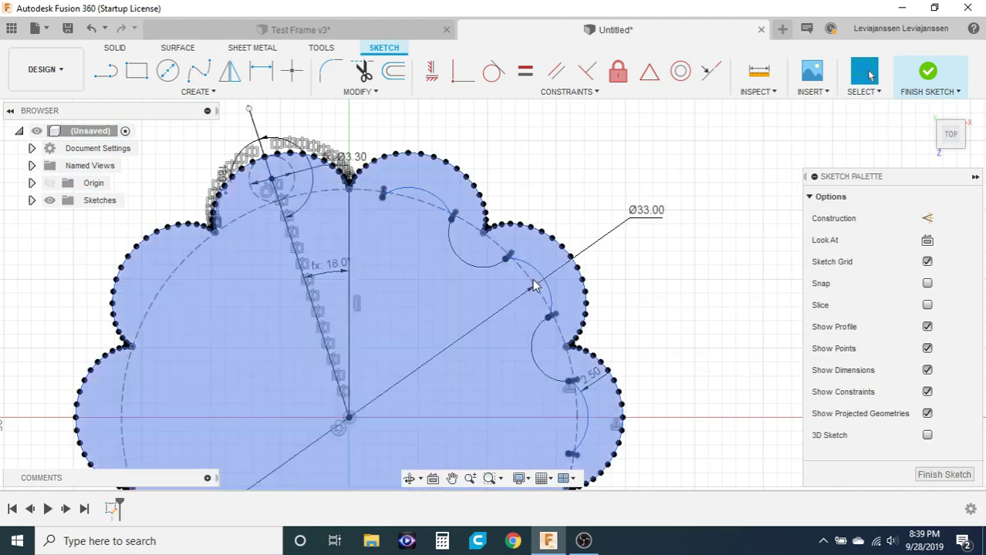
{"action": "scroll", "coordinate": [504, 272], "scroll_direction": "up", "scroll_amount": 3}
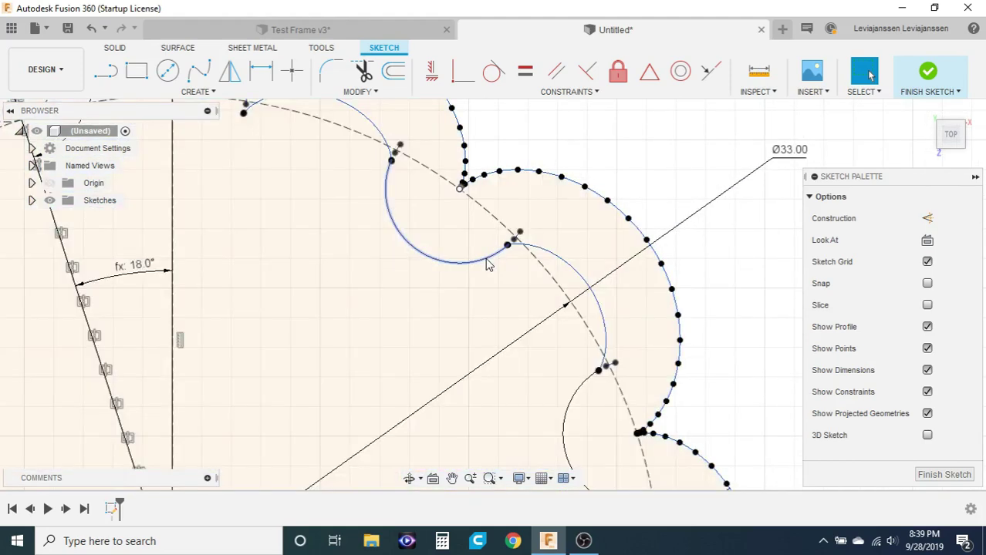
{"action": "left_click", "coordinate": [486, 258]}
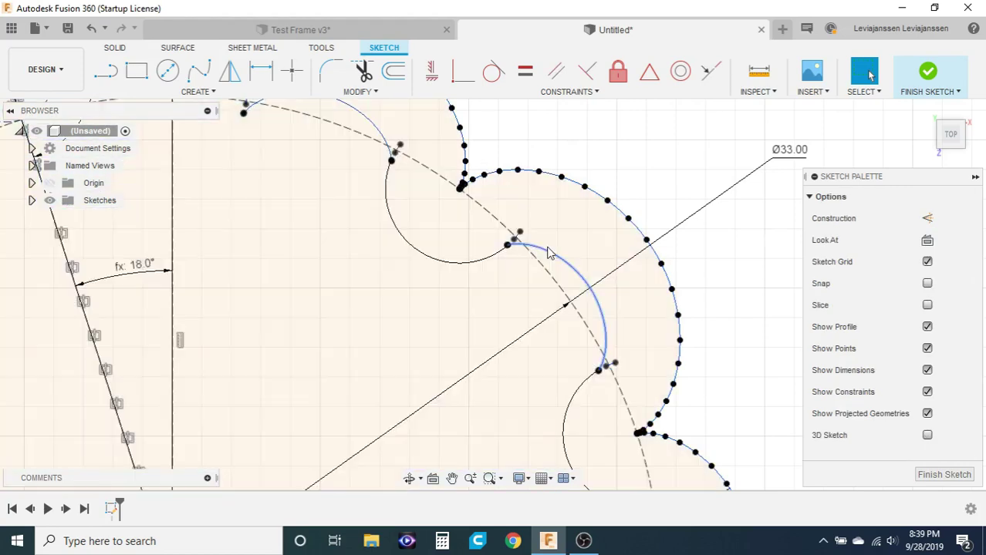
{"action": "left_click", "coordinate": [551, 268]}
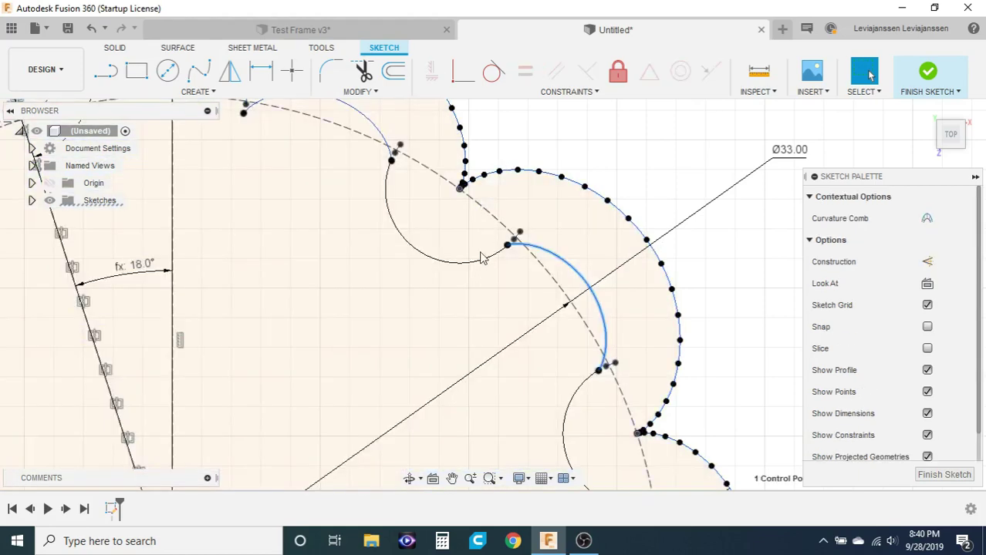
{"action": "left_click", "coordinate": [480, 259], "text": "shift"}
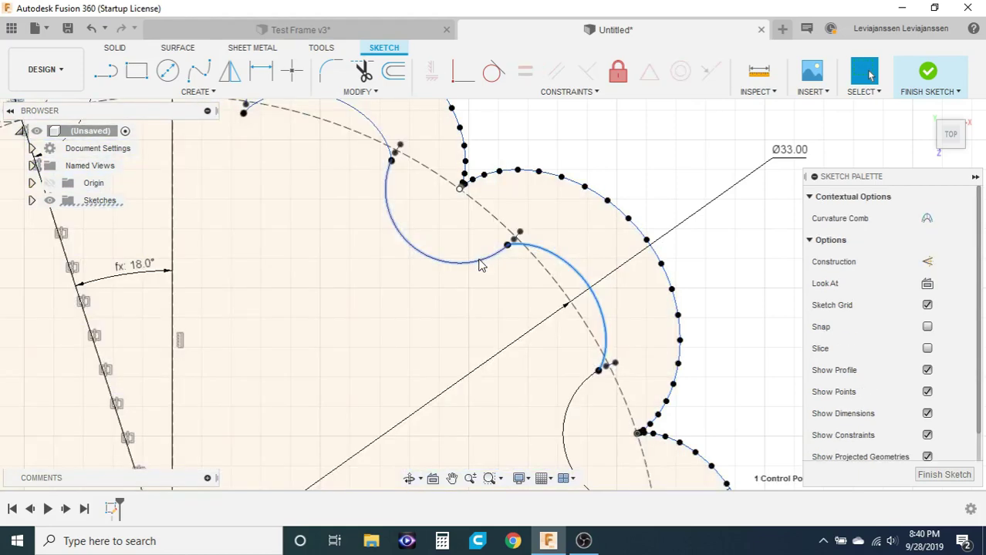
{"action": "left_click", "coordinate": [511, 146]}
Trim the excess end off the inner offset arc.
{"action": "scroll", "coordinate": [583, 376], "scroll_direction": "down", "scroll_amount": 3}
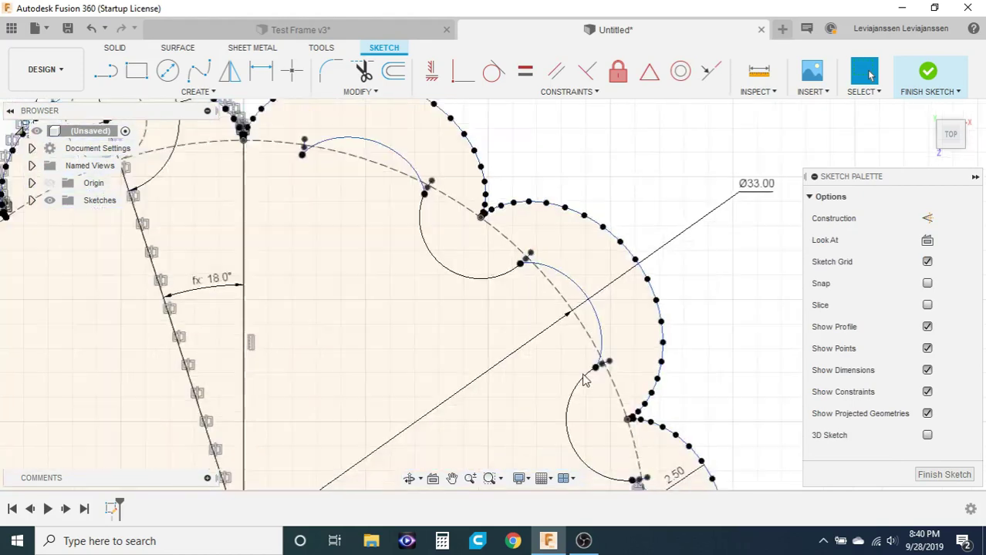
{"action": "key", "text": "t"}
{"action": "scroll", "coordinate": [428, 216], "scroll_direction": "up", "scroll_amount": 5}
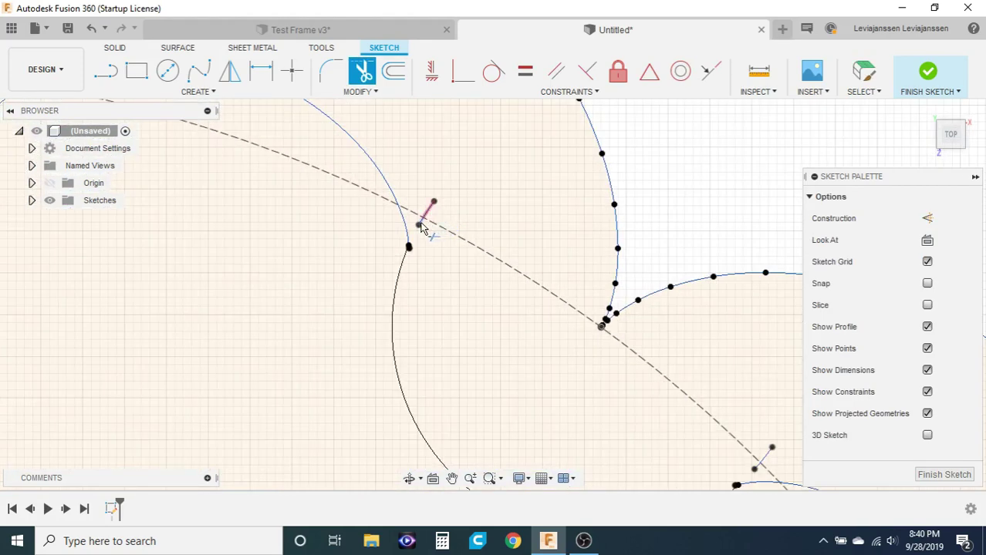
{"action": "scroll", "coordinate": [421, 228], "scroll_direction": "down", "scroll_amount": 5}
{"action": "key", "text": "Escape"}
{"action": "scroll", "coordinate": [391, 308], "scroll_direction": "up", "scroll_amount": 4}
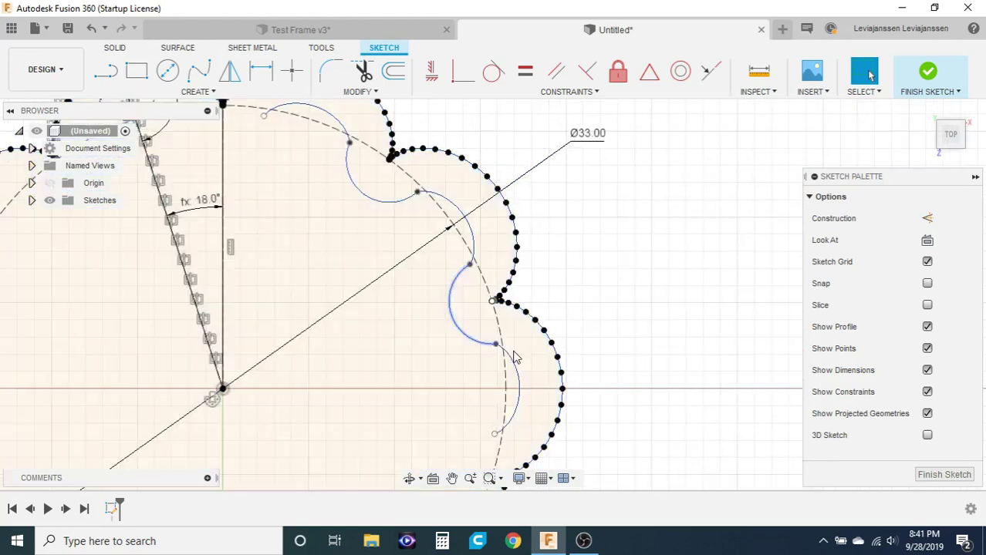
{"action": "key", "text": "t"}
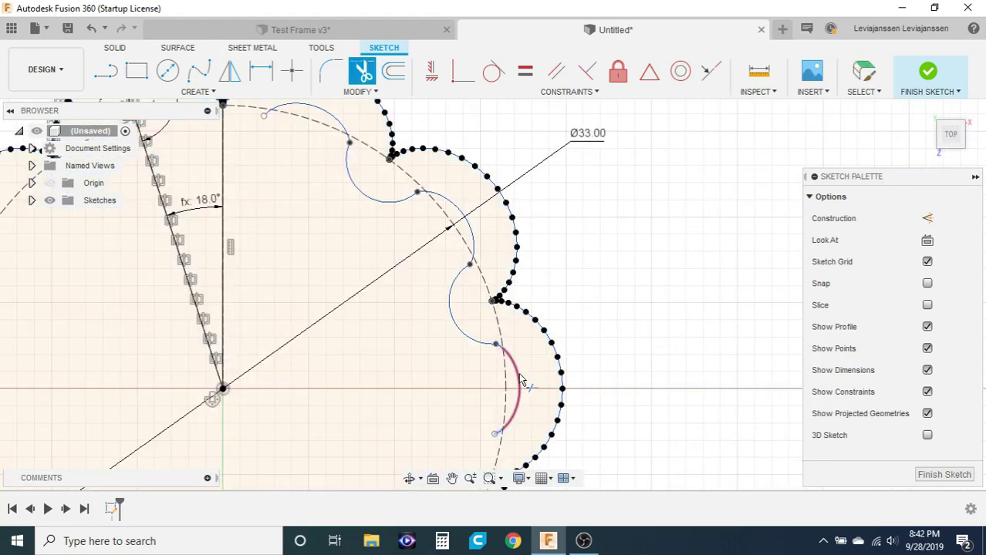
{"action": "left_click", "coordinate": [497, 436]}
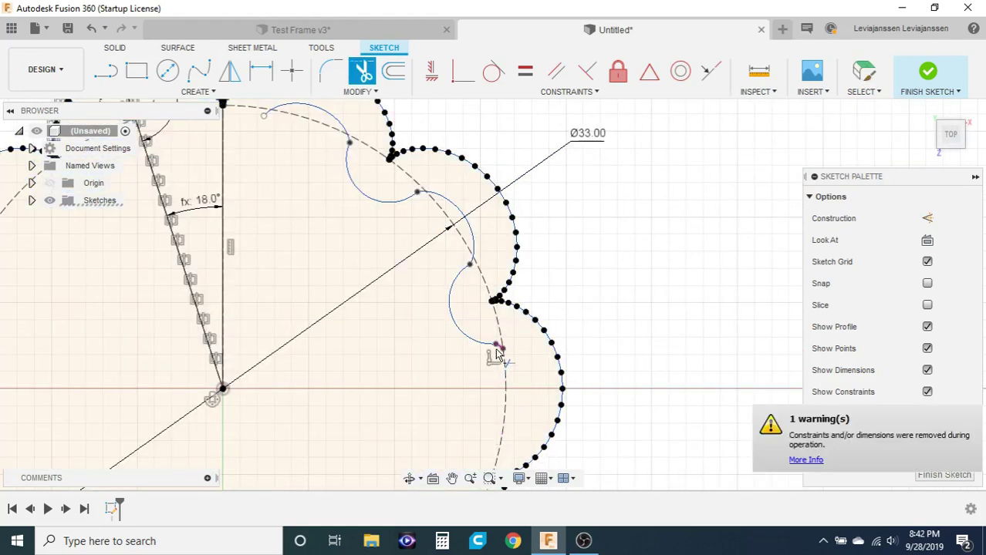
{"action": "scroll", "coordinate": [637, 400], "scroll_direction": "down", "scroll_amount": 4}
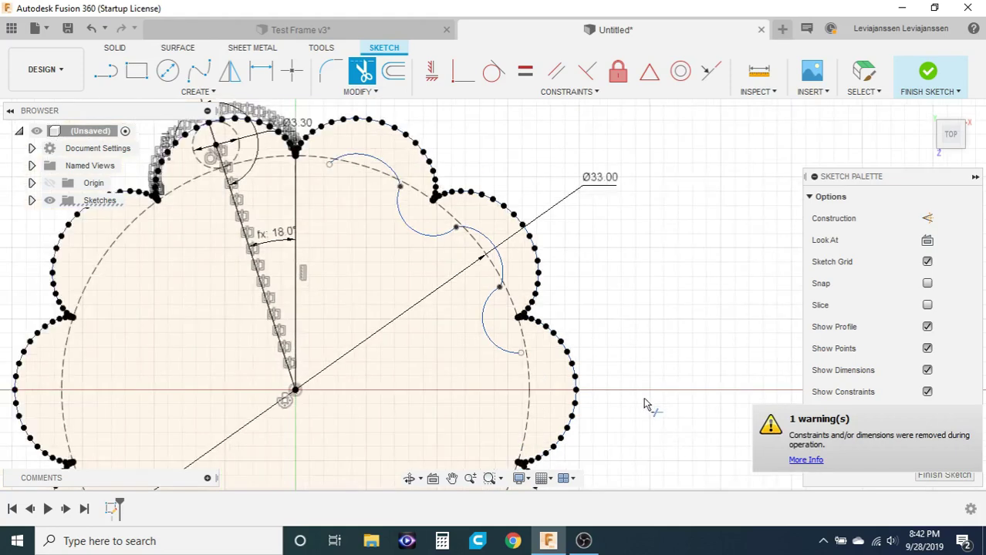
{"action": "scroll", "coordinate": [575, 299], "scroll_direction": "up", "scroll_amount": 4}
{"action": "key", "text": "Escape"}
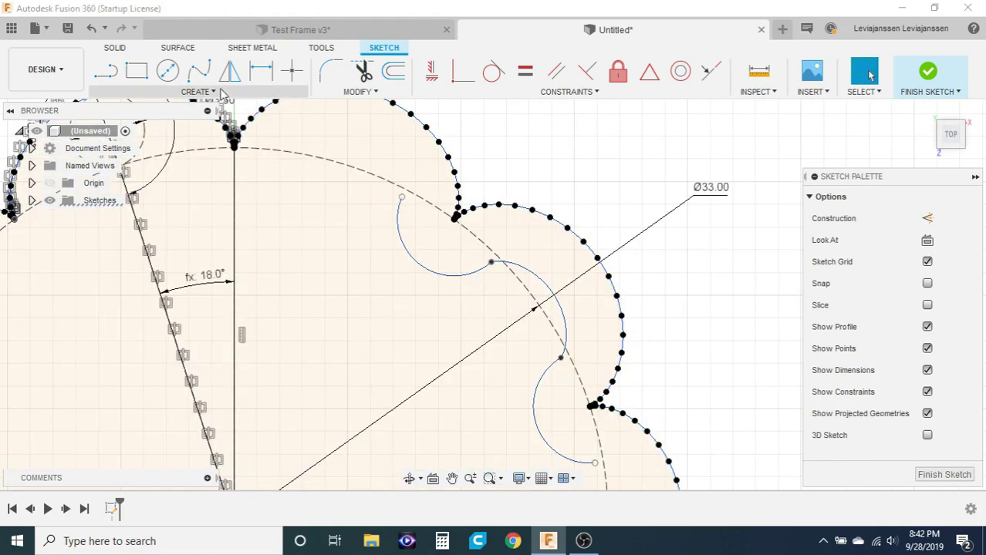
Start a circular pattern with the left, middle and lower inner arcs selected.
{"action": "left_click", "coordinate": [210, 92]}
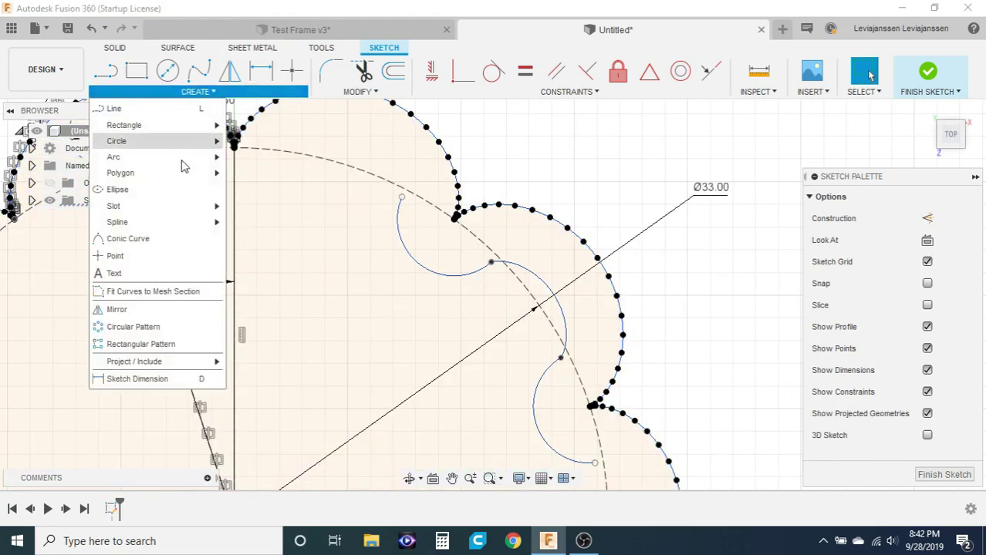
{"action": "left_click", "coordinate": [139, 327]}
{"action": "left_click", "coordinate": [480, 274]}
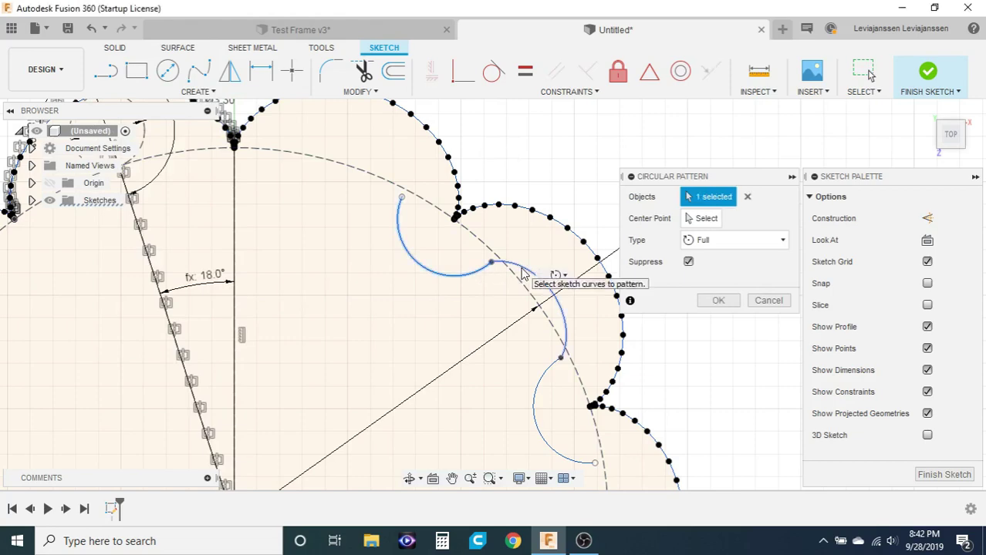
{"action": "left_click", "coordinate": [560, 328]}
{"action": "left_click", "coordinate": [538, 401]}
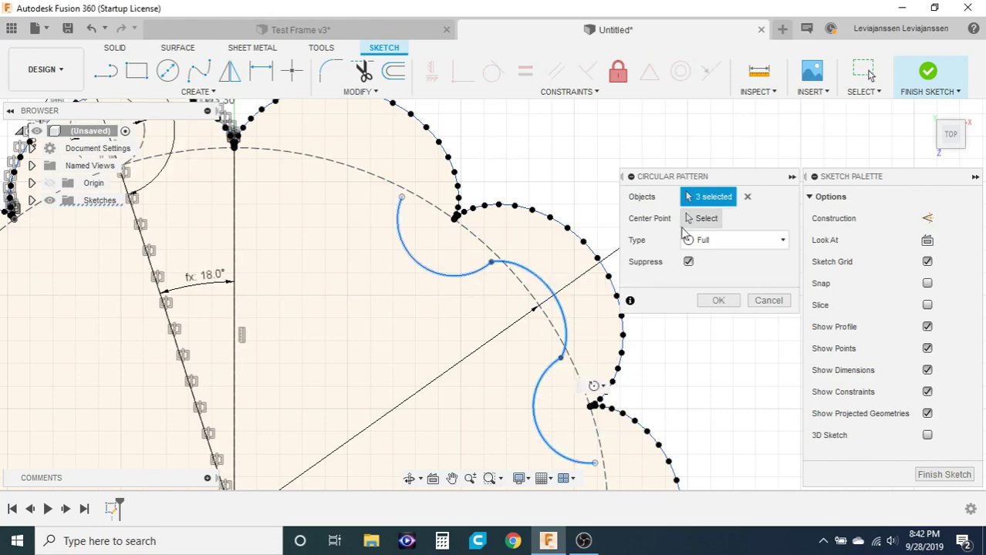
Centre the pattern on the disc centre and confirm 10 copies.
{"action": "left_click", "coordinate": [692, 222]}
{"action": "scroll", "coordinate": [627, 165], "scroll_direction": "down", "scroll_amount": 5}
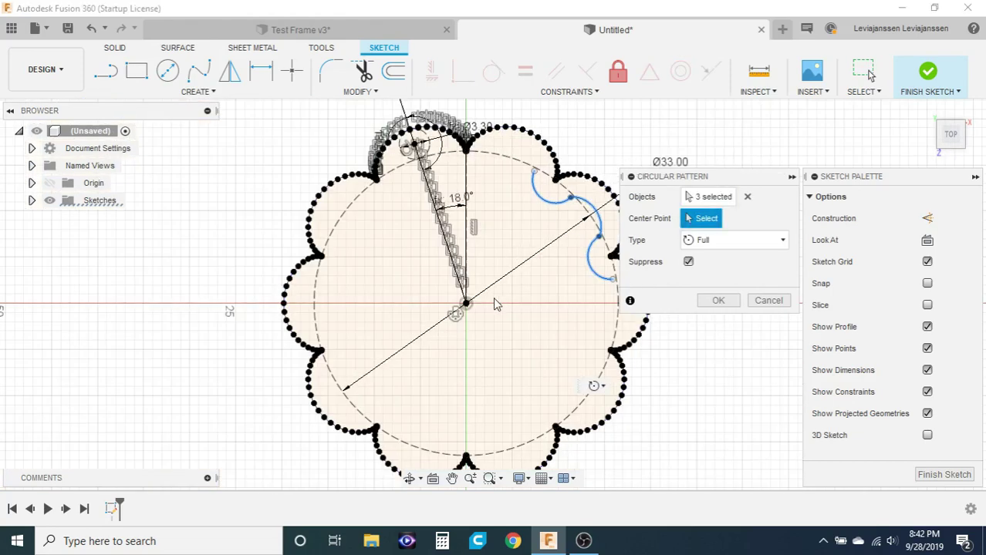
{"action": "left_click", "coordinate": [467, 304]}
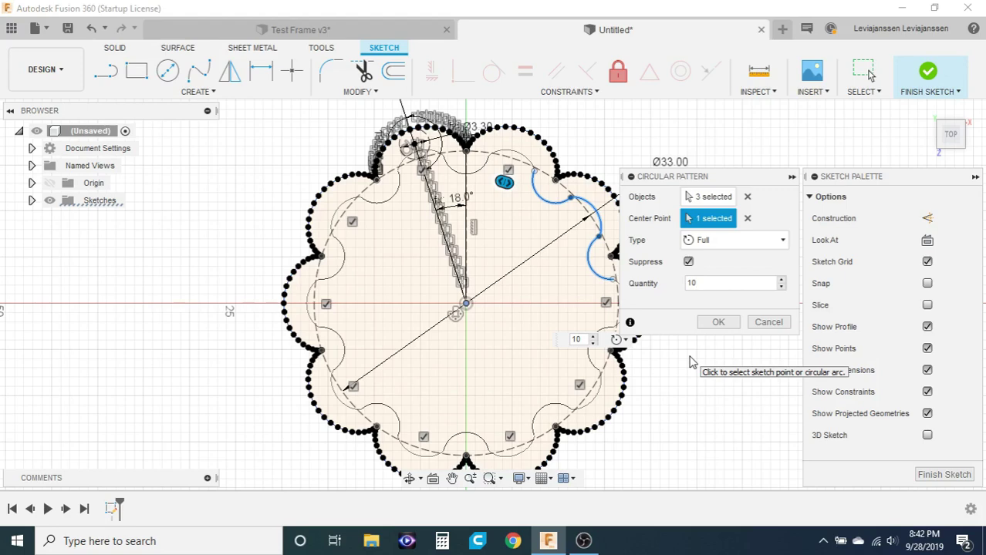
{"action": "left_click", "coordinate": [719, 322]}
{"action": "scroll", "coordinate": [609, 193], "scroll_direction": "up", "scroll_amount": 2}
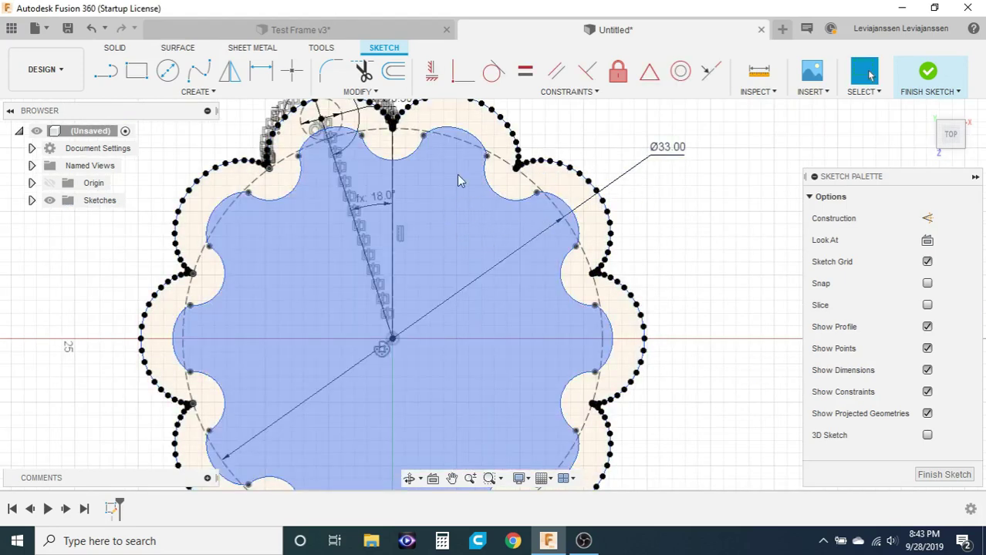
{"action": "scroll", "coordinate": [451, 181], "scroll_direction": "down", "scroll_amount": 2}
{"action": "scroll", "coordinate": [520, 347], "scroll_direction": "up", "scroll_amount": 1}
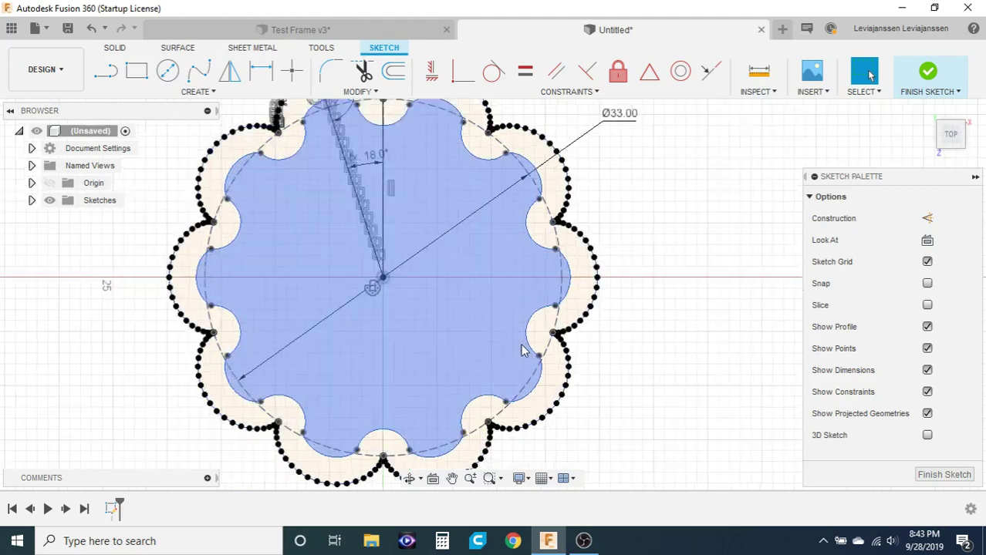
{"action": "scroll", "coordinate": [522, 351], "scroll_direction": "up", "scroll_amount": 5}
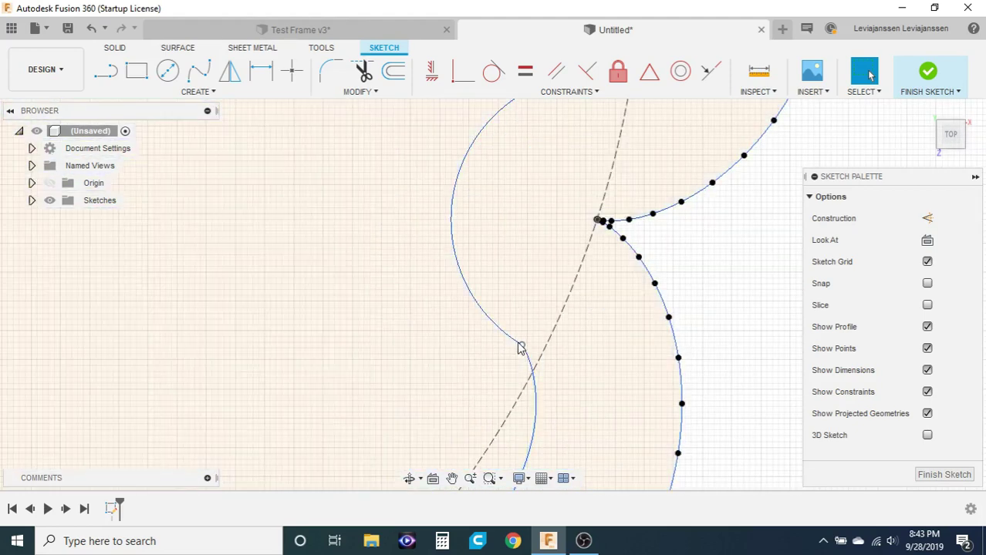
{"action": "scroll", "coordinate": [590, 346], "scroll_direction": "down", "scroll_amount": 4}
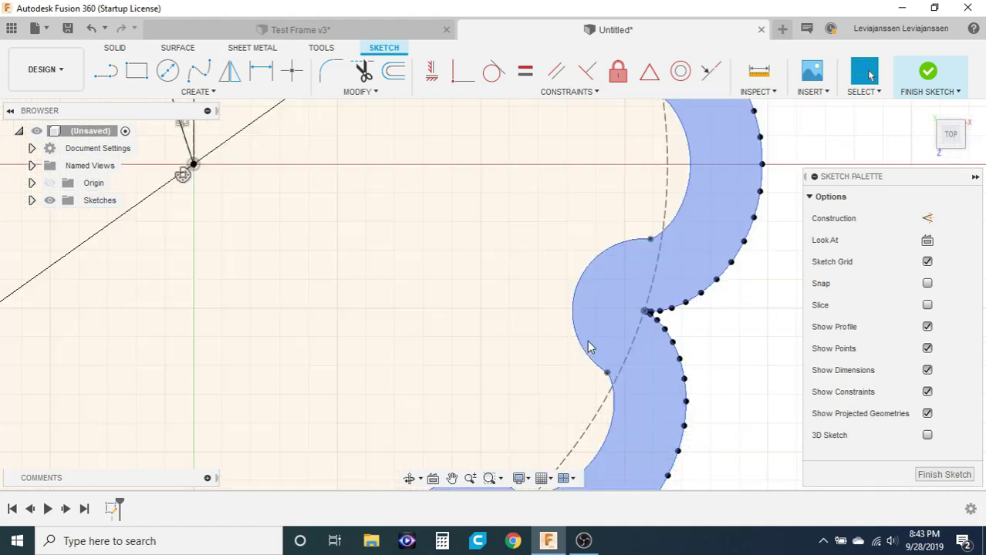
{"action": "scroll", "coordinate": [622, 379], "scroll_direction": "up", "scroll_amount": 2}
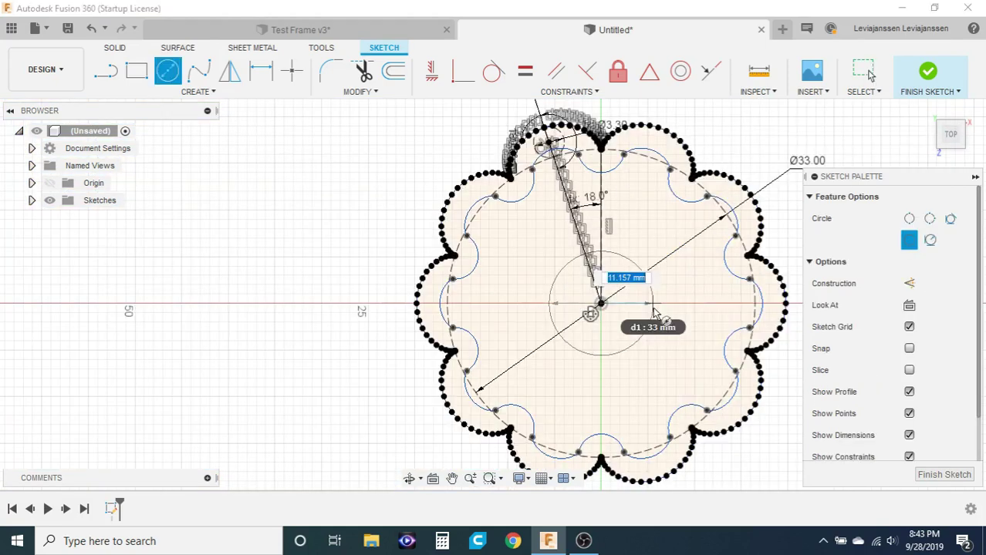
Set the centre circle's diameter to 10 mm and end the Circle tool.
{"action": "key", "text": "Tab"}
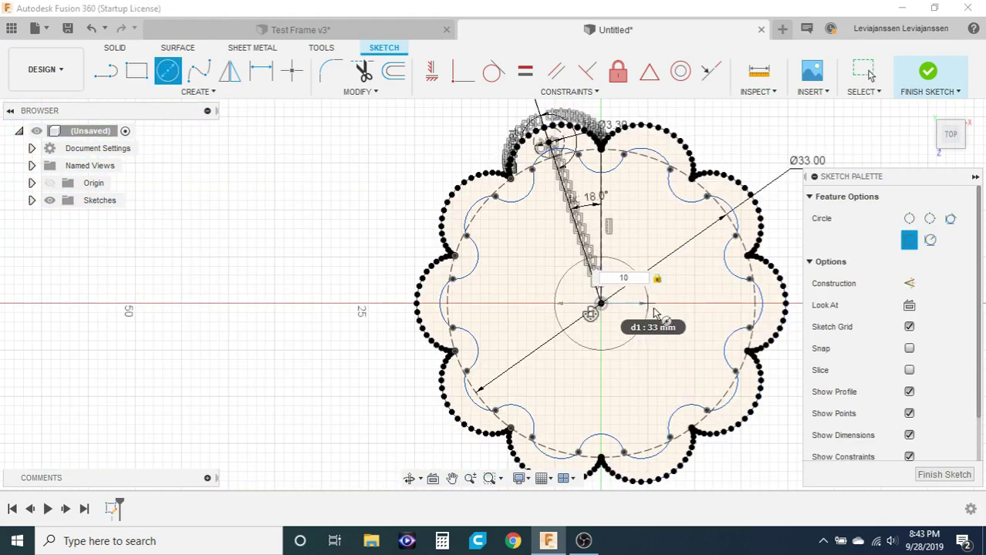
{"action": "key", "text": "Return"}
{"action": "key", "text": "Escape"}
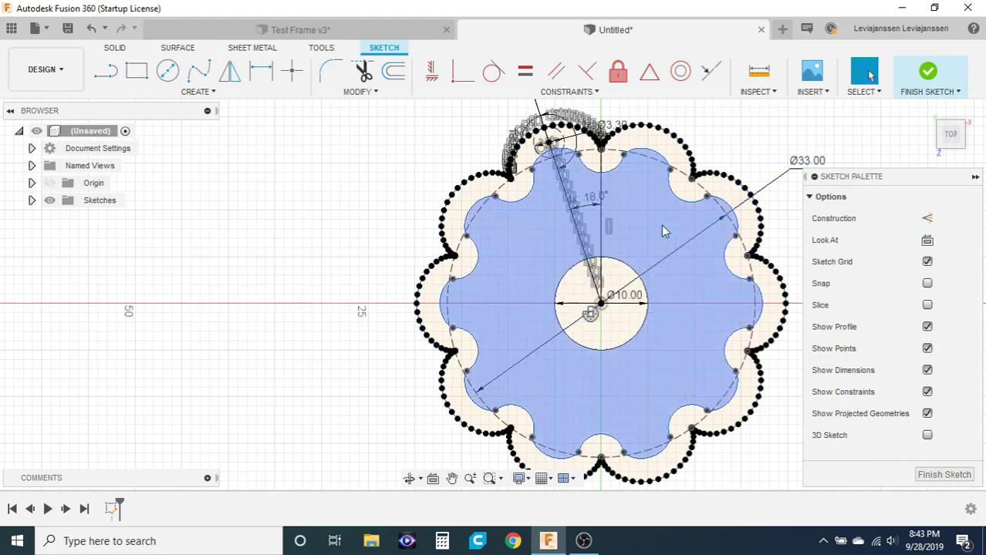
Finish the sketch and extrude the lobed profile into a solid holed disc.
{"action": "left_click", "coordinate": [929, 73]}
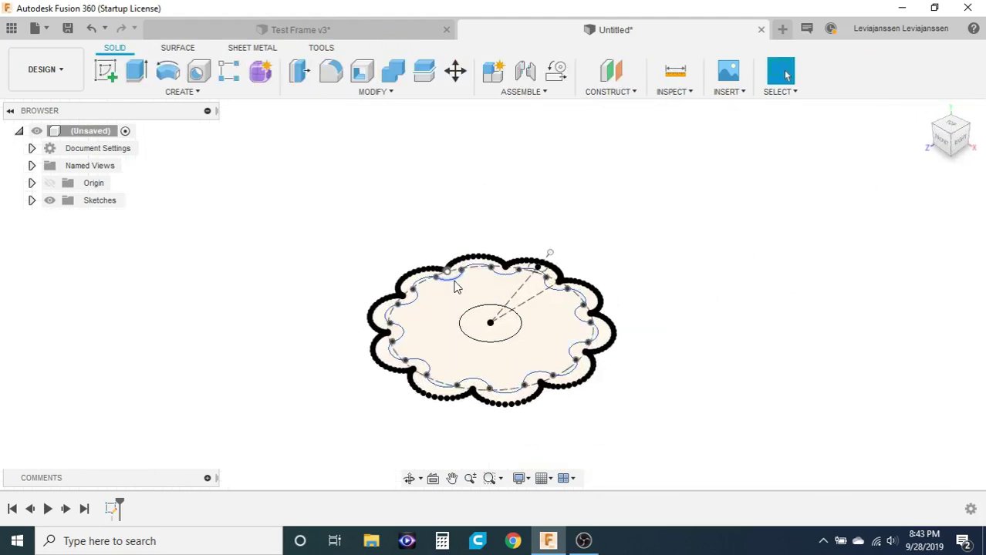
{"action": "left_click", "coordinate": [455, 287]}
{"action": "key", "text": "e"}
{"action": "key", "text": "Return"}
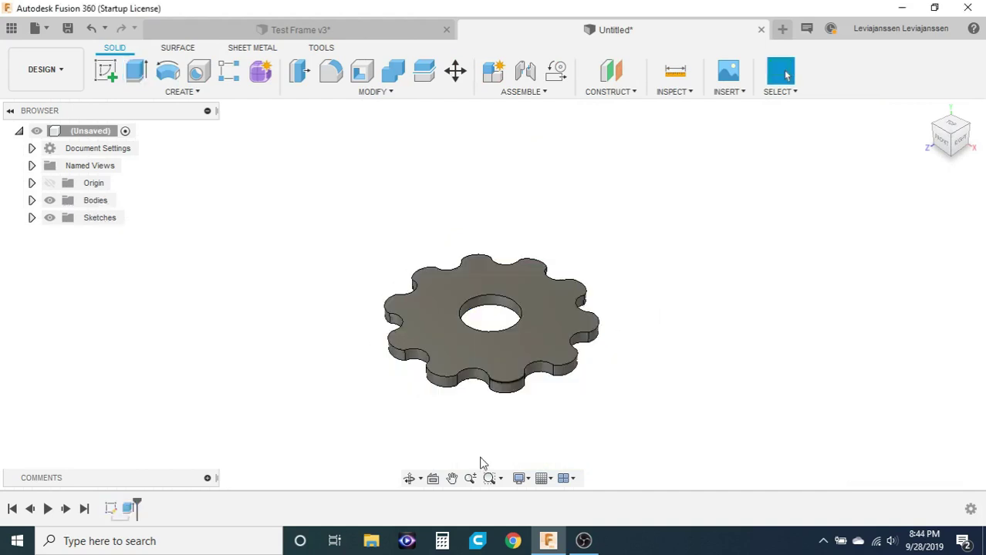
{"action": "left_click", "coordinate": [410, 478]}
{"action": "left_click_drag", "start_coordinate": [498, 313], "coordinate": [525, 298]}
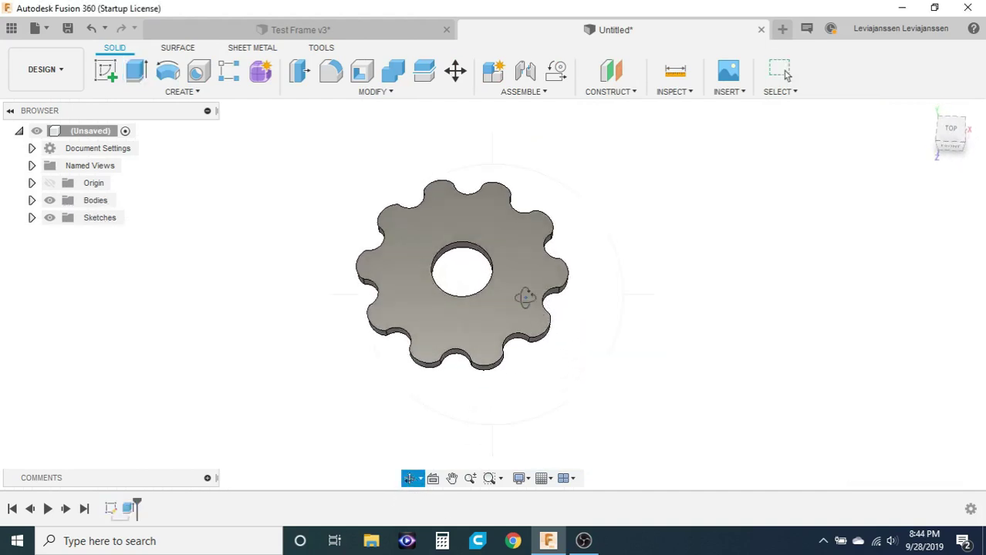
{"action": "left_click_drag", "start_coordinate": [465, 239], "coordinate": [312, 255]}
{"action": "key", "text": "Escape"}
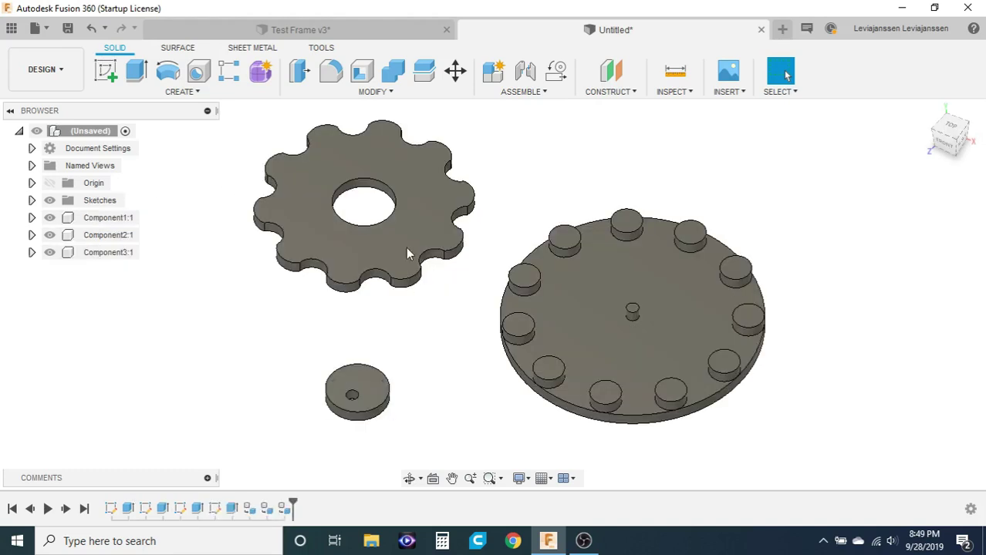
{"action": "left_click", "coordinate": [654, 304]}
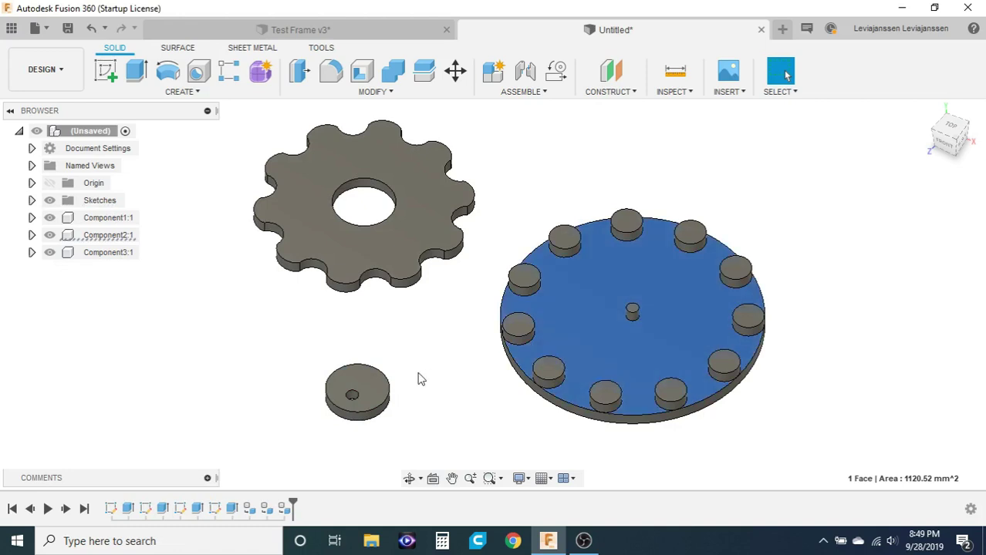
{"action": "left_click", "coordinate": [390, 386]}
{"action": "left_click", "coordinate": [437, 347]}
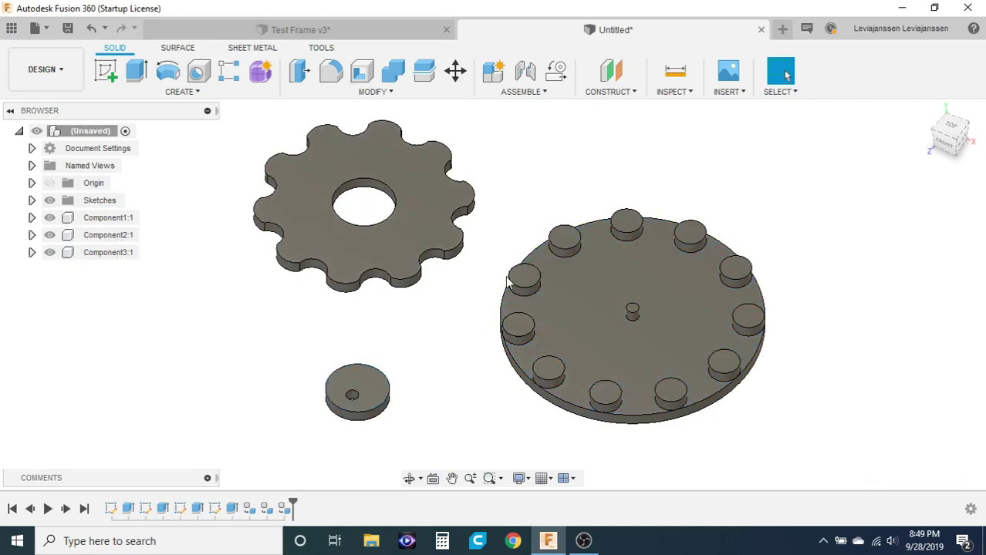
{"action": "scroll", "coordinate": [395, 318], "scroll_direction": "down", "scroll_amount": 2}
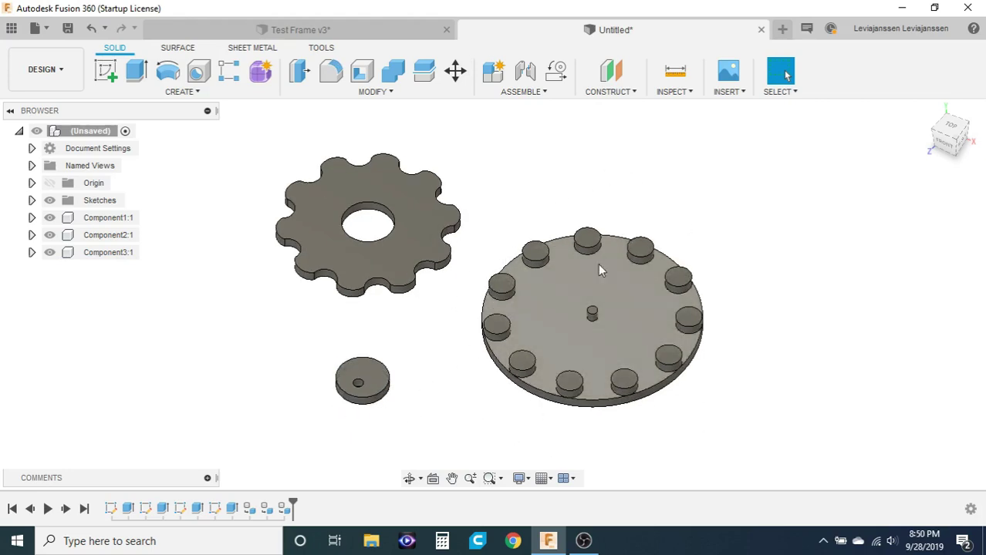
{"action": "left_click", "coordinate": [540, 262]}
{"action": "left_click", "coordinate": [587, 245]}
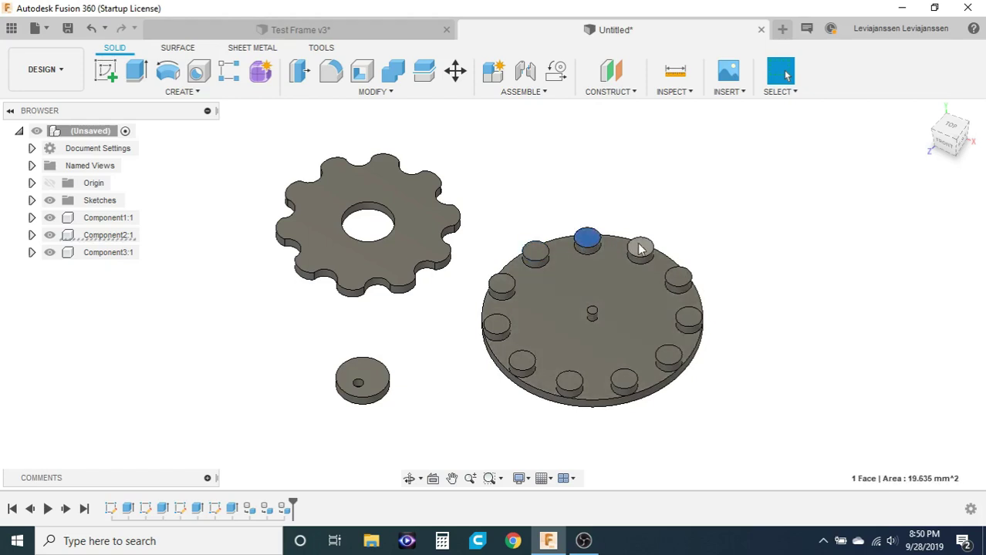
{"action": "left_click", "coordinate": [634, 213]}
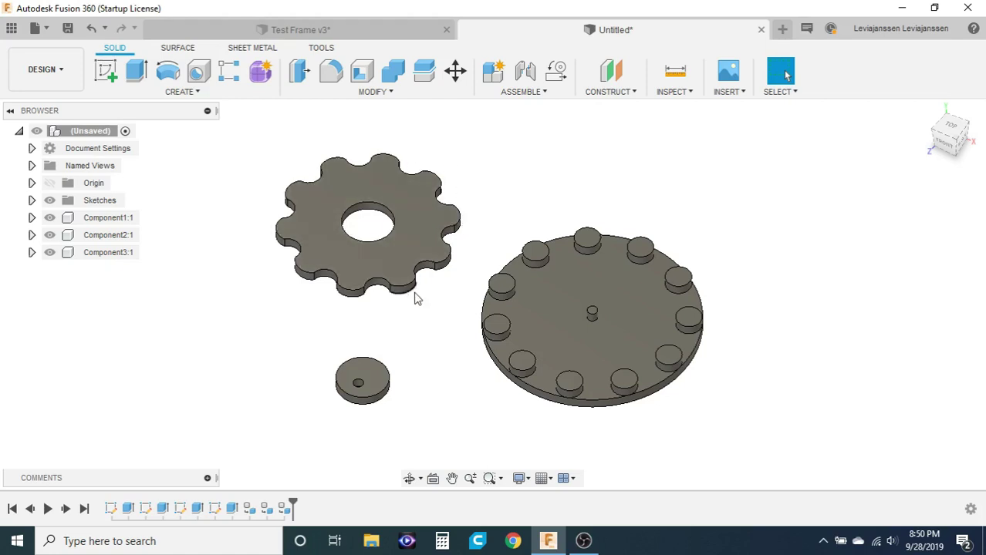
{"action": "scroll", "coordinate": [665, 319], "scroll_direction": "up", "scroll_amount": 2}
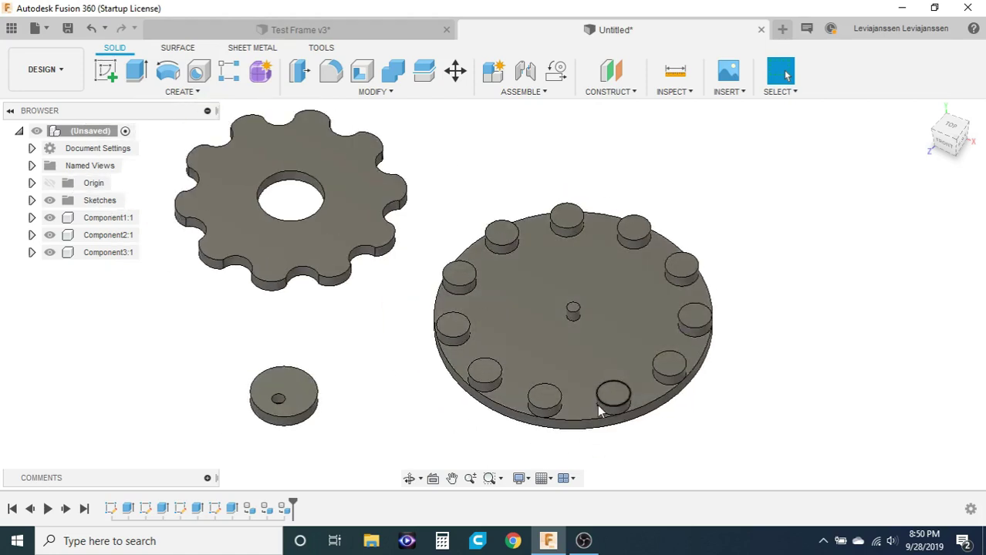
{"action": "scroll", "coordinate": [773, 368], "scroll_direction": "down", "scroll_amount": 1}
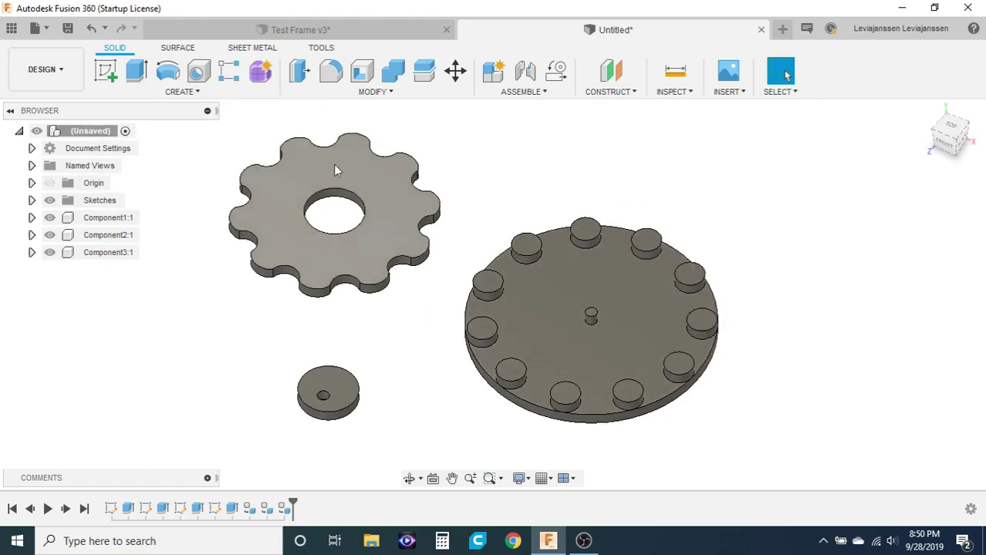
{"action": "middle_click_drag", "start_coordinate": [392, 159], "coordinate": [836, 189], "text": "shift"}
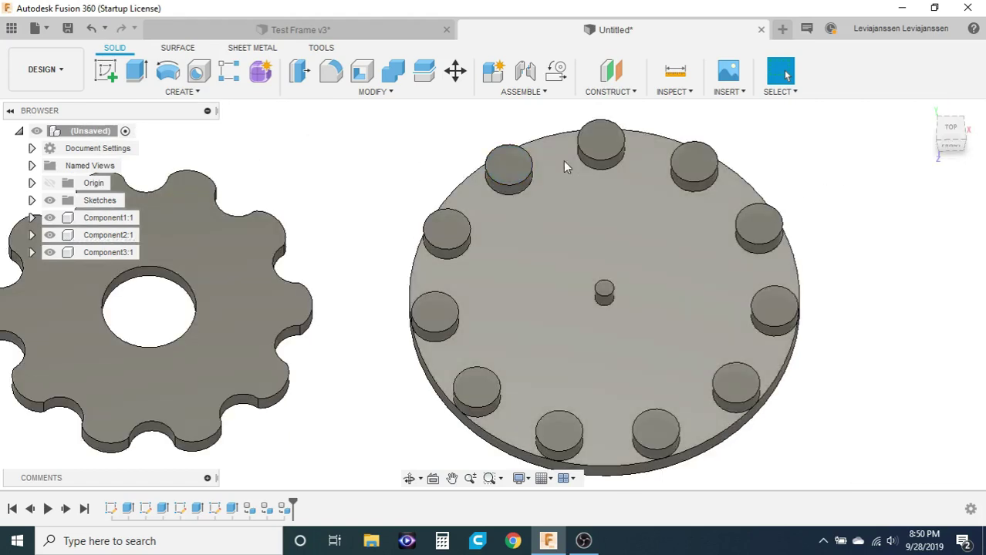
{"action": "left_click", "coordinate": [511, 162]}
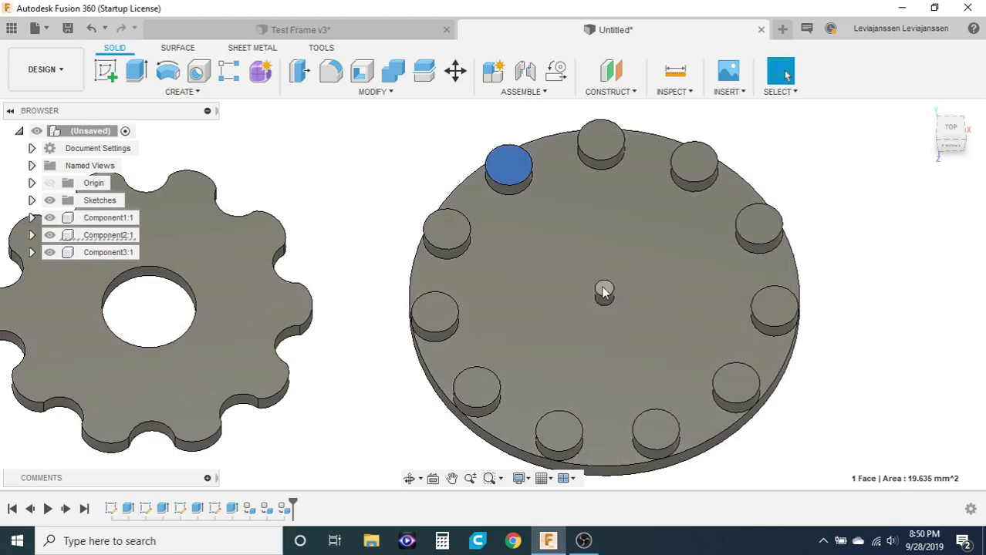
{"action": "left_click", "coordinate": [605, 291]}
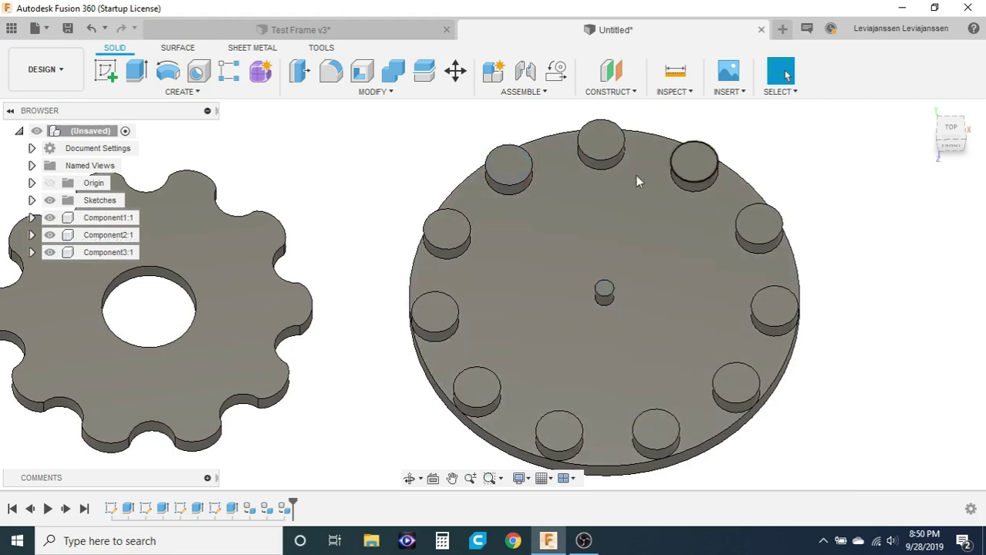
{"action": "scroll", "coordinate": [808, 249], "scroll_direction": "down", "scroll_amount": 1}
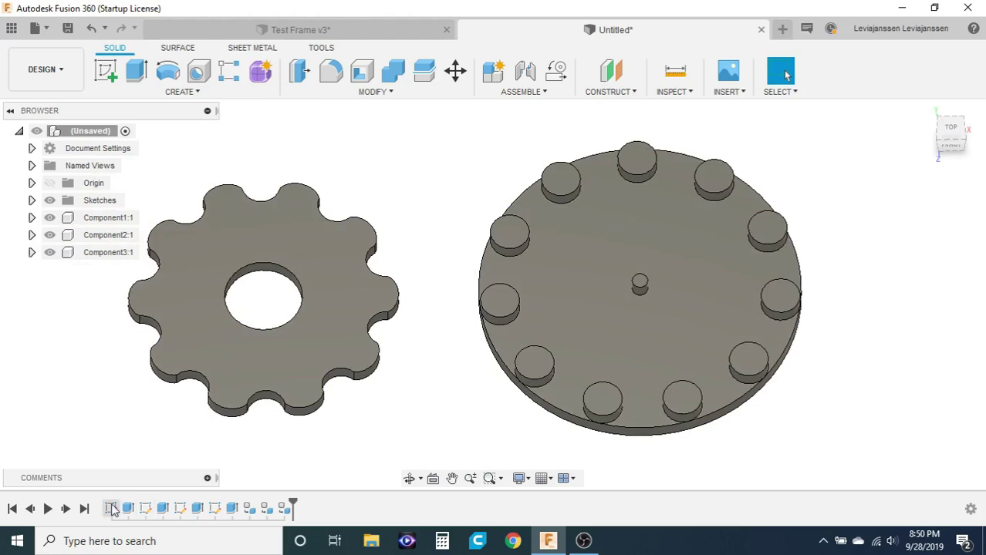
{"action": "double_click", "coordinate": [112, 509]}
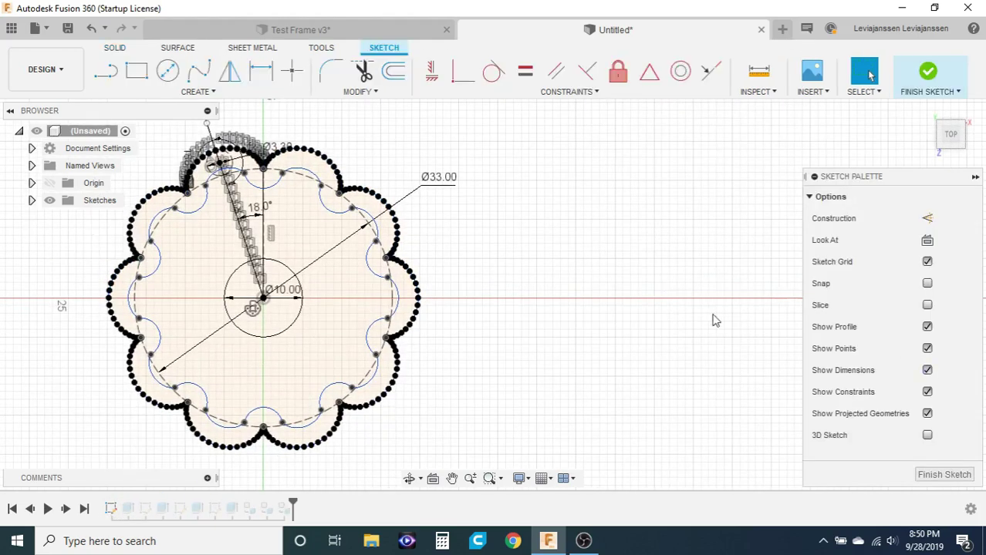
{"action": "scroll", "coordinate": [456, 309], "scroll_direction": "up", "scroll_amount": 2}
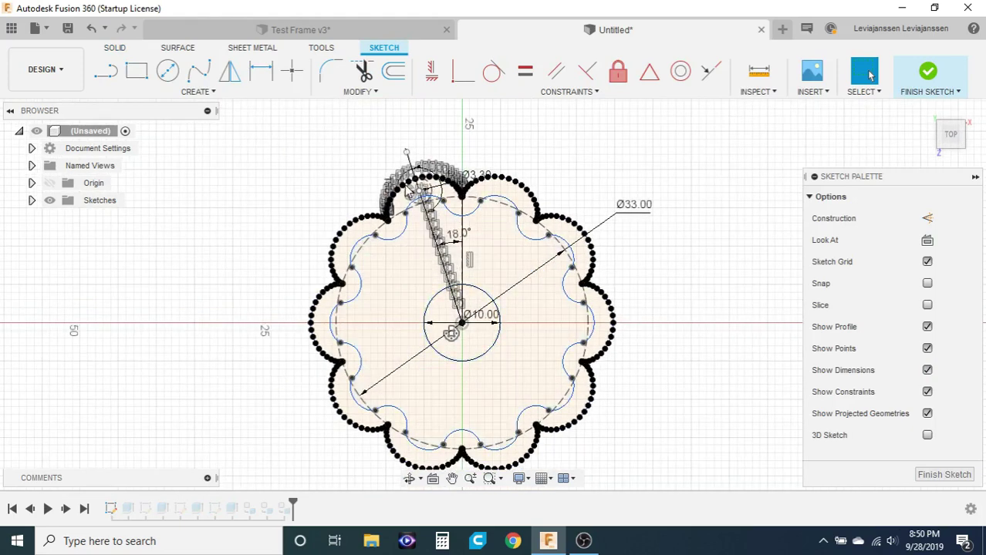
{"action": "scroll", "coordinate": [417, 191], "scroll_direction": "up", "scroll_amount": 3}
{"action": "scroll", "coordinate": [417, 191], "scroll_direction": "up", "scroll_amount": 1}
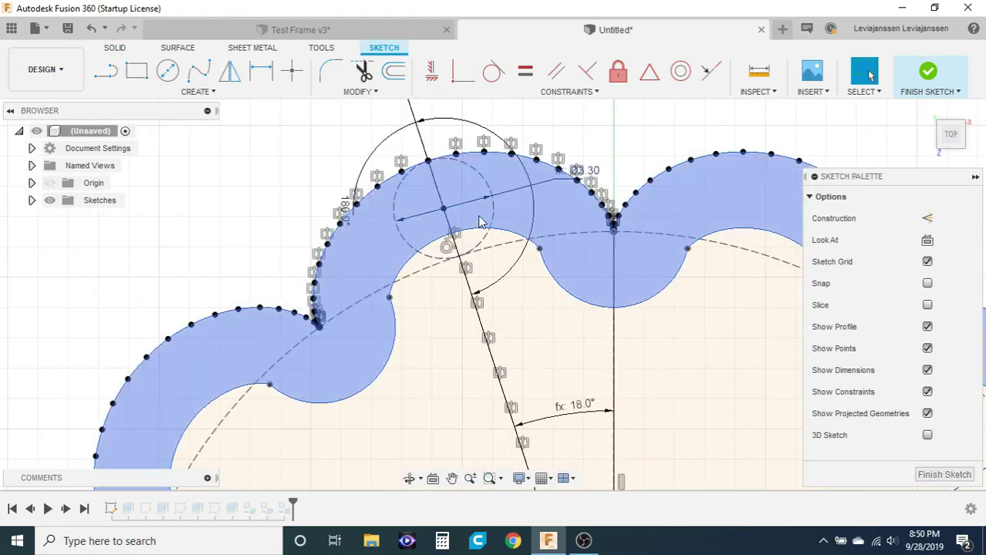
{"action": "scroll", "coordinate": [386, 199], "scroll_direction": "down", "scroll_amount": 4}
{"action": "key", "text": "i"}
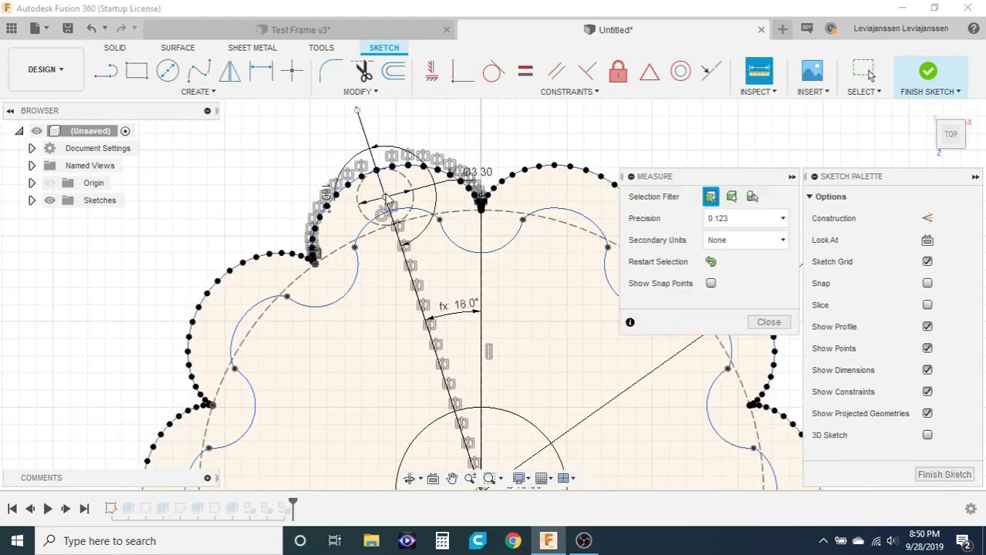
{"action": "scroll", "coordinate": [308, 155], "scroll_direction": "down", "scroll_amount": 2}
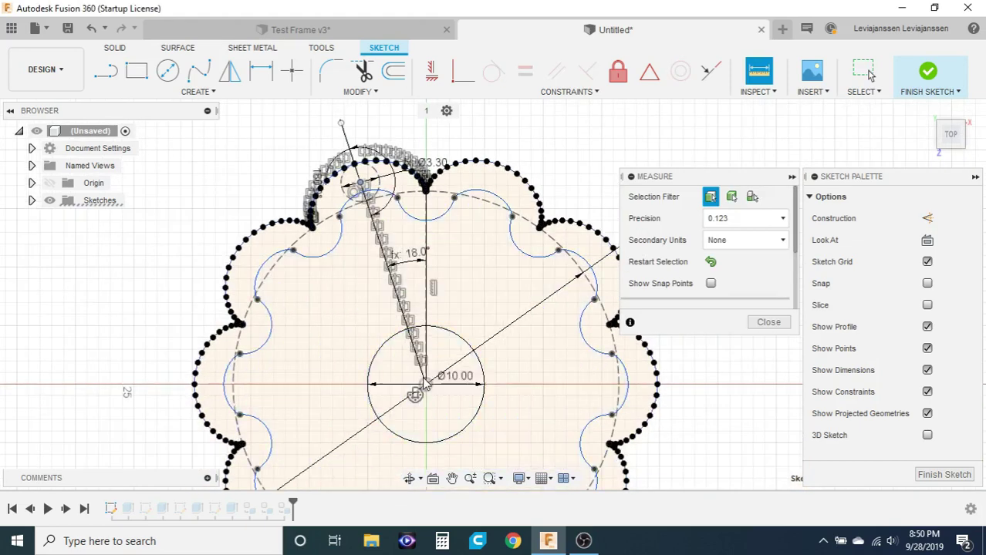
{"action": "left_click", "coordinate": [426, 390]}
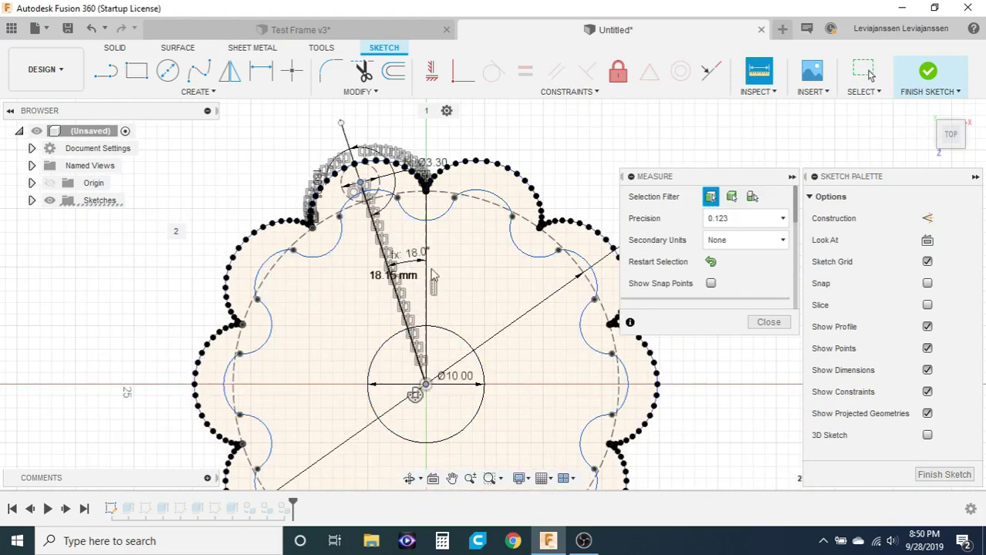
{"action": "left_click", "coordinate": [767, 322]}
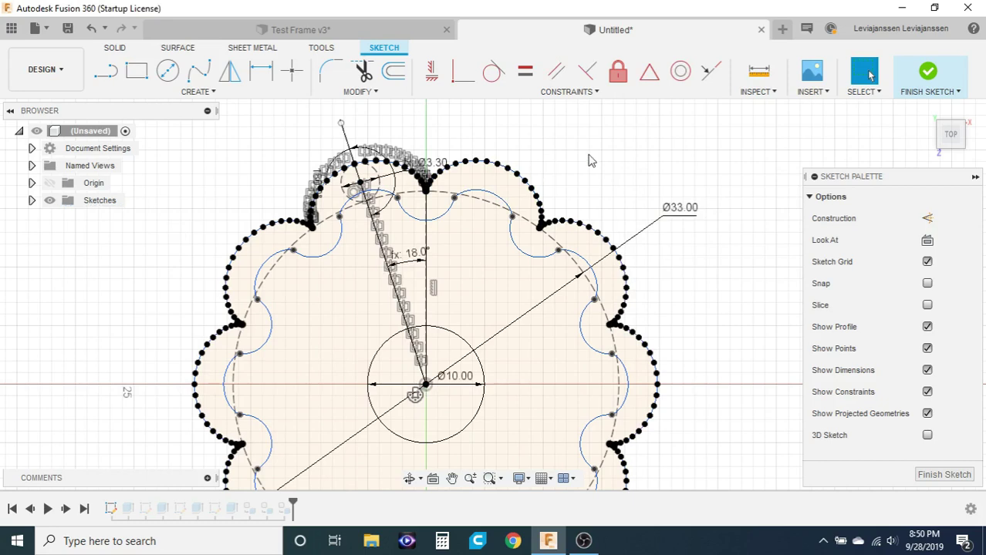
{"action": "left_click", "coordinate": [928, 71]}
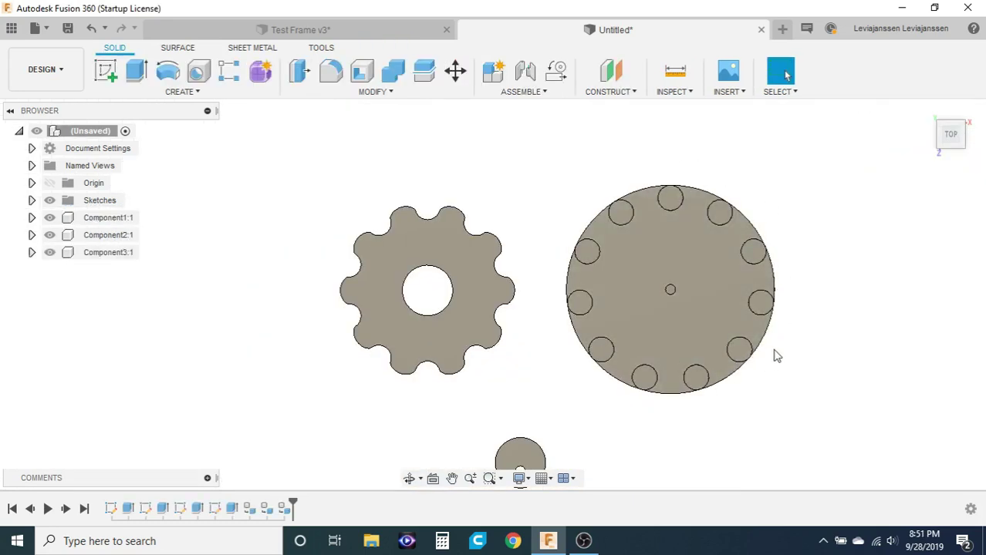
Check the spacer disc's face, then zoom out to view all three parts.
{"action": "scroll", "coordinate": [764, 317], "scroll_direction": "up", "scroll_amount": 5}
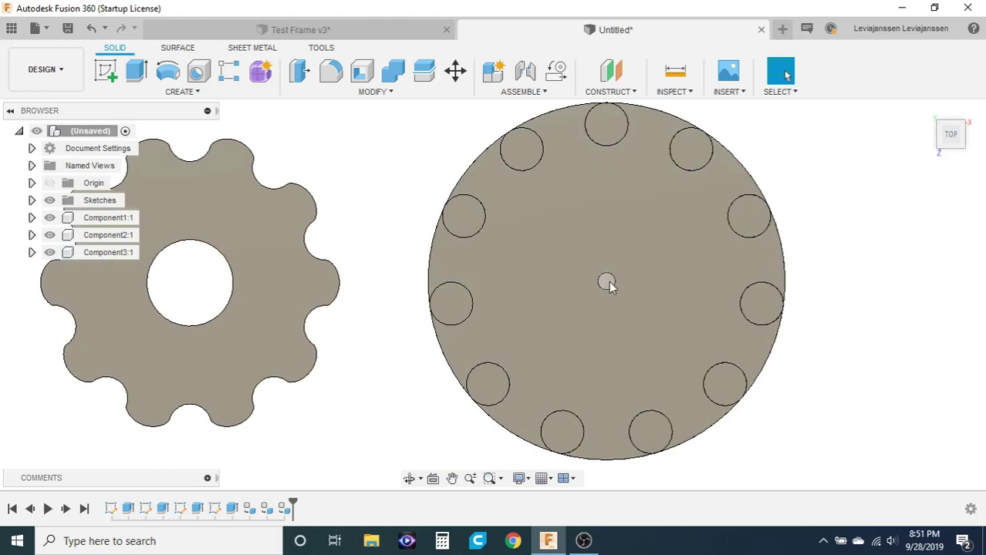
{"action": "scroll", "coordinate": [608, 280], "scroll_direction": "down", "scroll_amount": 5}
{"action": "scroll", "coordinate": [493, 356], "scroll_direction": "up", "scroll_amount": 4}
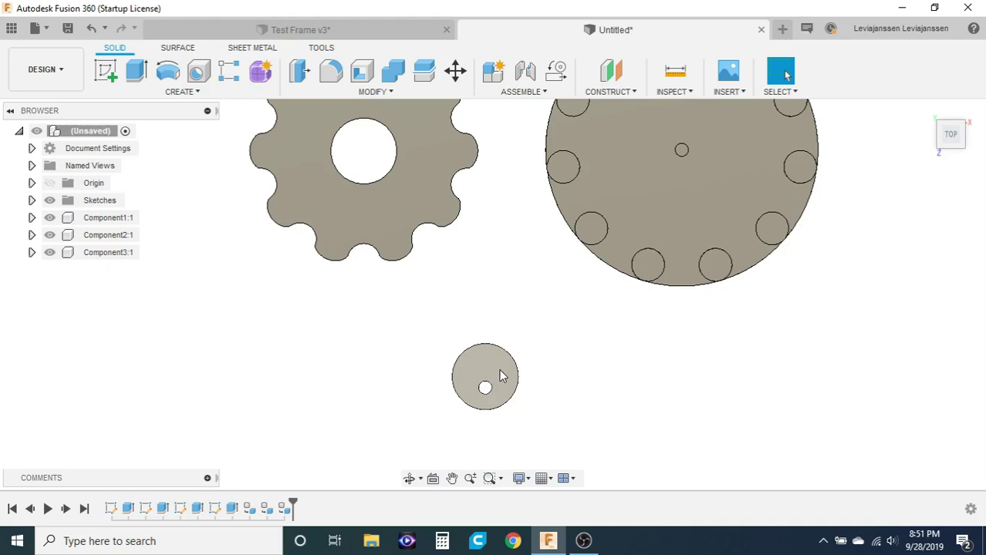
{"action": "scroll", "coordinate": [531, 357], "scroll_direction": "up", "scroll_amount": 3}
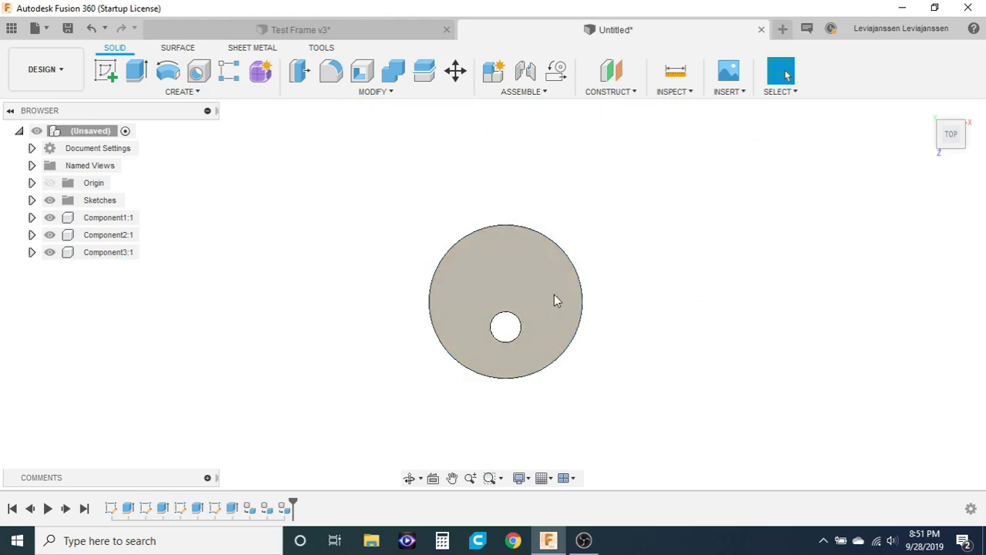
{"action": "left_click", "coordinate": [519, 322]}
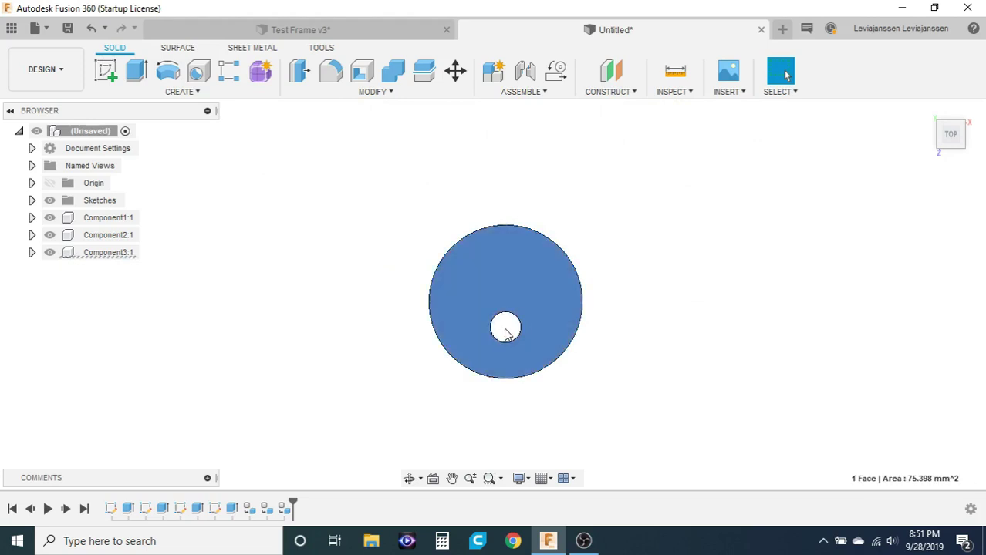
{"action": "left_click", "coordinate": [601, 252]}
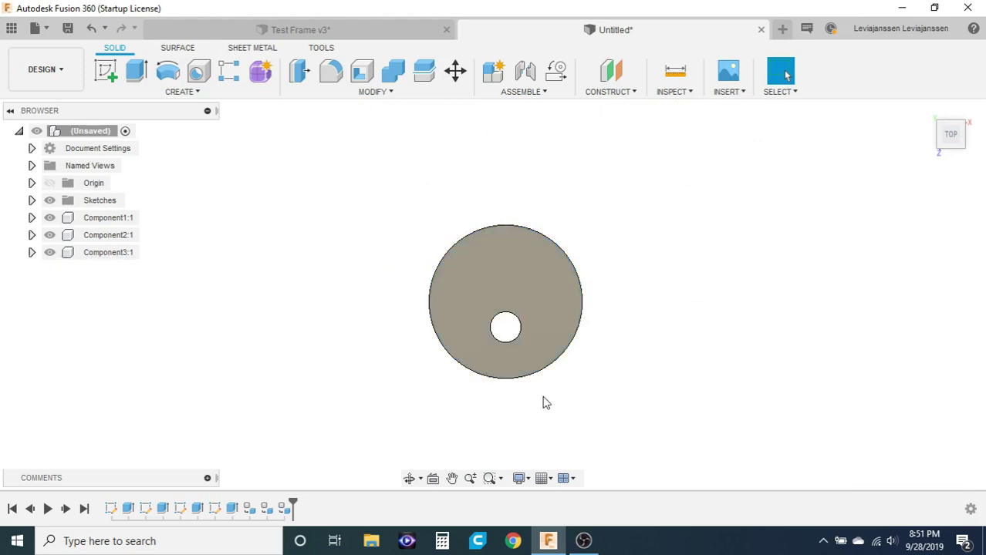
{"action": "scroll", "coordinate": [544, 401], "scroll_direction": "down", "scroll_amount": 3}
{"action": "scroll", "coordinate": [520, 421], "scroll_direction": "down", "scroll_amount": 3}
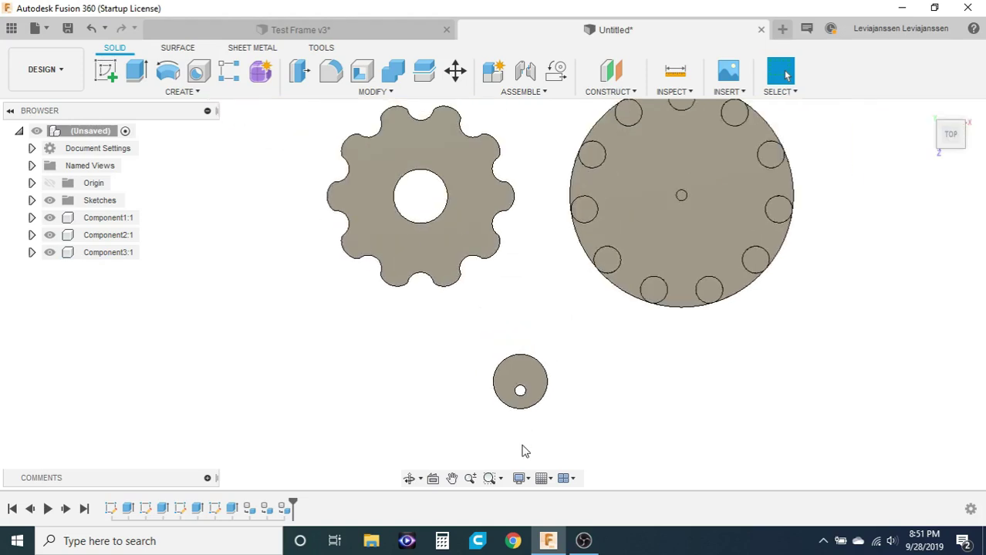
{"action": "double_click", "coordinate": [111, 508]}
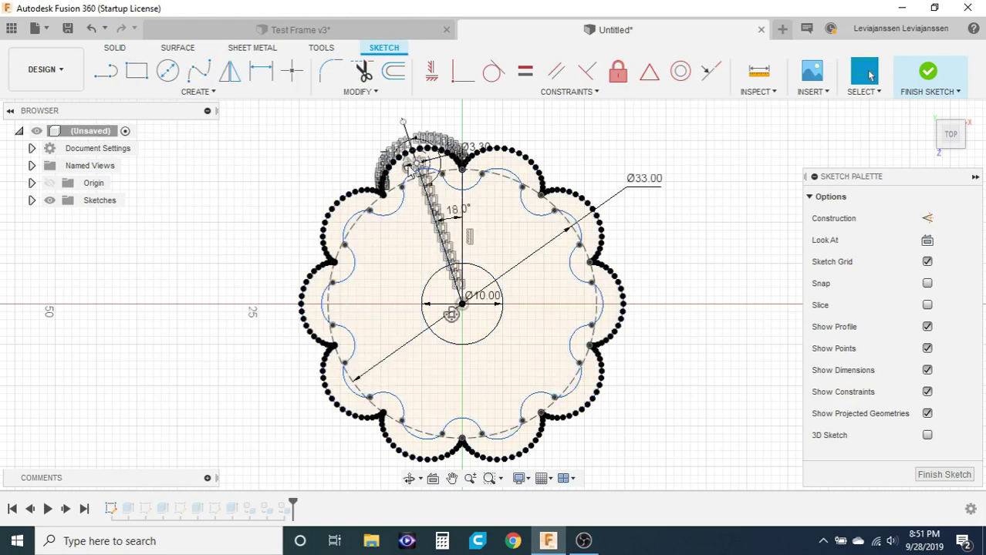
{"action": "scroll", "coordinate": [409, 163], "scroll_direction": "up", "scroll_amount": 5}
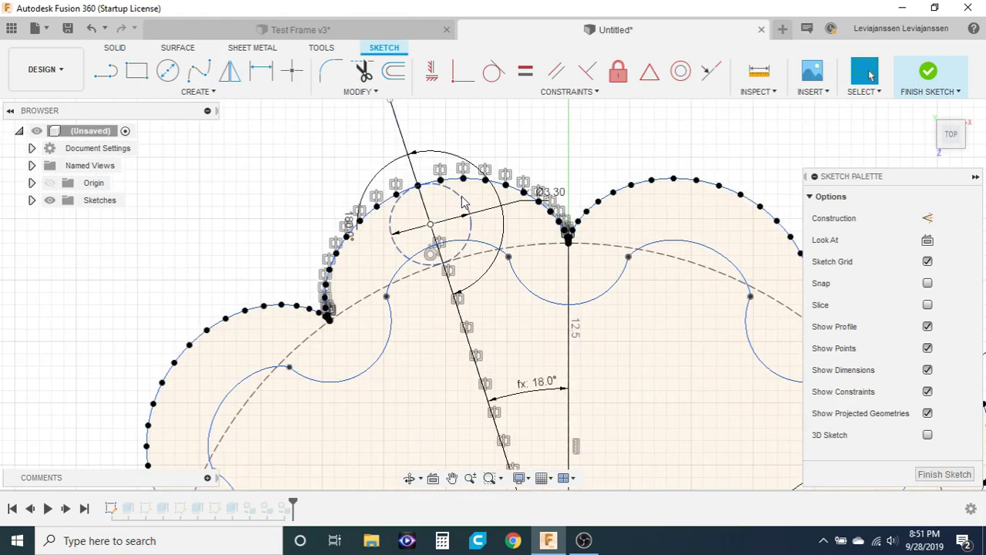
{"action": "left_click", "coordinate": [463, 202]}
{"action": "left_click", "coordinate": [486, 152]}
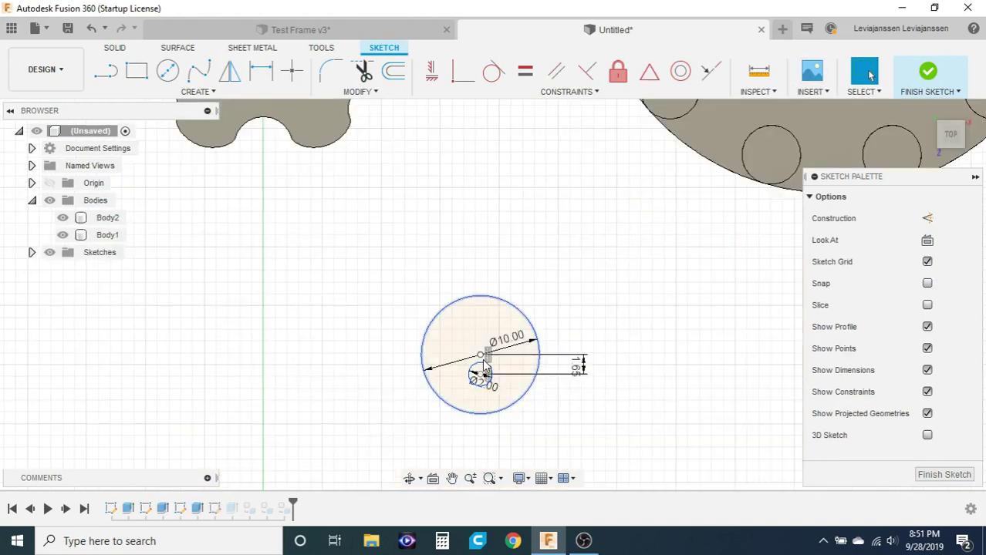
{"action": "scroll", "coordinate": [479, 382], "scroll_direction": "up", "scroll_amount": 3}
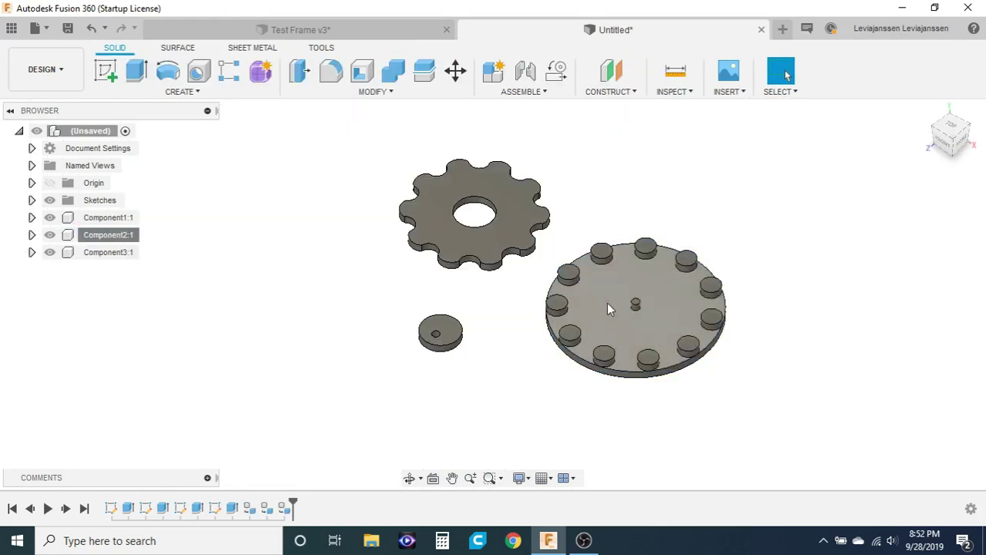
Joint the spacer disc onto the frame's centre pin.
{"action": "left_click", "coordinate": [606, 309]}
{"action": "right_click", "coordinate": [131, 235]}
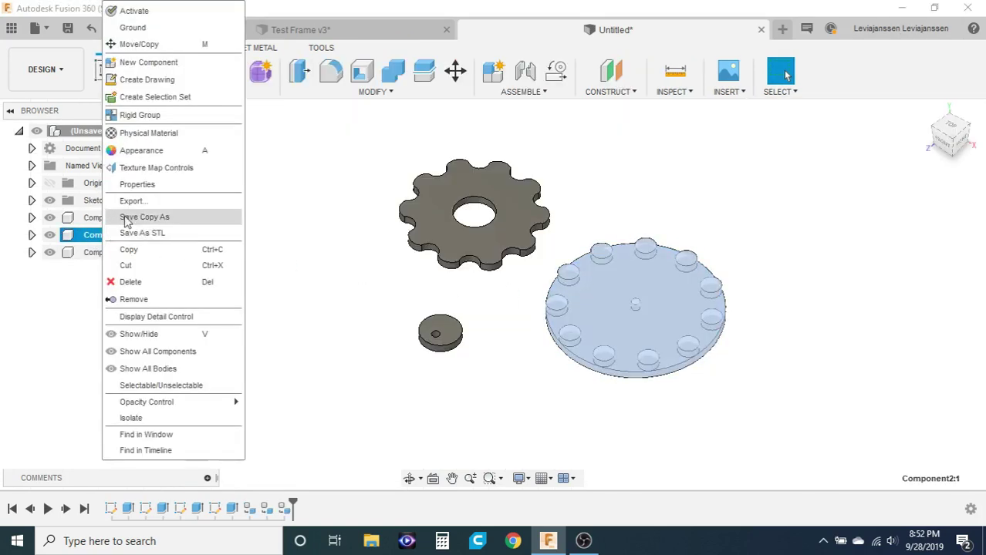
{"action": "left_click", "coordinate": [162, 41]}
{"action": "key", "text": "j"}
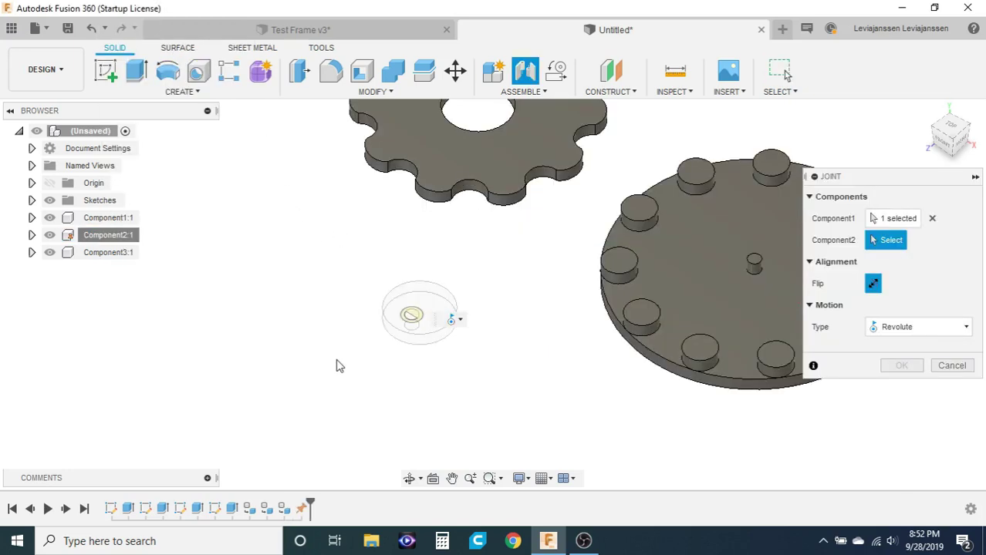
{"action": "scroll", "coordinate": [610, 276], "scroll_direction": "up", "scroll_amount": 3}
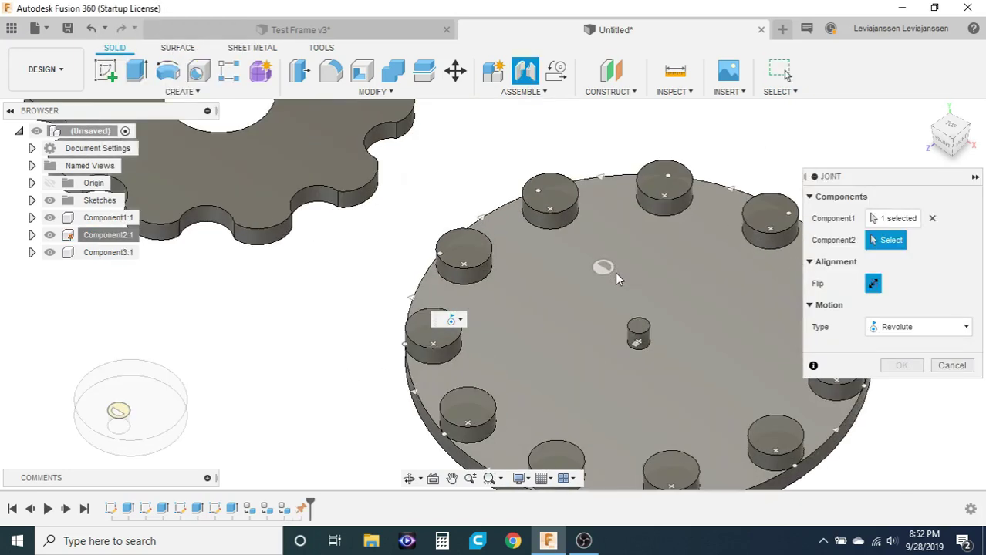
{"action": "left_click", "coordinate": [640, 328]}
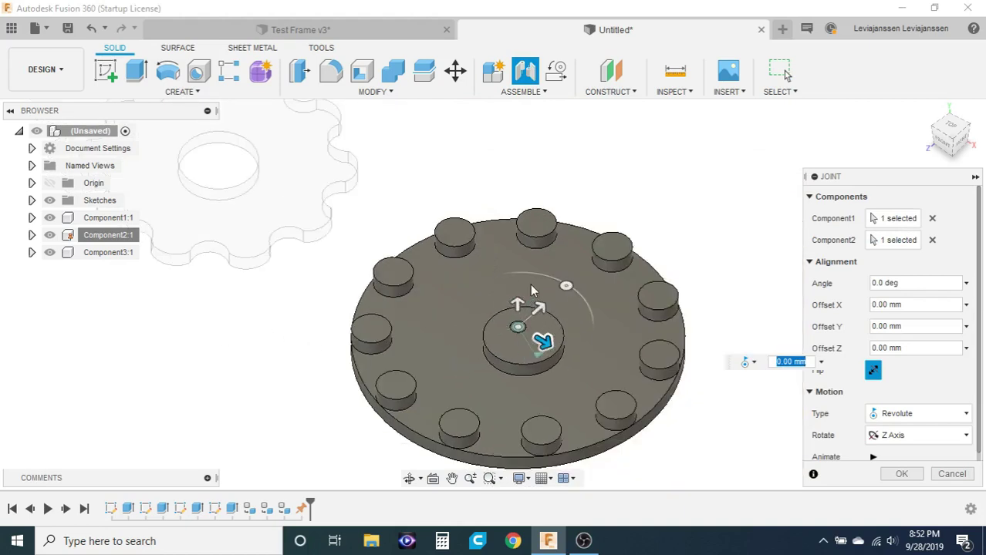
{"action": "left_click", "coordinate": [902, 473]}
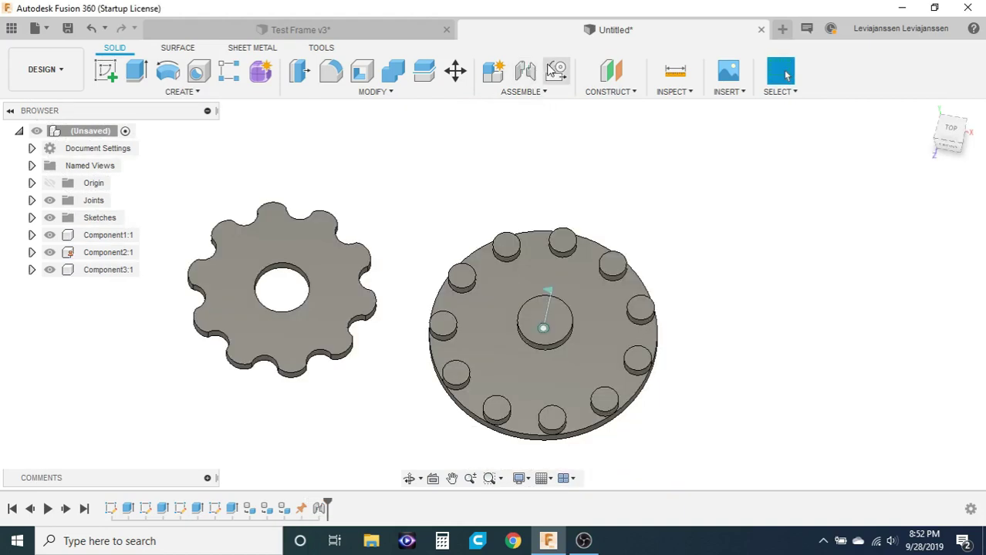
Joint the gear's hole centre onto the spacer disc's centre.
{"action": "left_click", "coordinate": [525, 70]}
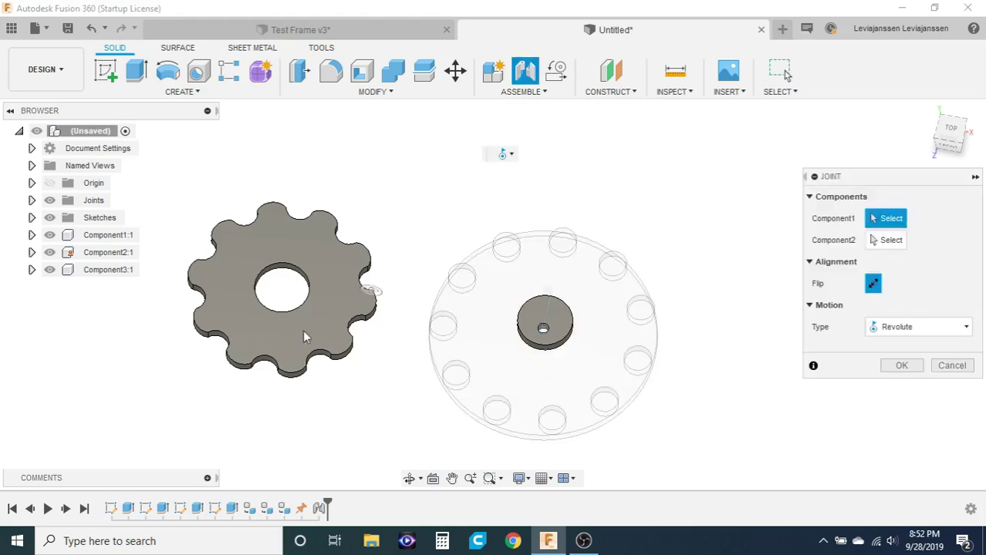
{"action": "left_click", "coordinate": [286, 282]}
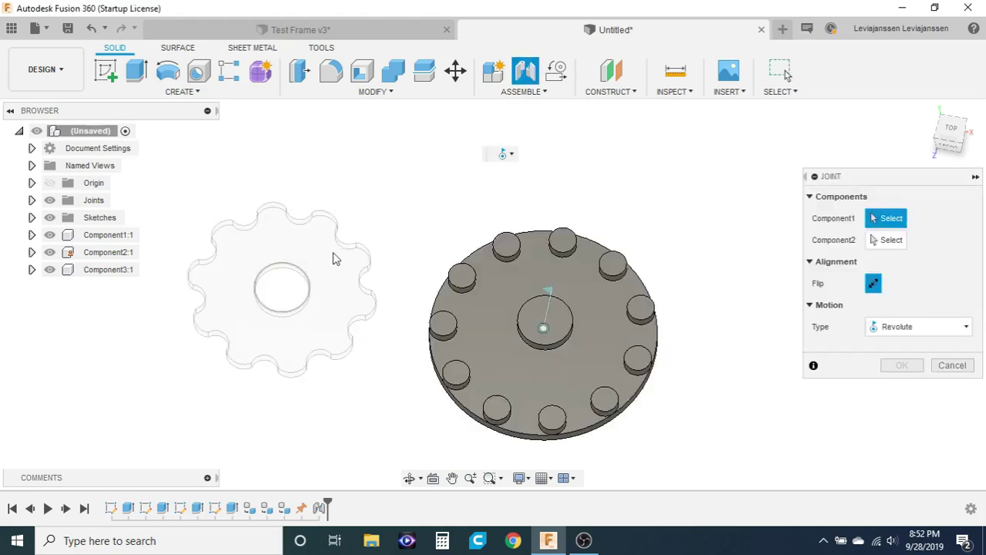
{"action": "left_click", "coordinate": [572, 317]}
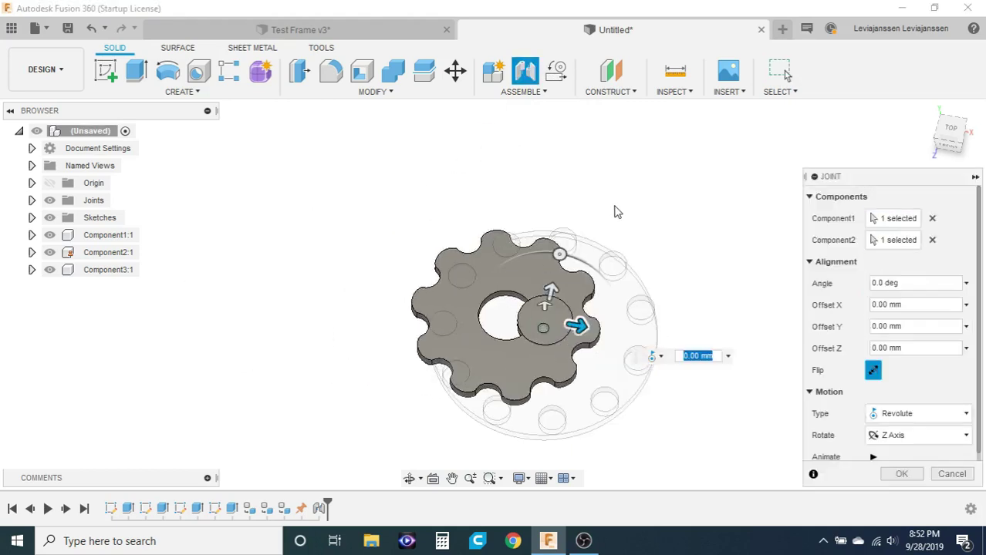
{"action": "key", "text": "Return"}
{"action": "scroll", "coordinate": [554, 359], "scroll_direction": "up", "scroll_amount": 3}
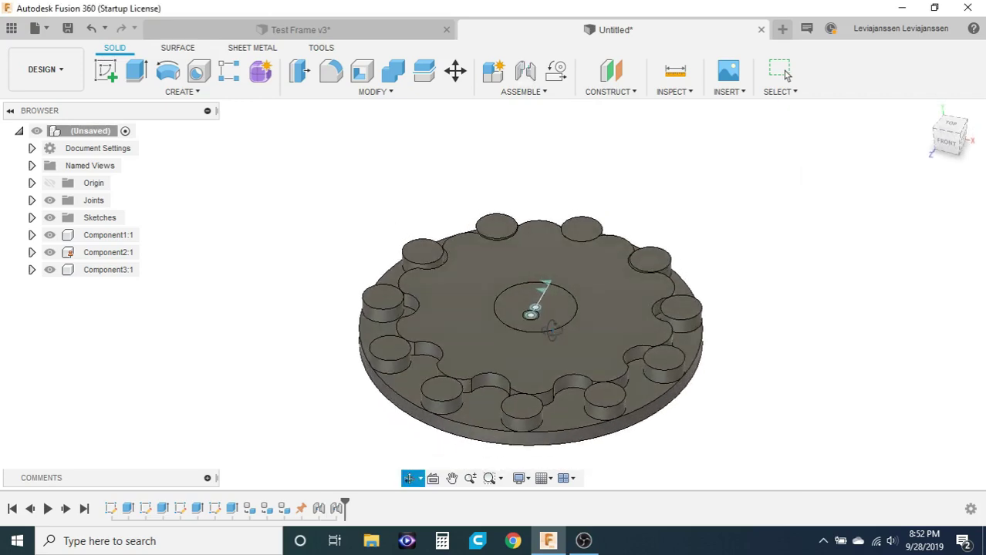
{"action": "middle_click_drag", "start_coordinate": [551, 330], "coordinate": [588, 386], "text": "shift"}
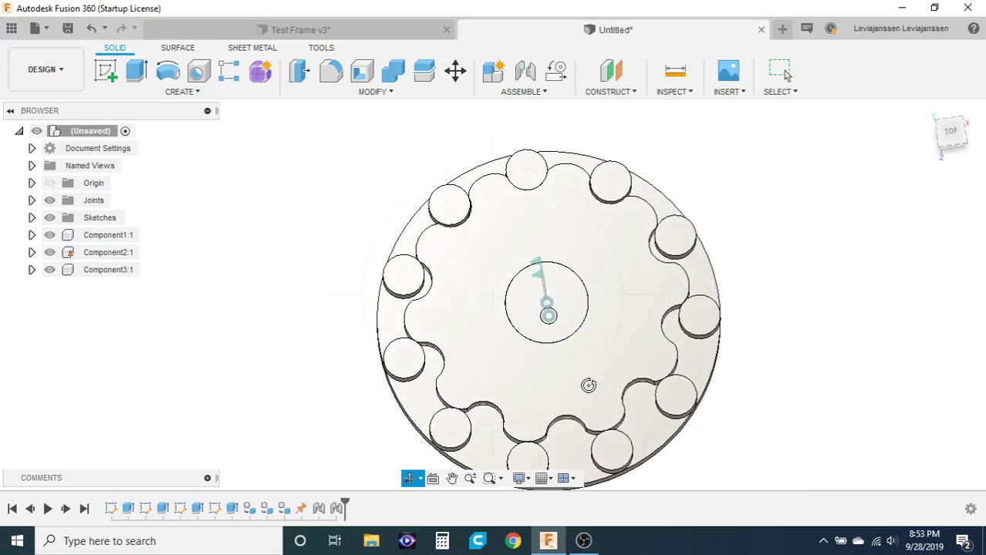
{"action": "middle_click_drag", "start_coordinate": [538, 336], "coordinate": [522, 189], "text": "shift"}
Create a Motion Link between the two revolute joints, Rev1 and Rev2.
{"action": "left_click", "coordinate": [564, 72]}
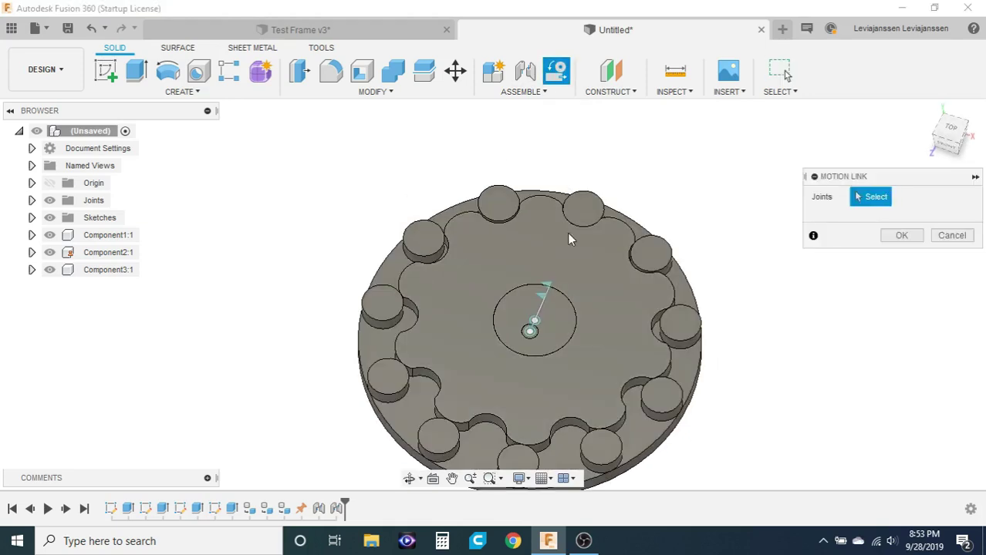
{"action": "left_click", "coordinate": [550, 292]}
{"action": "left_click", "coordinate": [530, 331]}
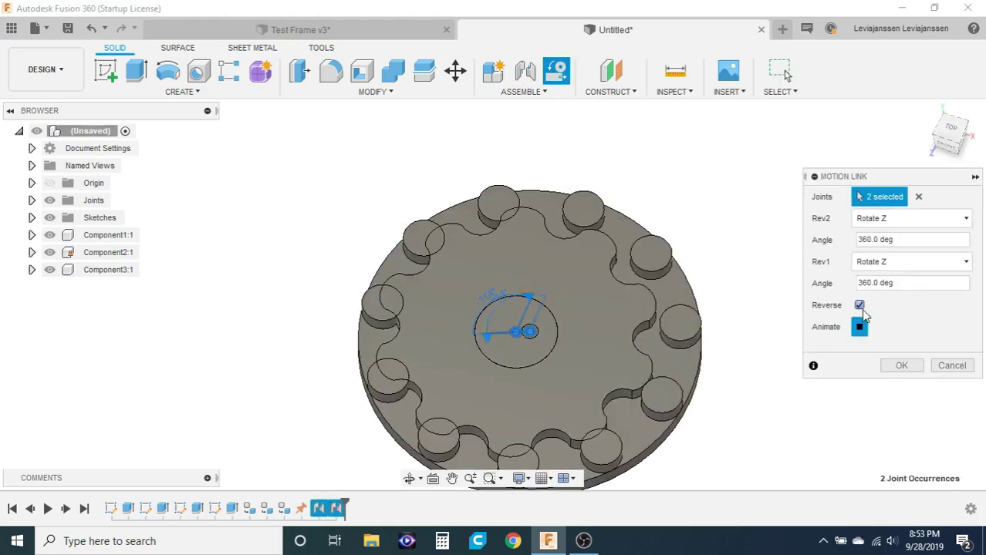
{"action": "left_click", "coordinate": [859, 304]}
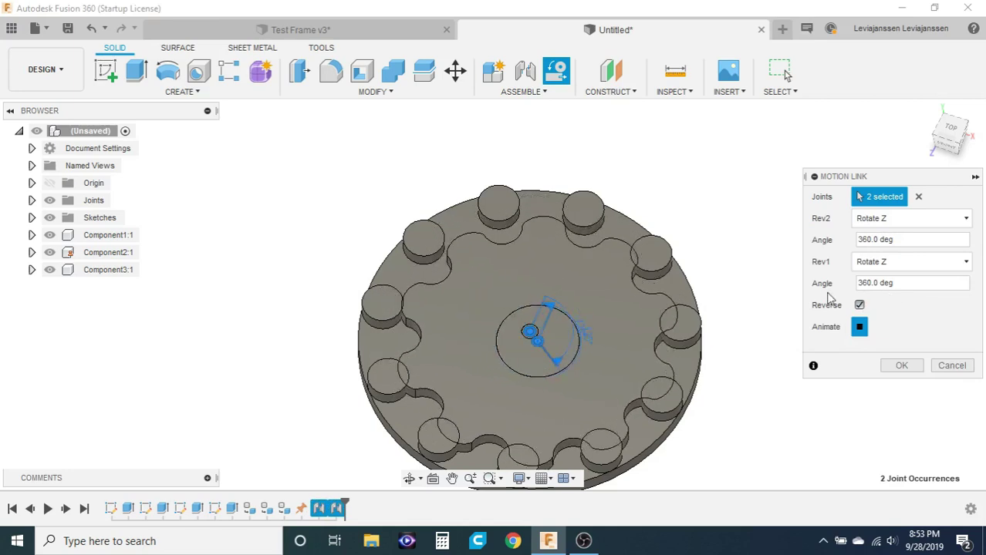
Set the Rev1 angle to 360.0 + (360/10), leave Reverse unchecked, and confirm the link.
{"action": "left_click", "coordinate": [894, 285]}
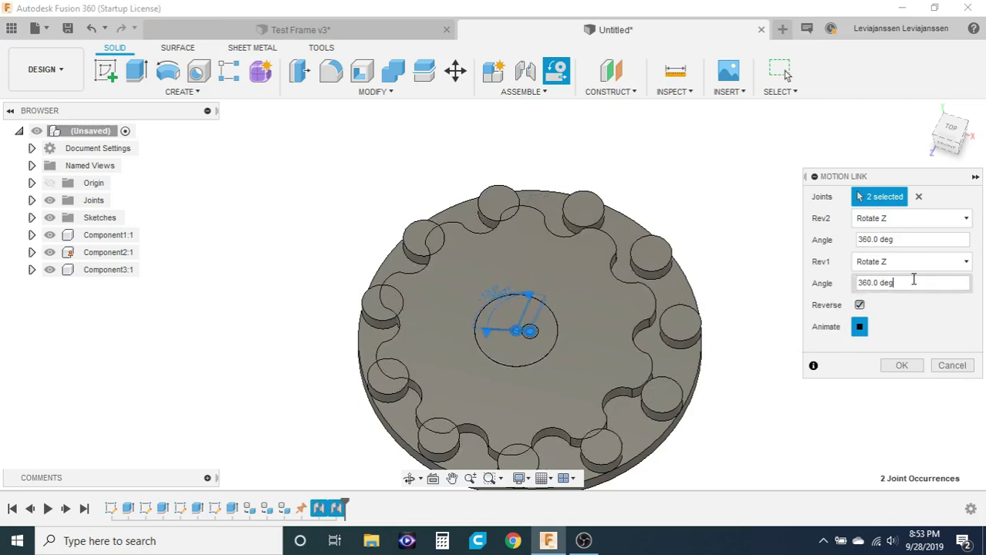
{"action": "key", "text": "BackSpace"}
{"action": "key", "text": "BackSpace"}
{"action": "key", "text": "BackSpace"}
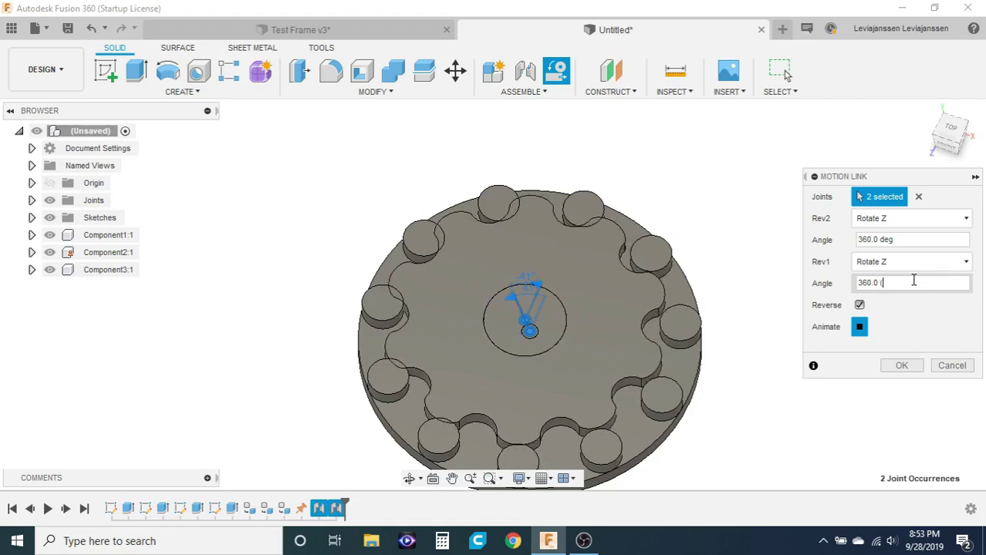
{"action": "type", "text": "+ (360)"}
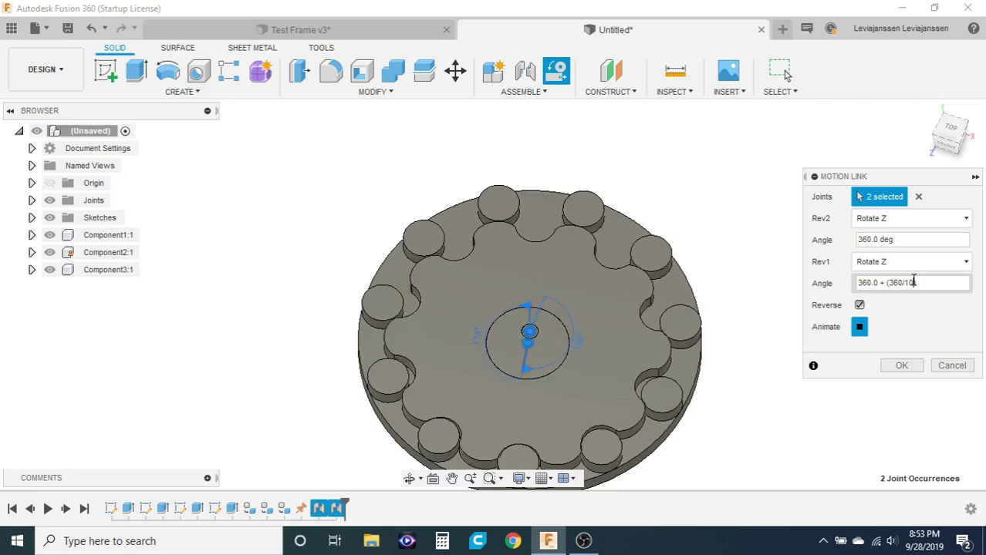
{"action": "type", "text": "/10"}
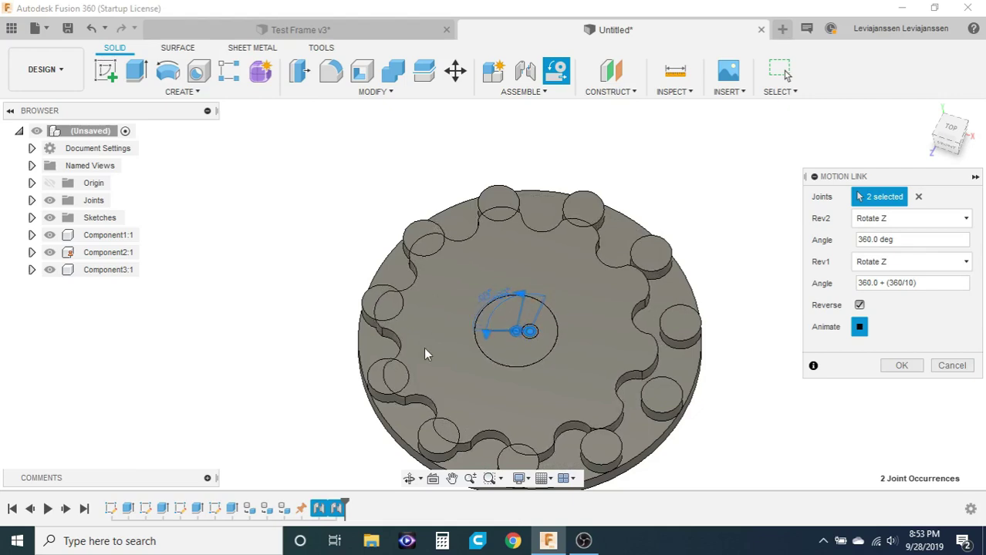
{"action": "left_click", "coordinate": [859, 305]}
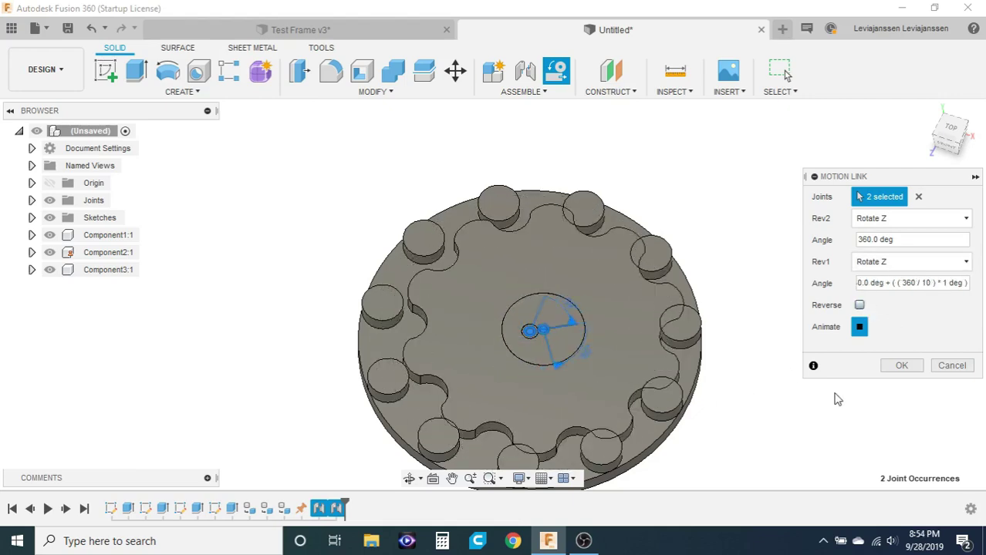
{"action": "left_click", "coordinate": [902, 366]}
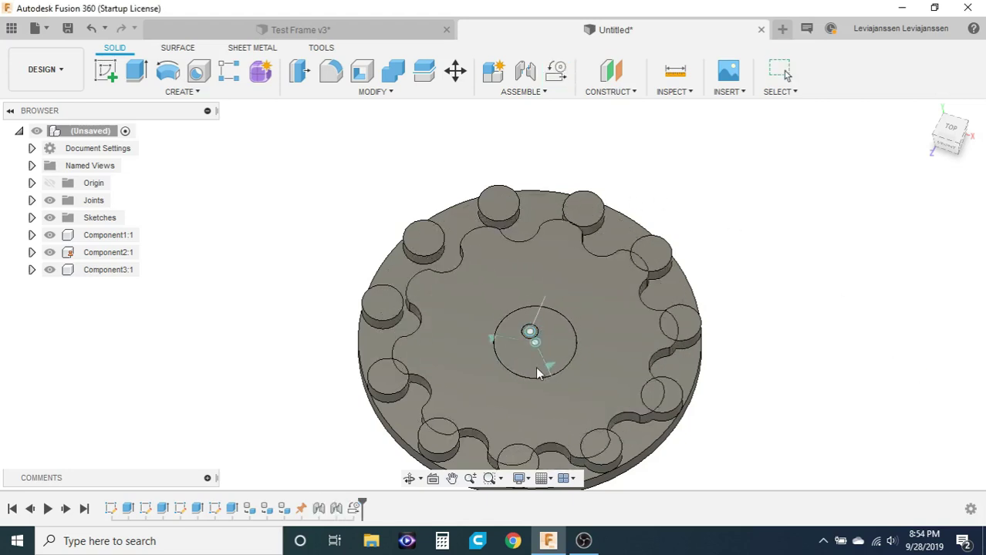
Reopen the motion link for editing and set the Rev1 angle to 360 deg.
{"action": "double_click", "coordinate": [537, 362]}
{"action": "left_click", "coordinate": [927, 261]}
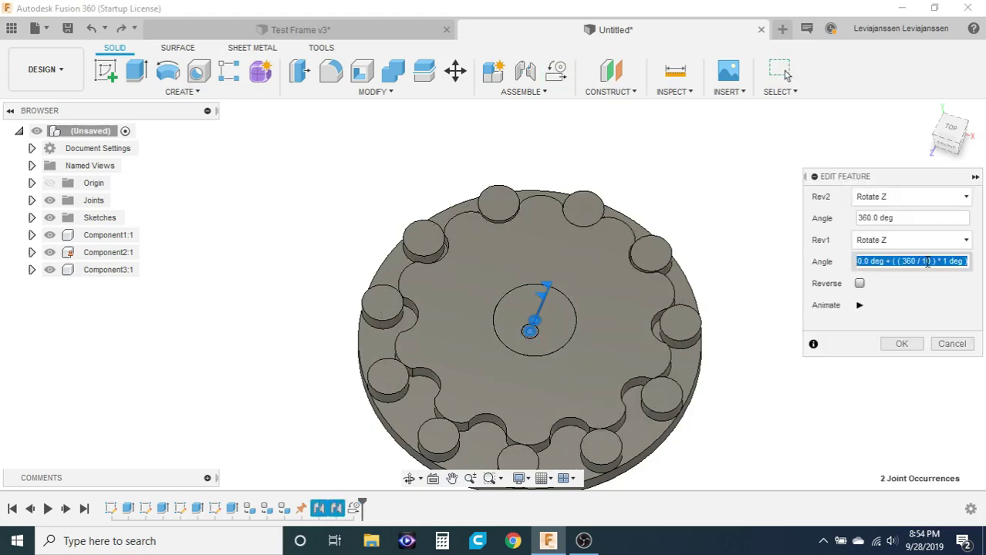
{"action": "type", "text": "360"}
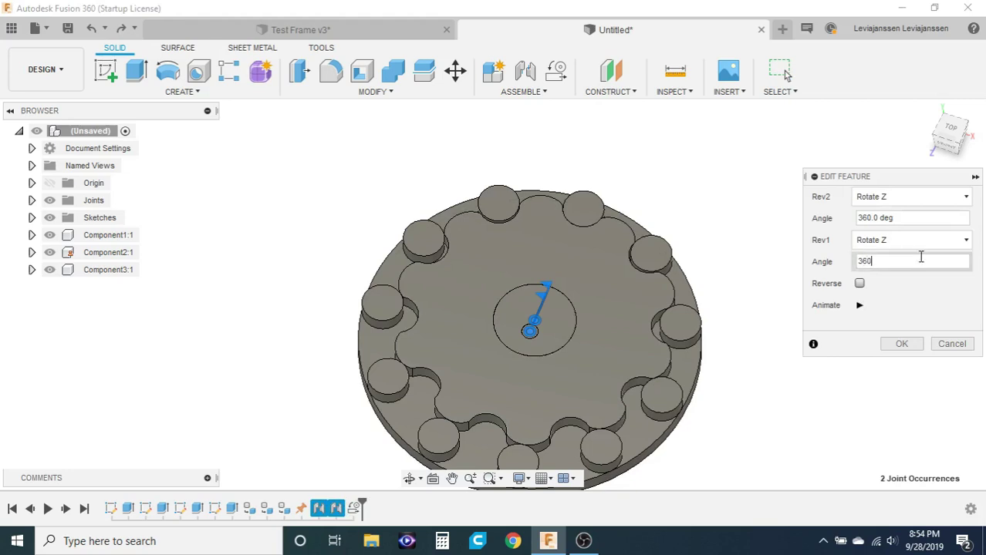
Set the Rev2 angle to 360.0 + (360/11) with Reverse checked, and commit the edit.
{"action": "left_click", "coordinate": [930, 198]}
{"action": "left_click", "coordinate": [932, 218]}
{"action": "double_click", "coordinate": [932, 220]}
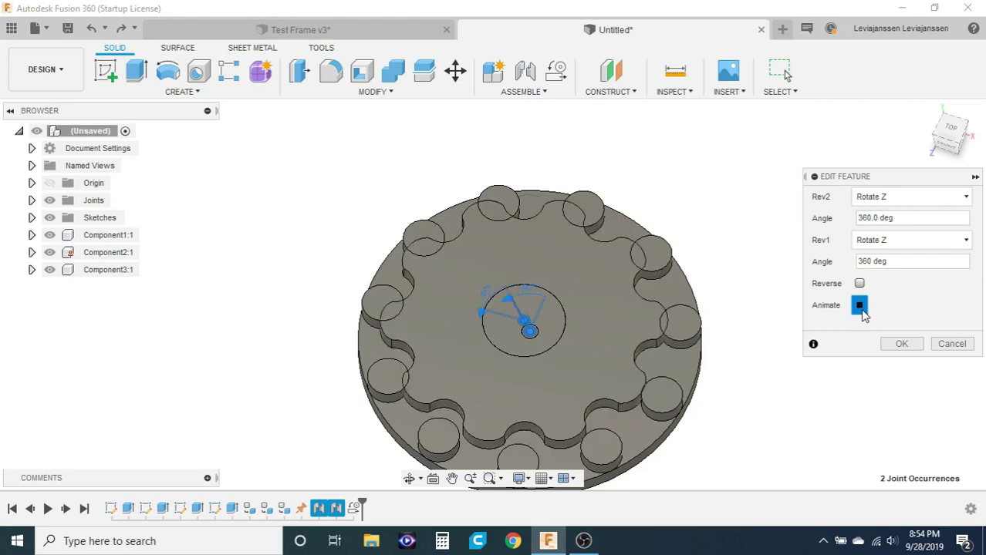
{"action": "left_click", "coordinate": [859, 283]}
{"action": "left_click", "coordinate": [909, 221]}
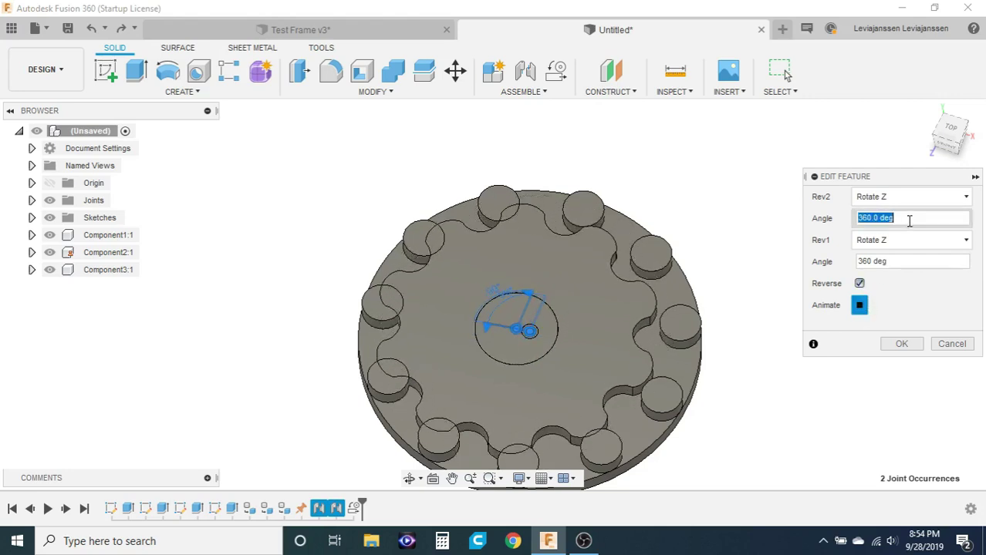
{"action": "type", "text": "360.0 + (360/11)"}
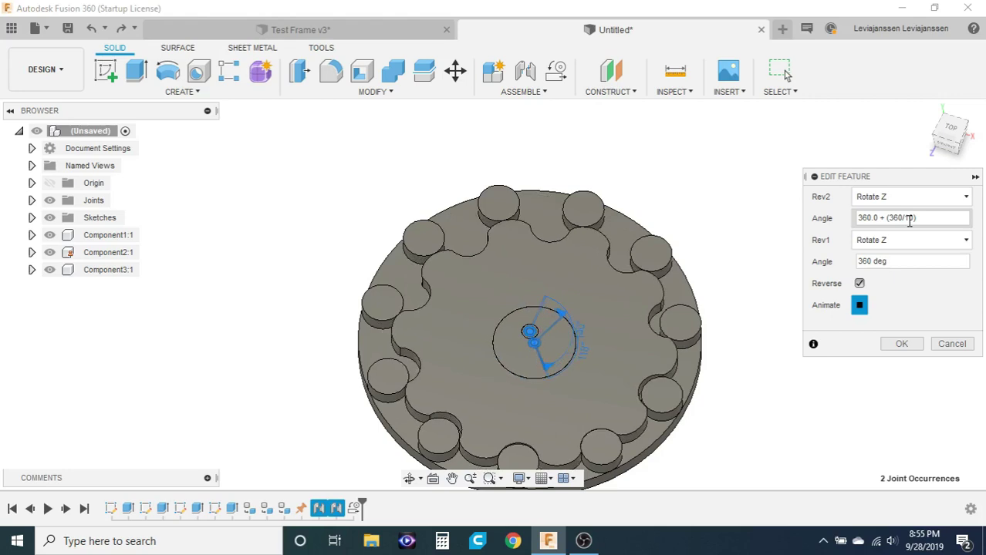
{"action": "key", "text": "Return"}
Rotate the lobed disc about its joint to check meshing, then select and deselect two pins.
{"action": "left_click_drag", "start_coordinate": [560, 311], "coordinate": [749, 231]}
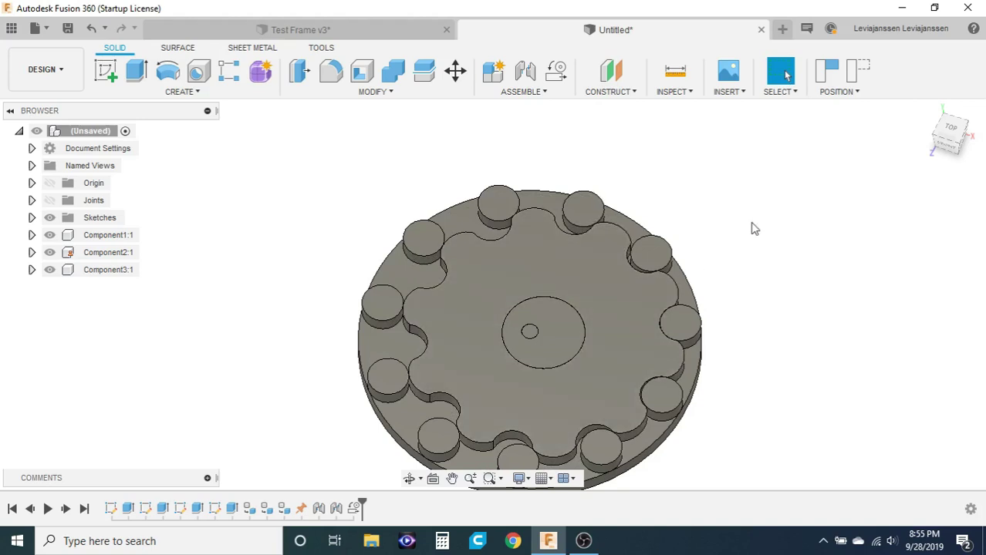
{"action": "scroll", "coordinate": [590, 193], "scroll_direction": "down", "scroll_amount": 3}
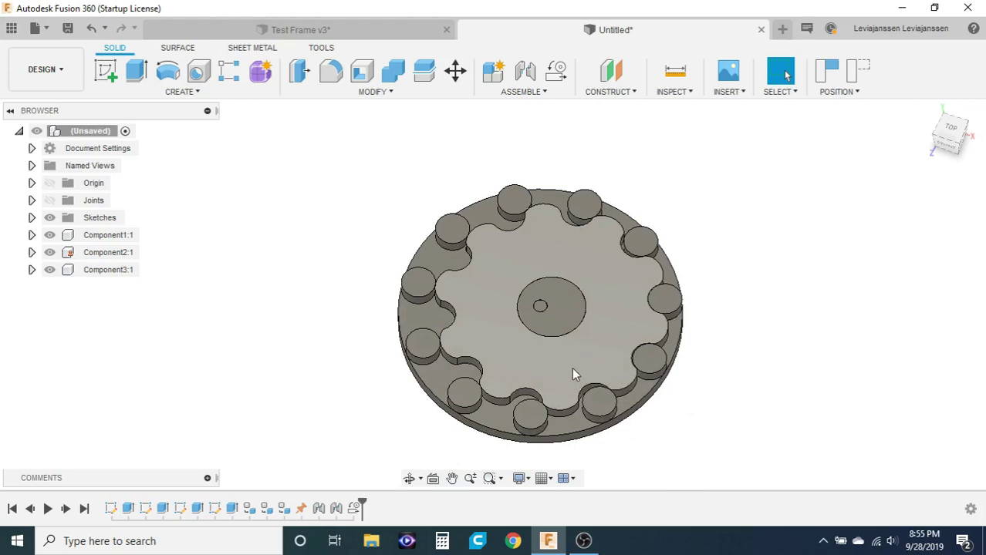
{"action": "left_click", "coordinate": [529, 413]}
{"action": "left_click", "coordinate": [465, 394]}
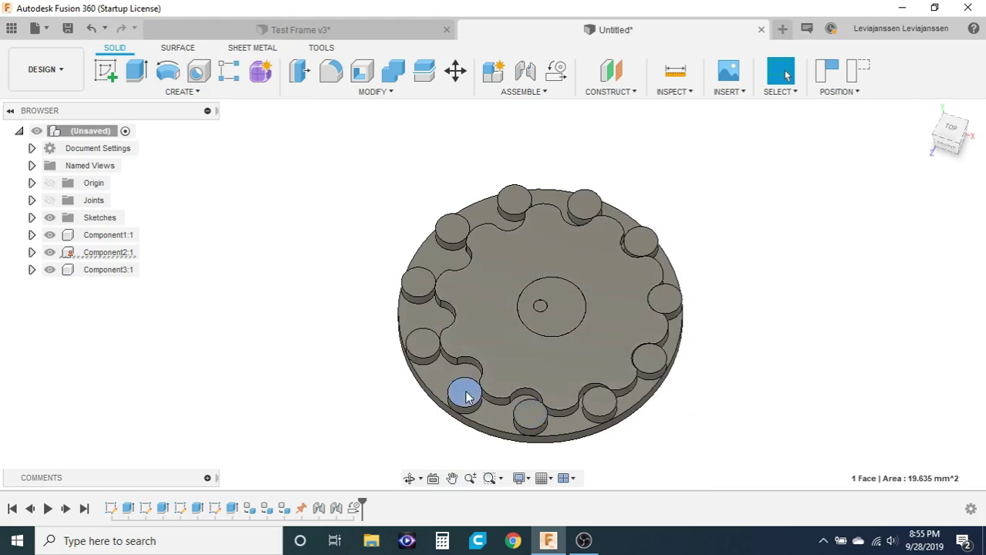
{"action": "left_click", "coordinate": [721, 308]}
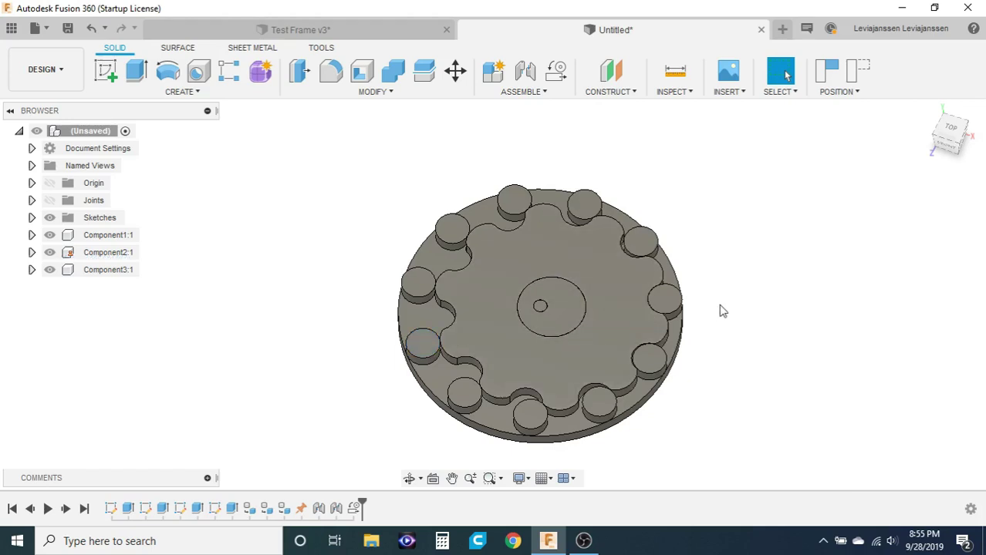
{"action": "scroll", "coordinate": [588, 364], "scroll_direction": "down", "scroll_amount": 6}
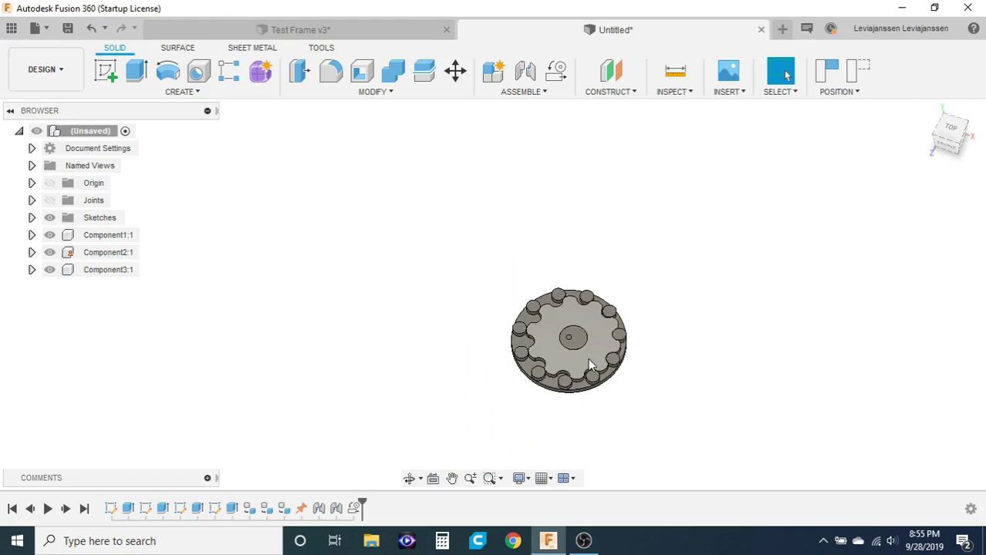
{"action": "scroll", "coordinate": [555, 324], "scroll_direction": "up", "scroll_amount": 5}
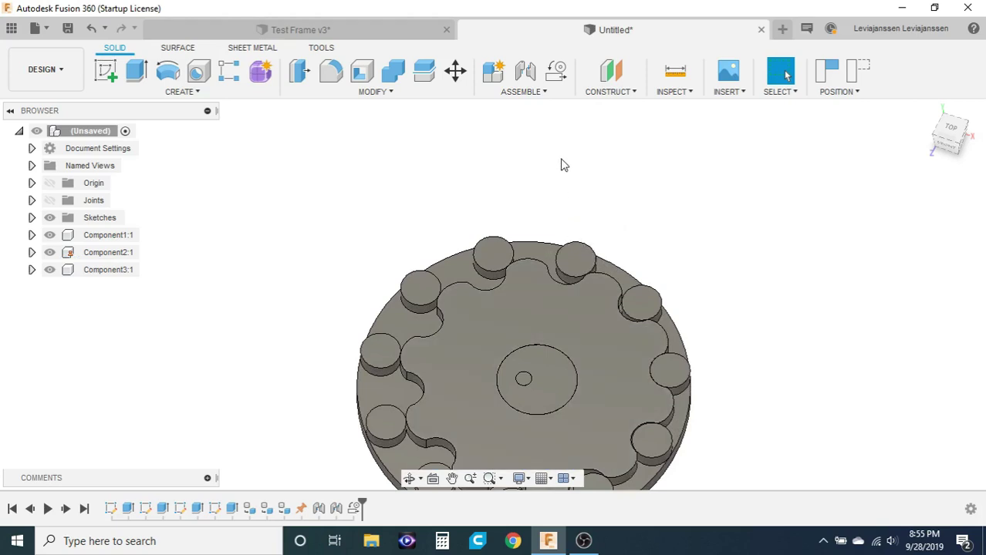
Start Measure from the lobed disc's top face and read the gap to the lower pin.
{"action": "key", "text": "i"}
{"action": "left_click", "coordinate": [587, 328]}
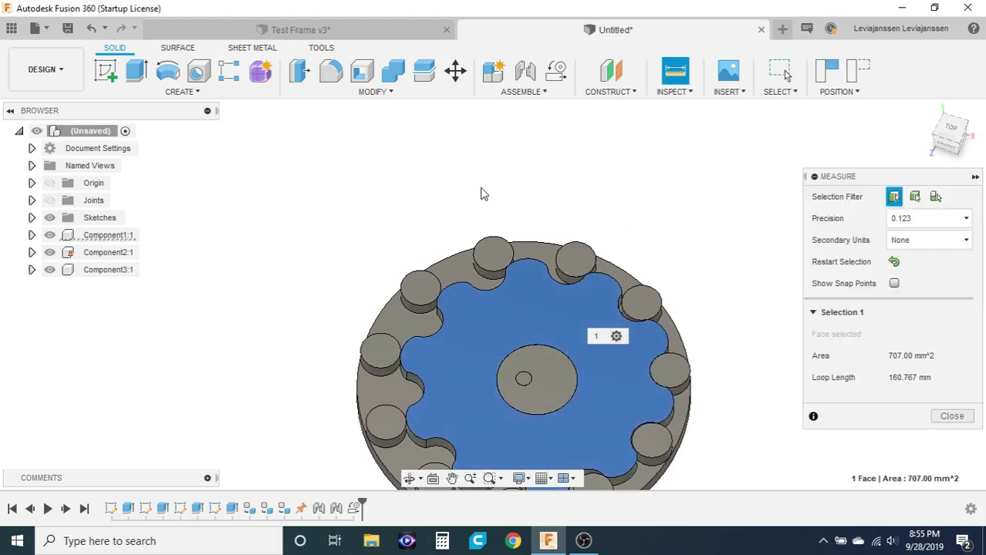
{"action": "scroll", "coordinate": [481, 194], "scroll_direction": "down", "scroll_amount": 3}
{"action": "scroll", "coordinate": [559, 377], "scroll_direction": "up", "scroll_amount": 6}
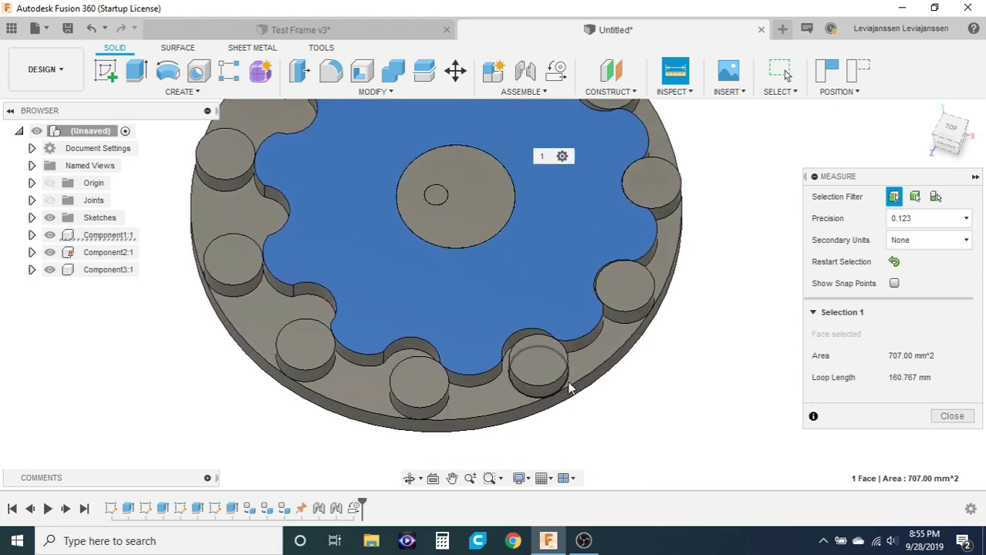
{"action": "left_click", "coordinate": [549, 361]}
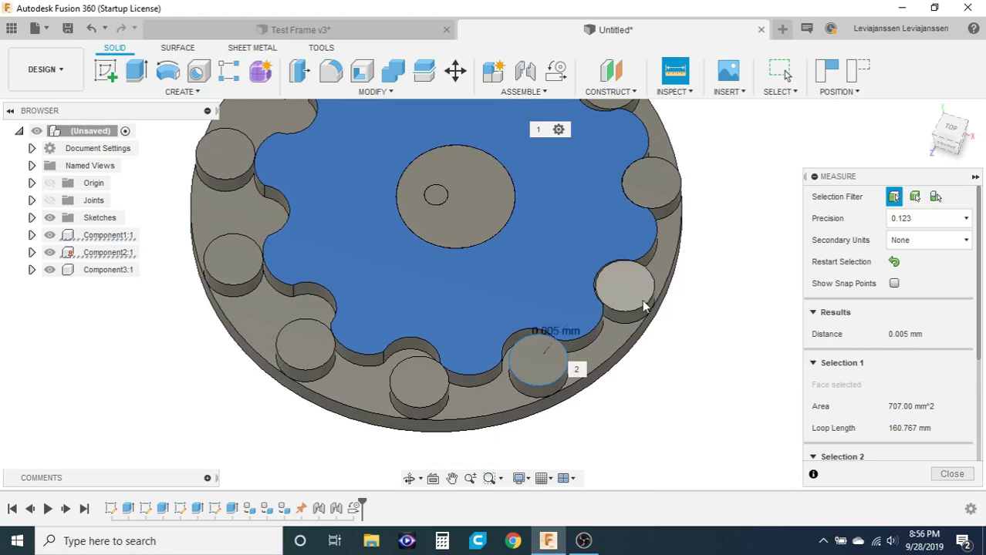
Measure the disc's gaps to the right and upper-right pins.
{"action": "left_click", "coordinate": [623, 284]}
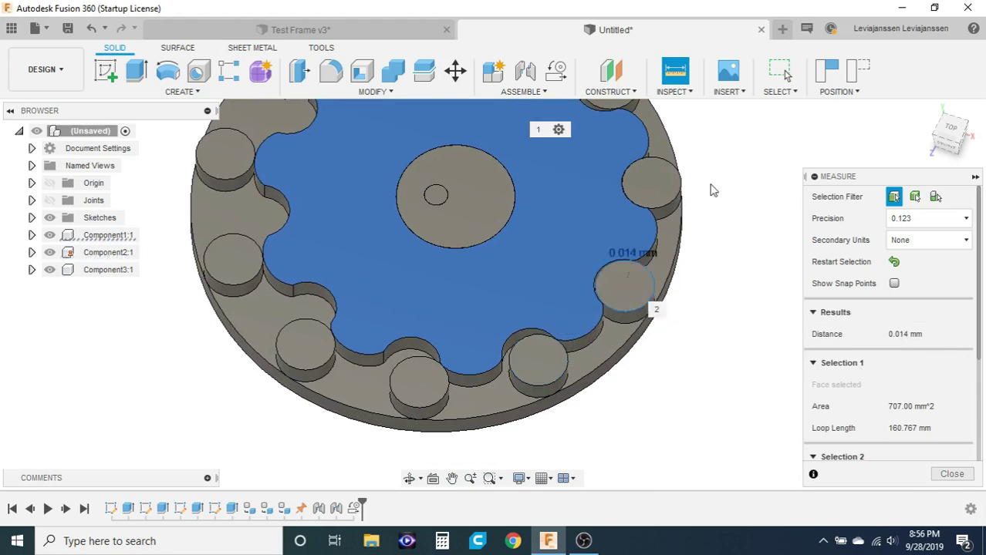
{"action": "left_click", "coordinate": [675, 202]}
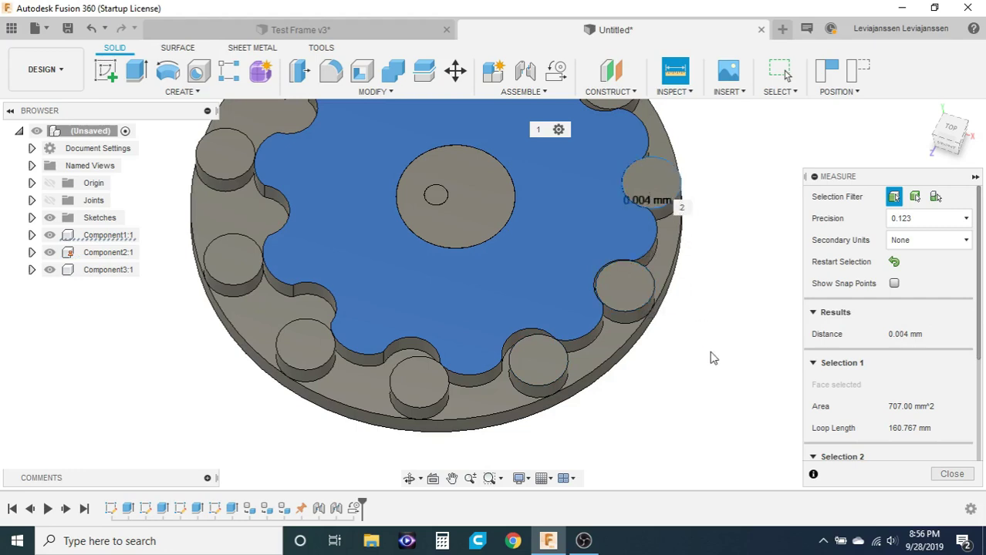
{"action": "scroll", "coordinate": [708, 354], "scroll_direction": "down", "scroll_amount": 2}
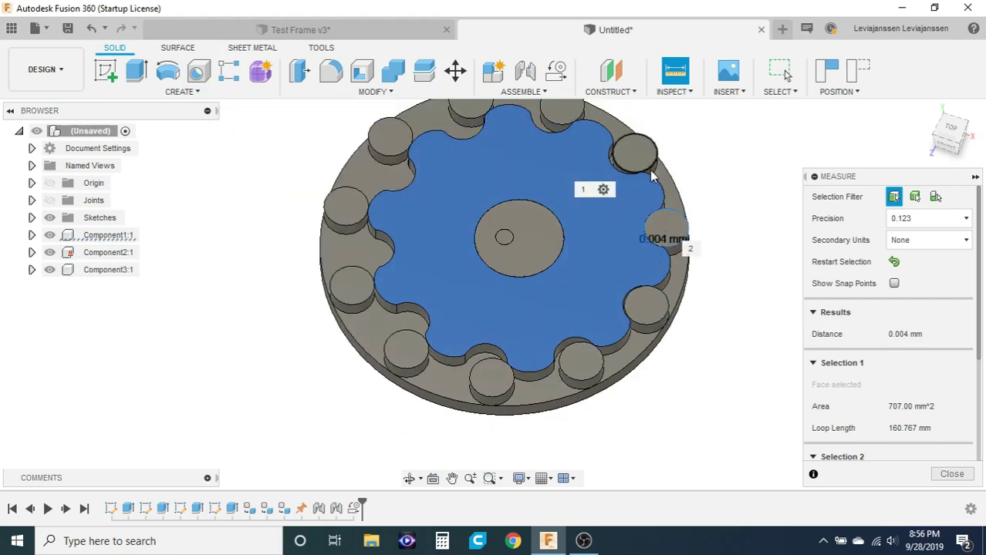
{"action": "left_click", "coordinate": [650, 175]}
{"action": "scroll", "coordinate": [729, 361], "scroll_direction": "down", "scroll_amount": 2}
{"action": "scroll", "coordinate": [623, 172], "scroll_direction": "up", "scroll_amount": 1}
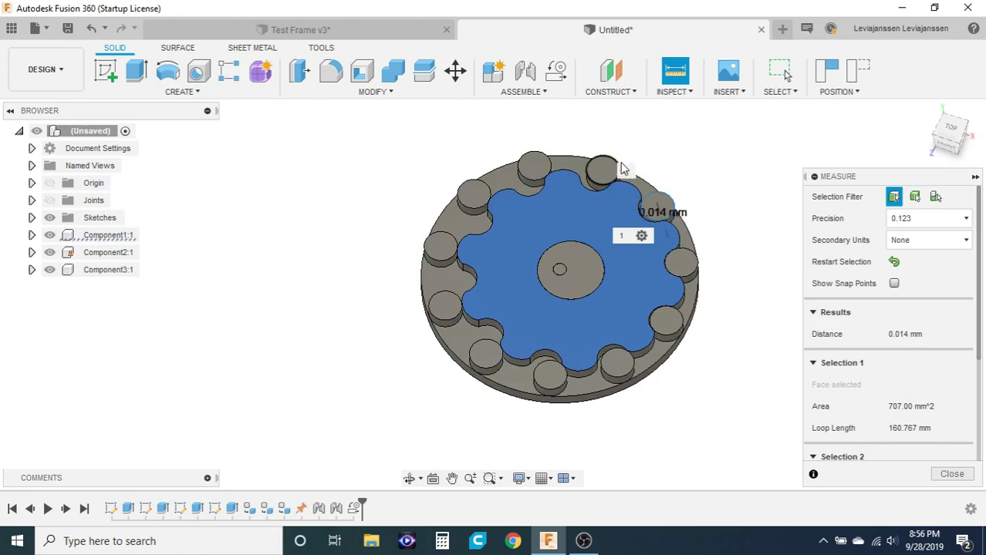
Measure the gaps to the top and upper-left pins, then clear the measurement selections.
{"action": "left_click", "coordinate": [623, 169]}
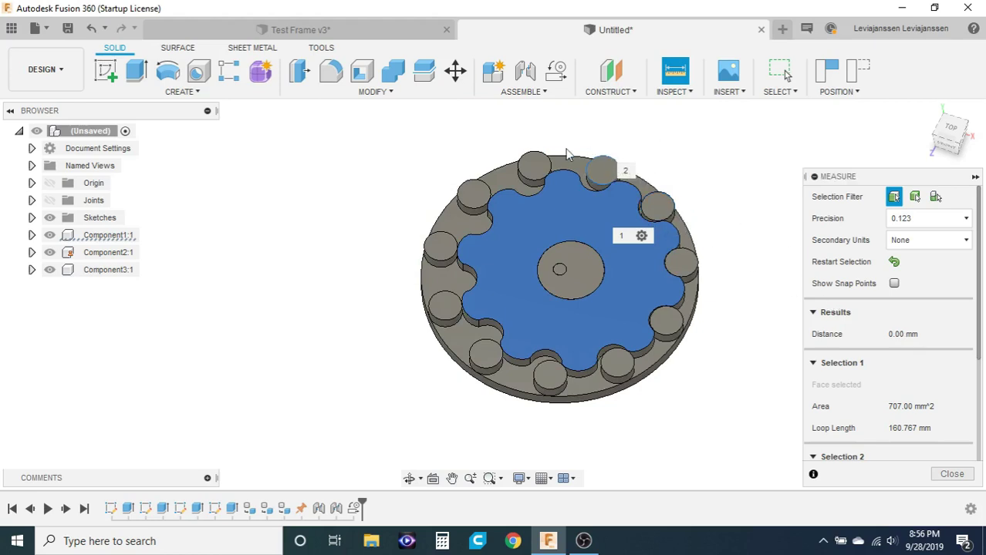
{"action": "scroll", "coordinate": [624, 194], "scroll_direction": "up", "scroll_amount": 5}
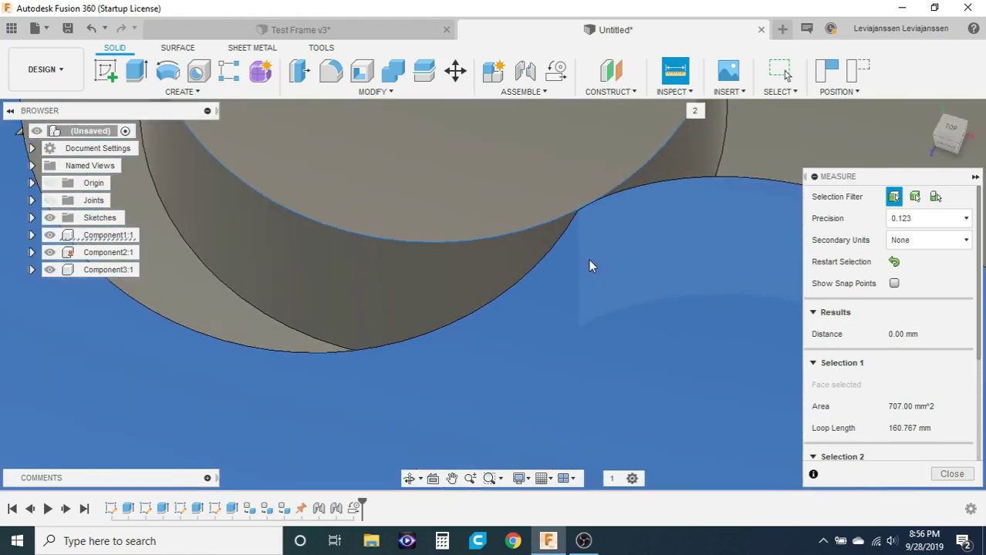
{"action": "scroll", "coordinate": [761, 290], "scroll_direction": "down", "scroll_amount": 10}
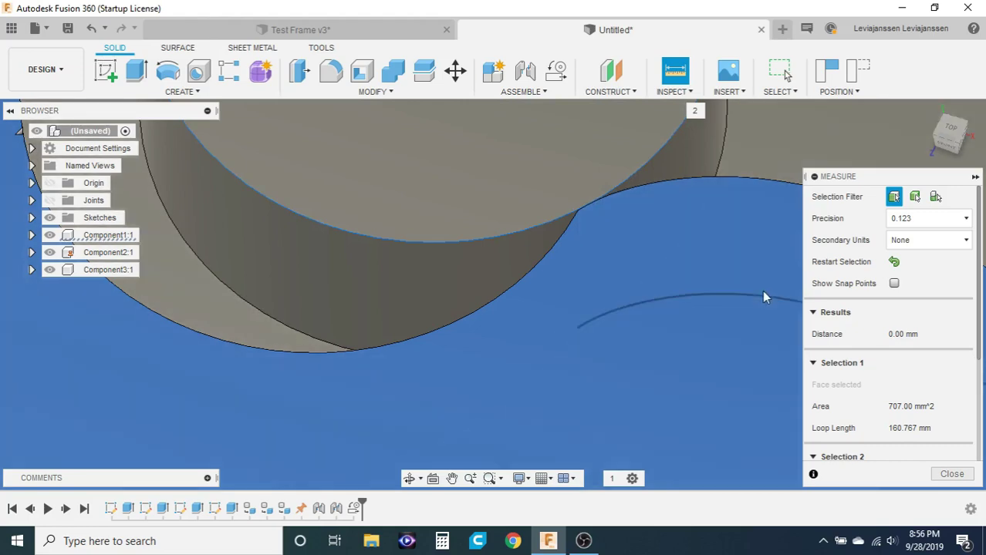
{"action": "scroll", "coordinate": [525, 177], "scroll_direction": "down", "scroll_amount": 2}
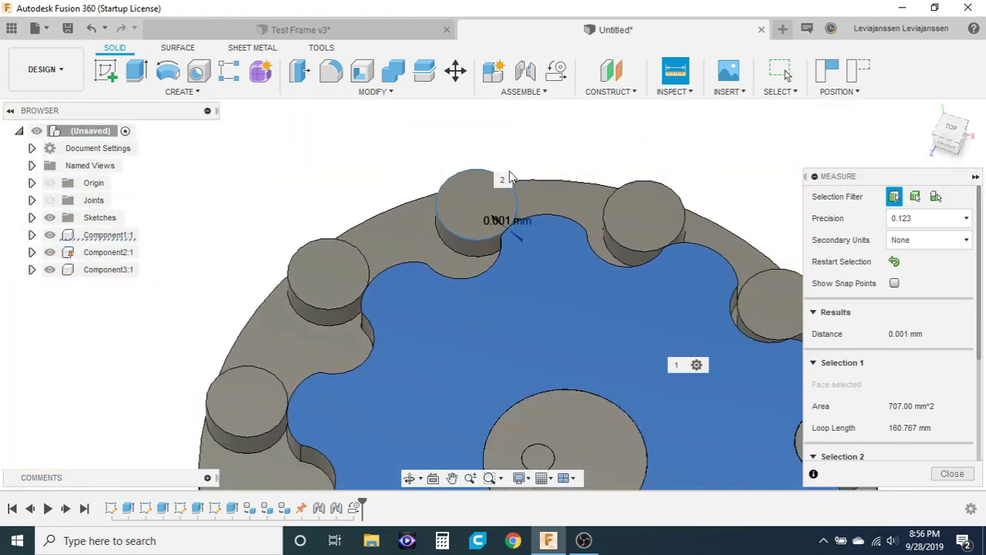
{"action": "left_click", "coordinate": [319, 239]}
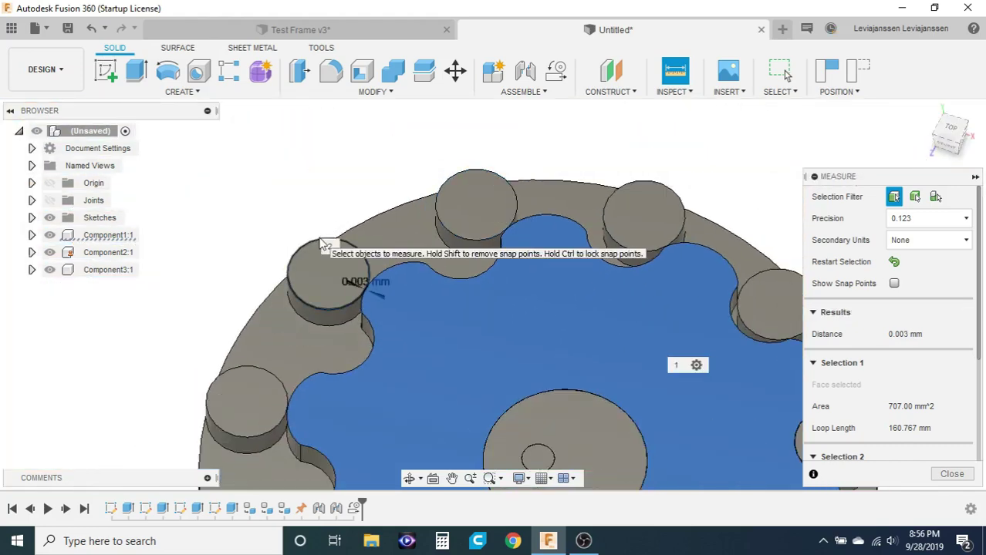
{"action": "left_click", "coordinate": [367, 181]}
{"action": "scroll", "coordinate": [371, 171], "scroll_direction": "down", "scroll_amount": 5}
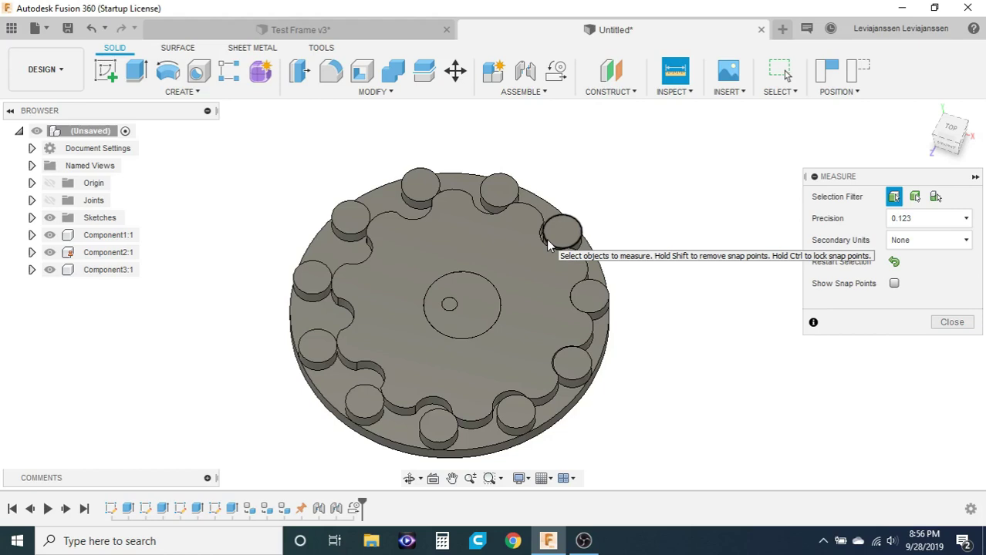
Zoom in and out to inspect the pin ring around the lobed disc.
{"action": "scroll", "coordinate": [531, 181], "scroll_direction": "up", "scroll_amount": 3}
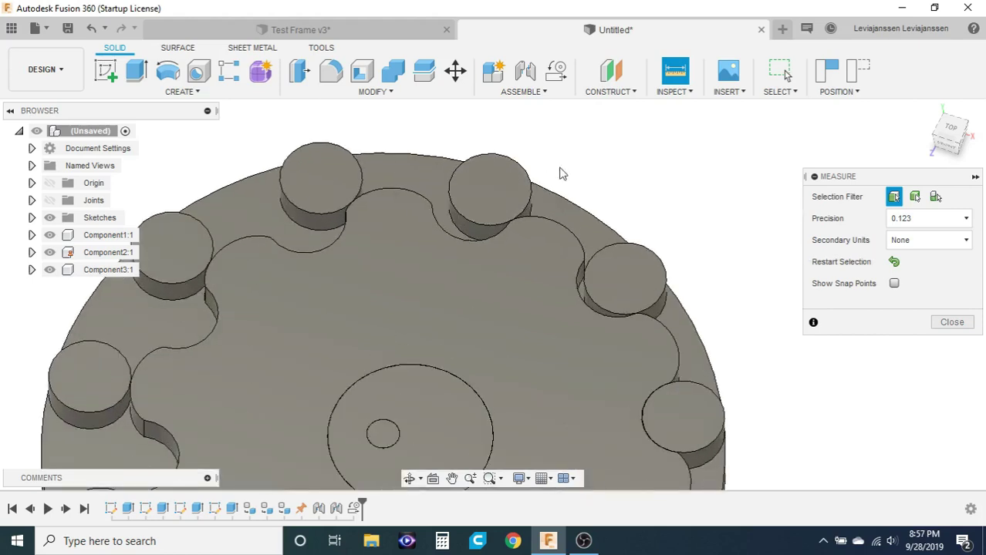
{"action": "scroll", "coordinate": [561, 172], "scroll_direction": "down", "scroll_amount": 2}
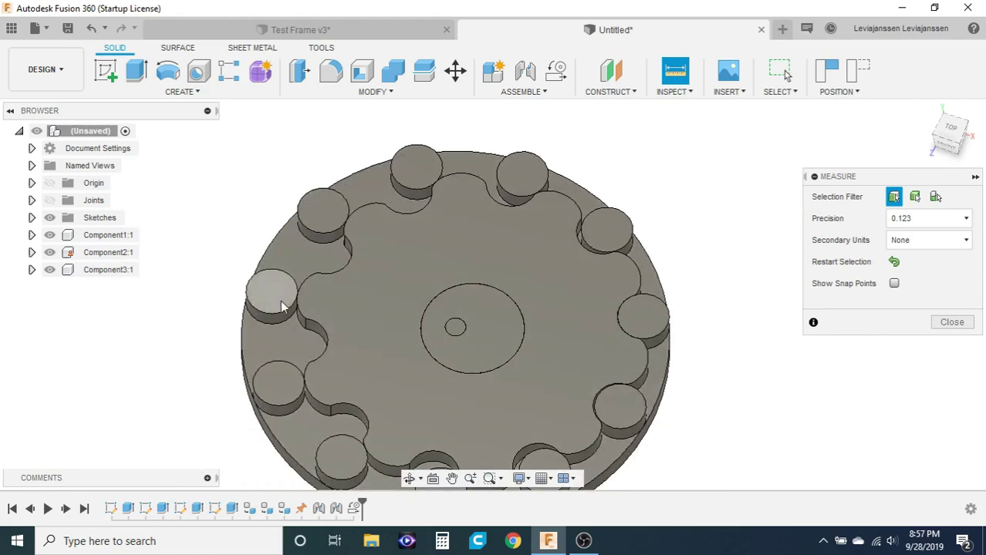
{"action": "scroll", "coordinate": [347, 270], "scroll_direction": "down", "scroll_amount": 2}
{"action": "scroll", "coordinate": [347, 270], "scroll_direction": "down", "scroll_amount": 1}
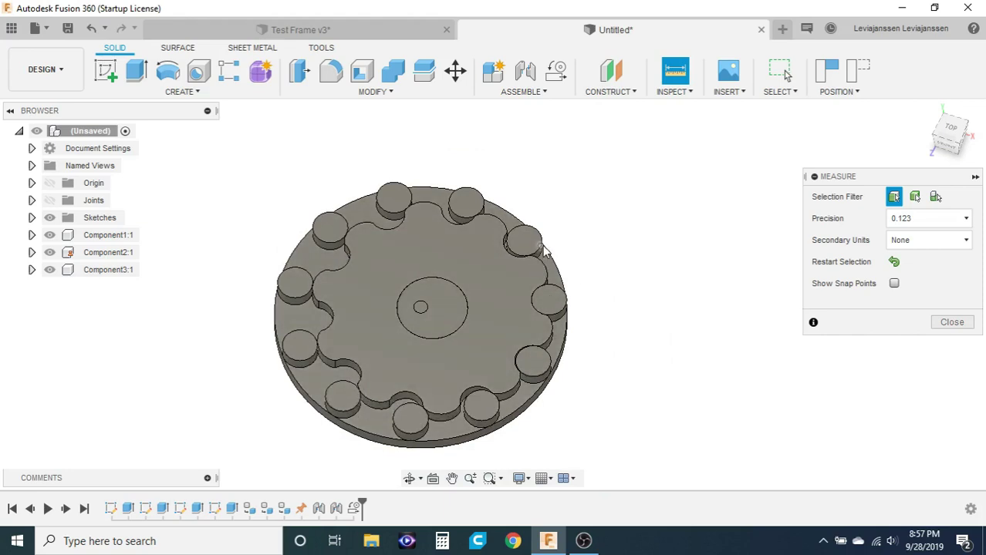
{"action": "scroll", "coordinate": [543, 251], "scroll_direction": "up", "scroll_amount": 3}
{"action": "scroll", "coordinate": [610, 245], "scroll_direction": "down", "scroll_amount": 3}
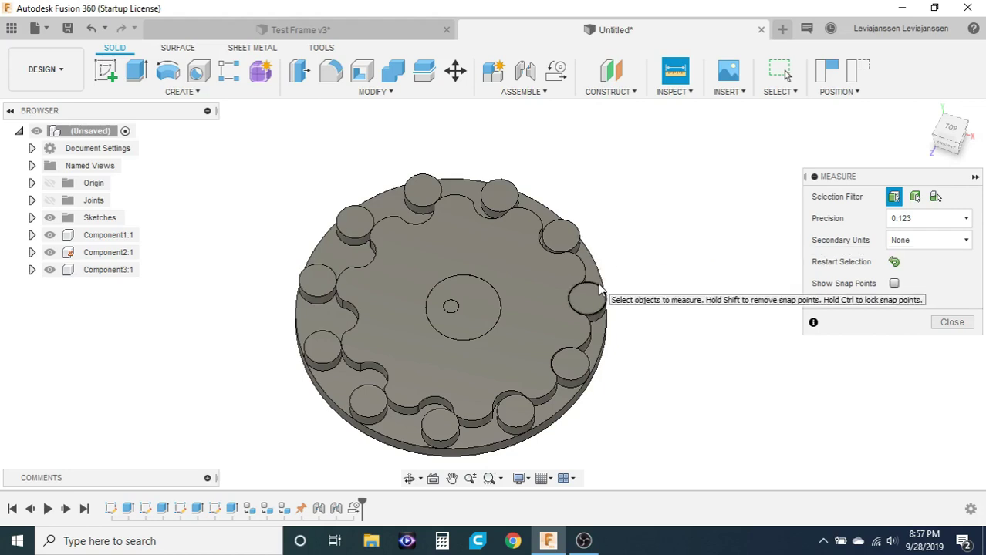
{"action": "scroll", "coordinate": [688, 179], "scroll_direction": "up", "scroll_amount": 2}
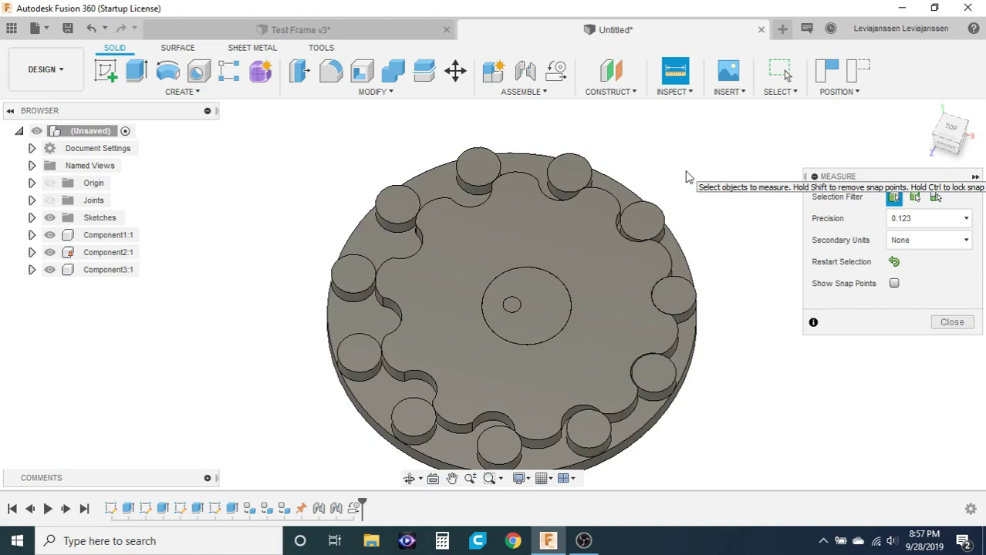
Close Measure, orbit the view, and drag the eccentric spacer around to roll the disc.
{"action": "key", "text": "Escape"}
{"action": "middle_click_drag", "start_coordinate": [688, 177], "coordinate": [519, 292], "text": "shift"}
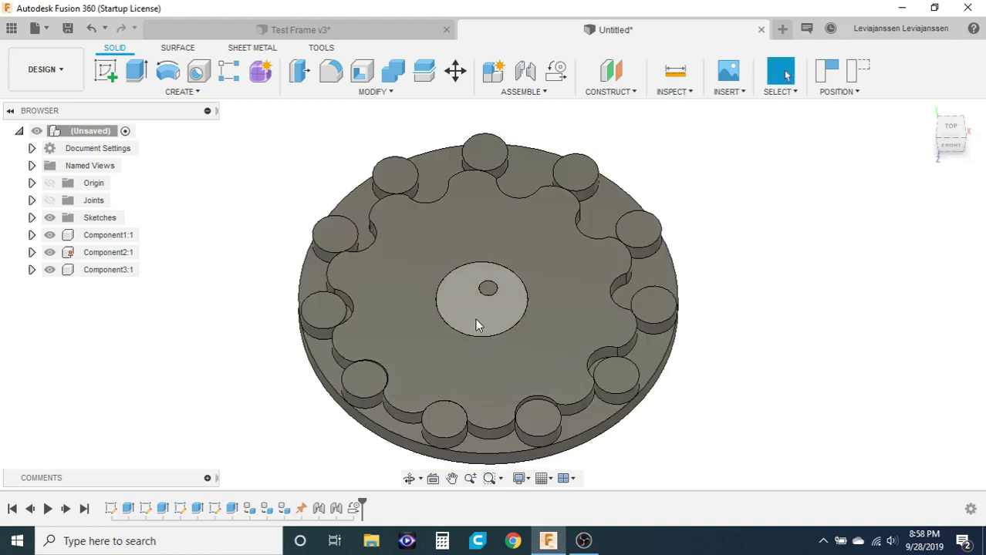
{"action": "middle_click_drag", "start_coordinate": [475, 319], "coordinate": [452, 235], "text": "shift"}
{"action": "left_click_drag", "start_coordinate": [453, 235], "coordinate": [489, 257]}
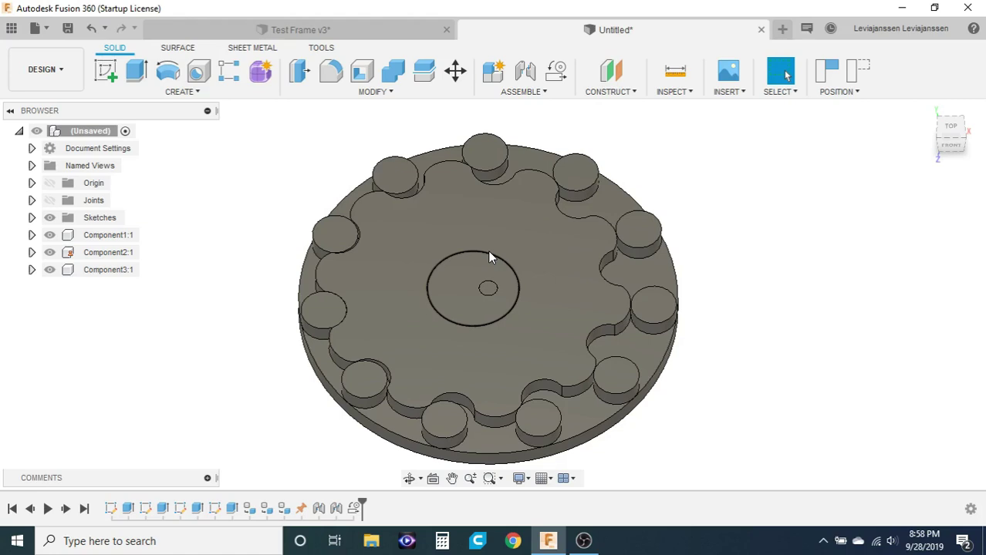
{"action": "left_click_drag", "start_coordinate": [461, 273], "coordinate": [514, 279]}
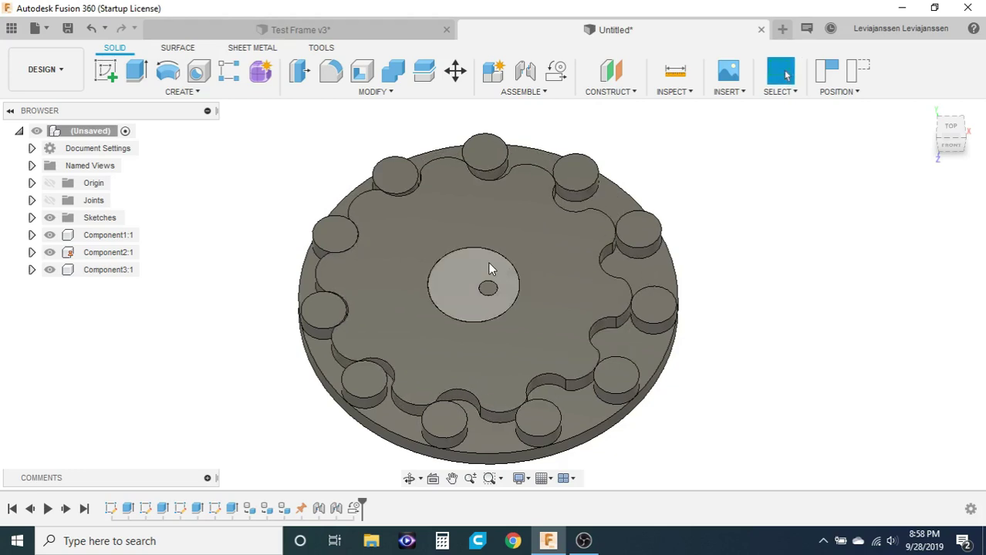